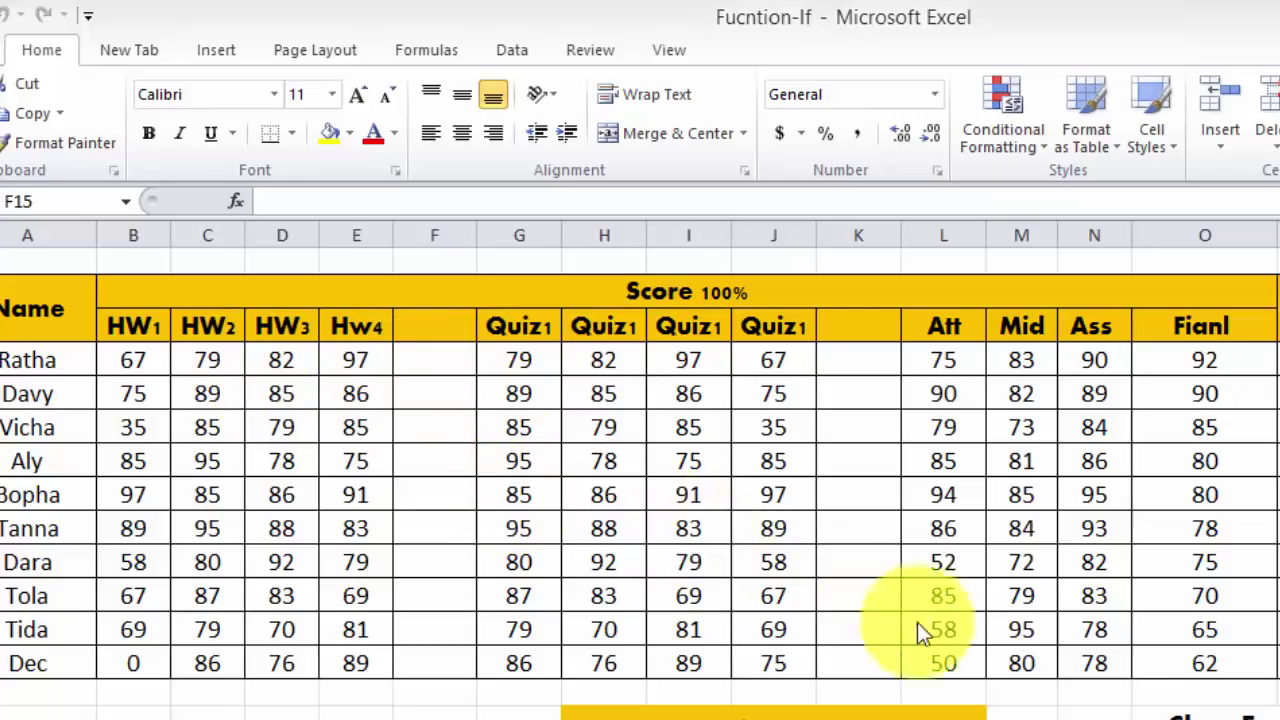
- Switch to Excel and scroll to the Class Evaluation table and class positions 1–10
{"action": "key", "text": "alt+Tab"}
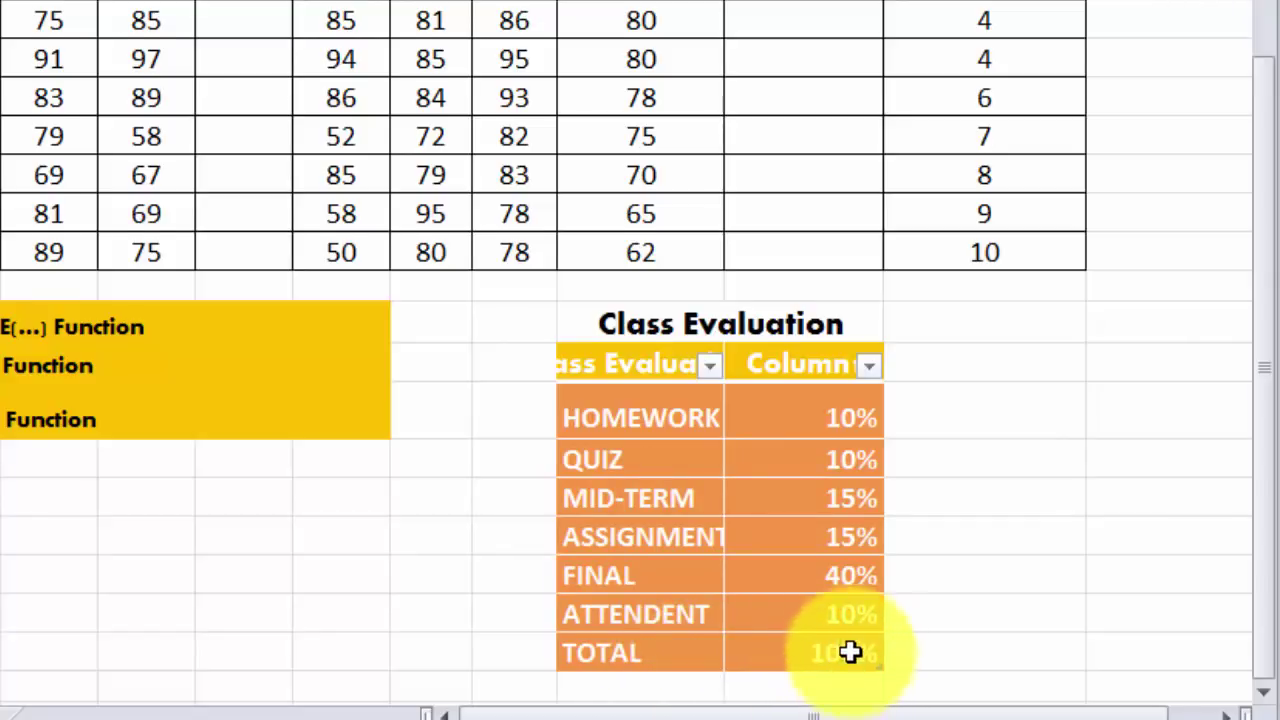
{"action": "scroll", "coordinate": [849, 630], "scroll_direction": "up", "scroll_amount": 1}
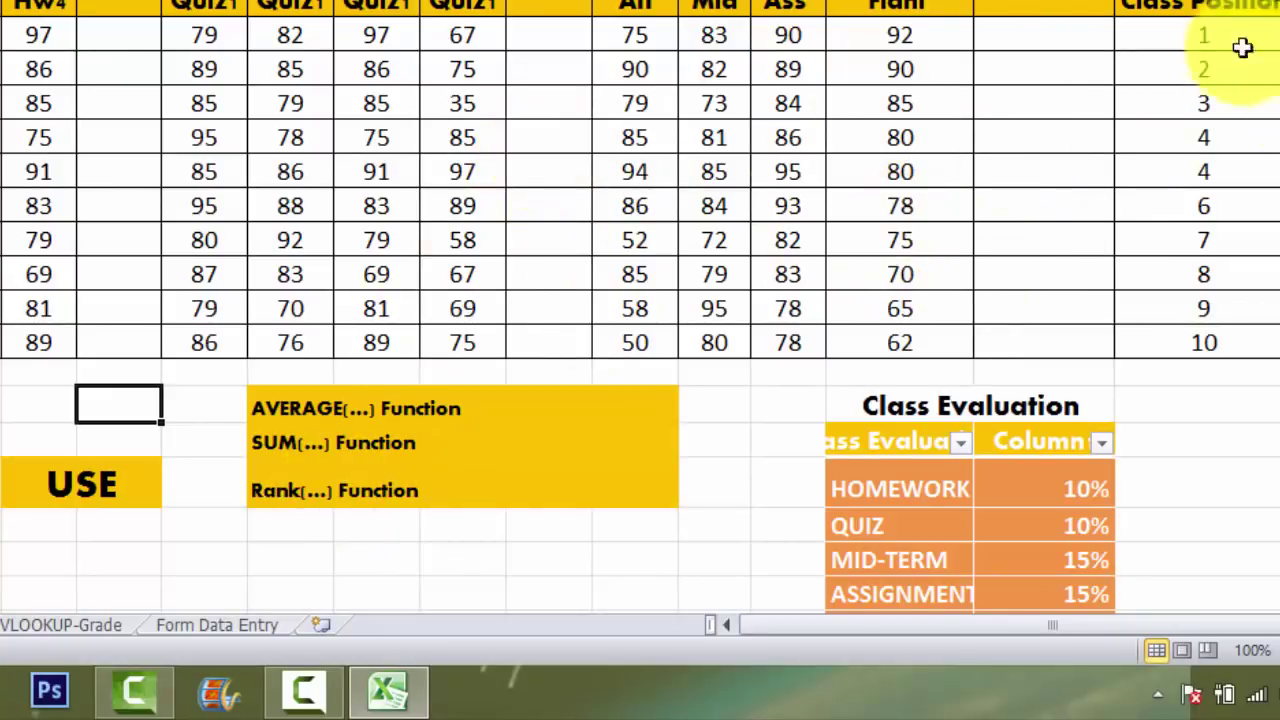
{"action": "mouse_move", "coordinate": [1238, 44]}
{"action": "left_mouse_down"}
{"action": "mouse_move", "coordinate": [1235, 192]}
{"action": "mouse_move", "coordinate": [1252, 302]}
{"action": "left_mouse_up"}
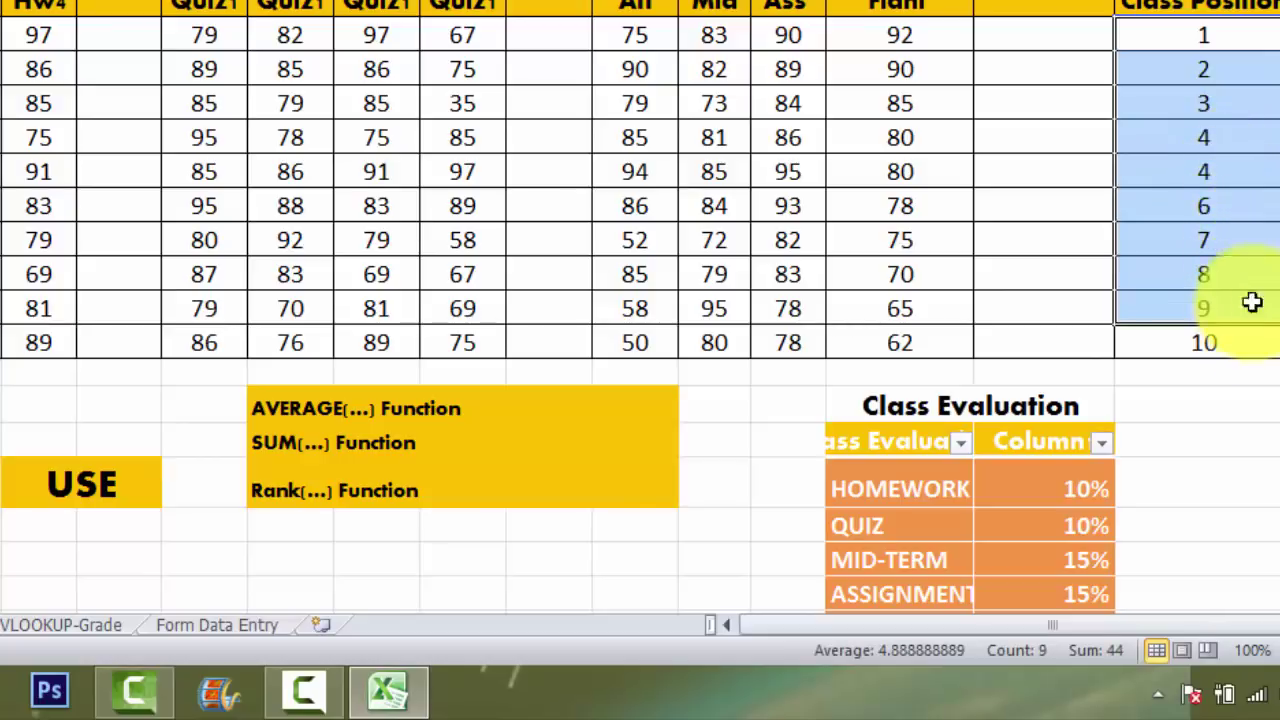
{"action": "left_click", "coordinate": [1230, 37]}
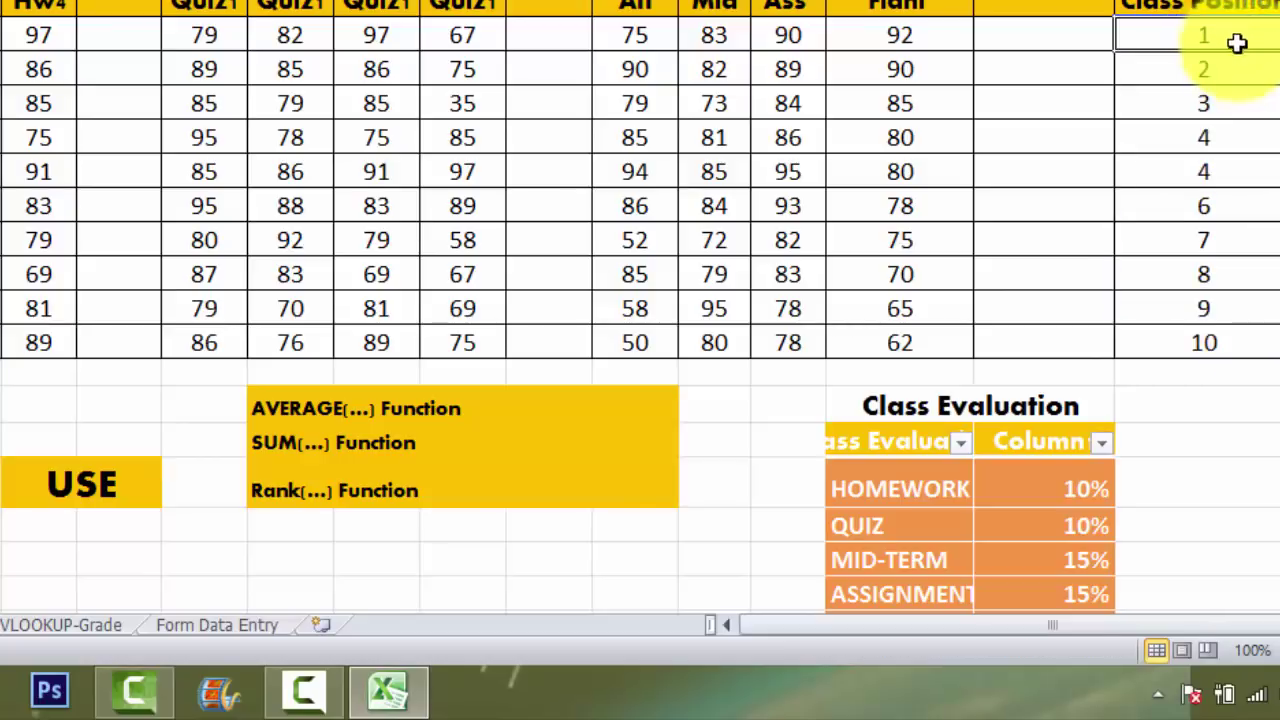
{"action": "left_click_drag", "start_coordinate": [1238, 43], "coordinate": [1237, 340]}
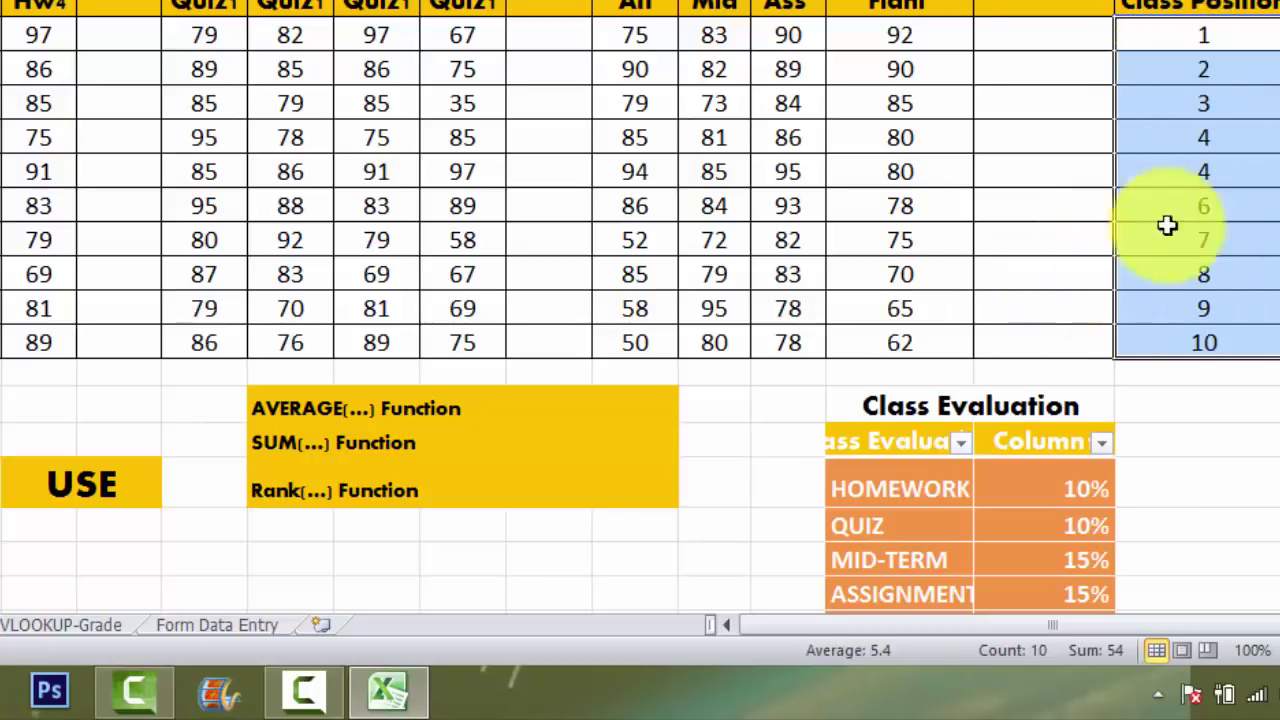
{"action": "left_click", "coordinate": [551, 471]}
{"action": "left_click", "coordinate": [283, 401]}
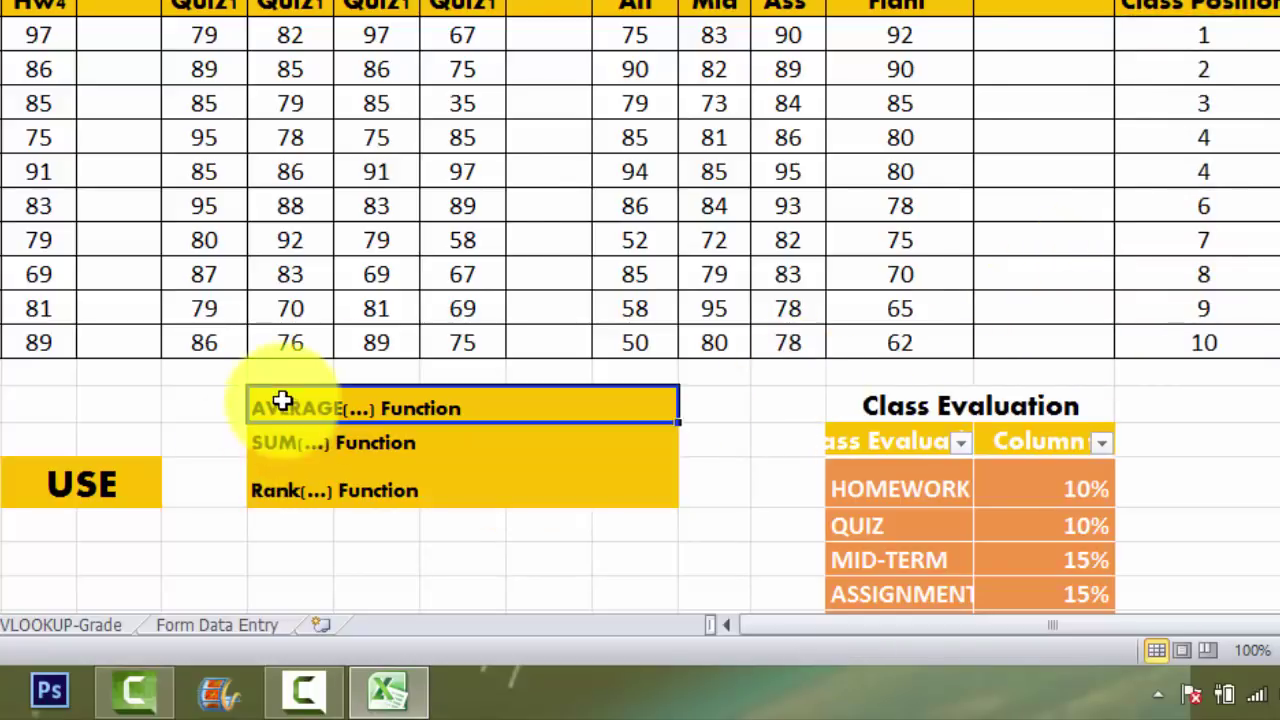
{"action": "left_click_drag", "start_coordinate": [283, 401], "coordinate": [280, 483]}
{"action": "left_click", "coordinate": [482, 556]}
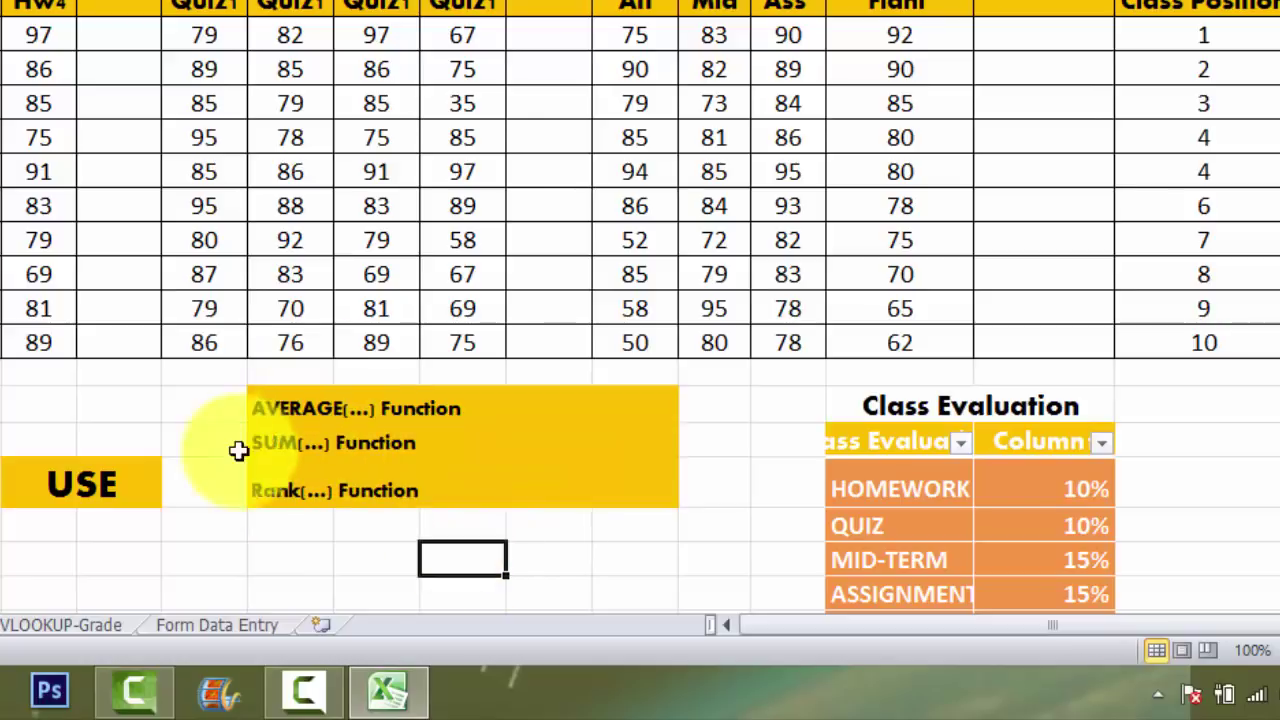
{"action": "left_click", "coordinate": [184, 408]}
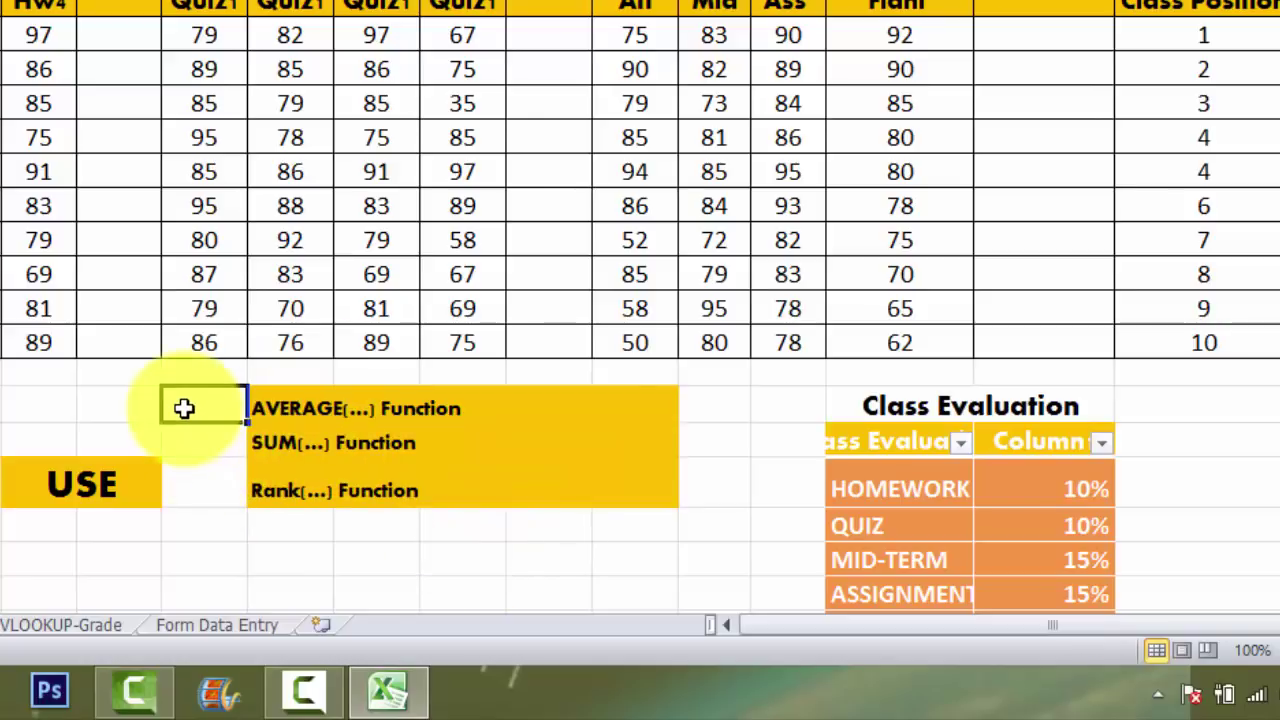
{"action": "left_click", "coordinate": [313, 406]}
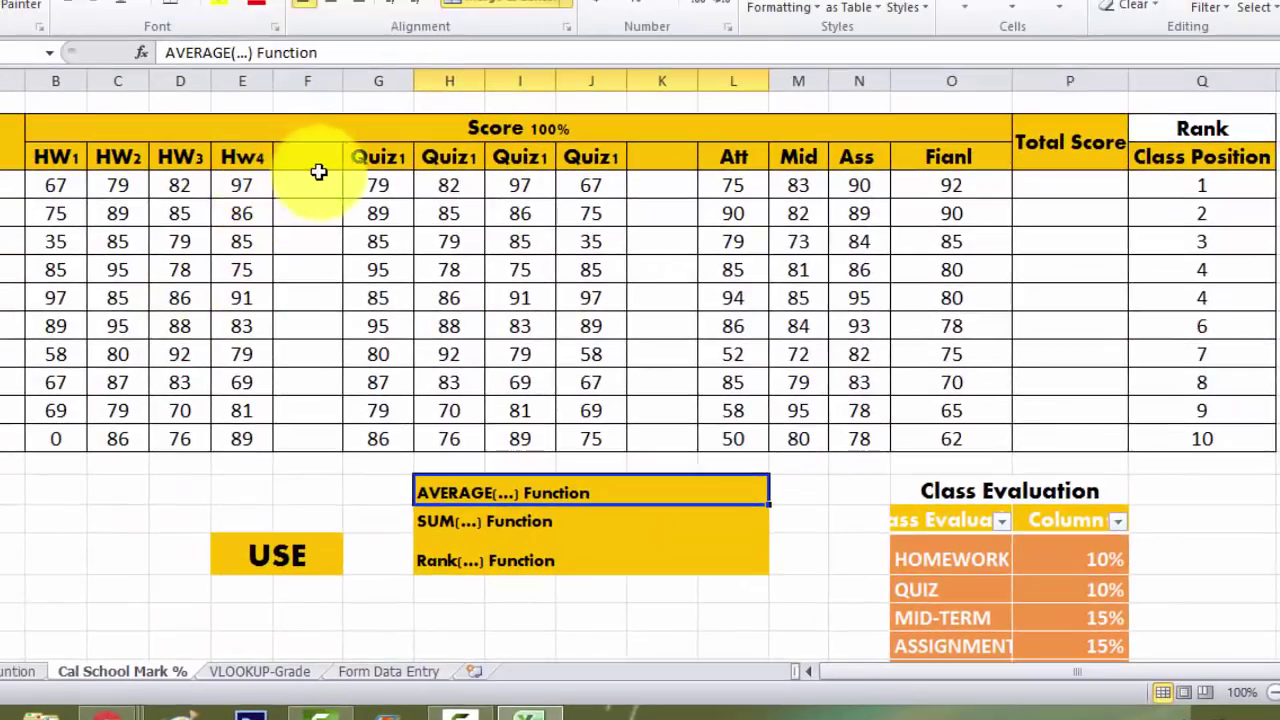
- Head the empty column F beside Hw4 with 'Av', discarding the stray Quiz1 edit
{"action": "left_click", "coordinate": [307, 188]}
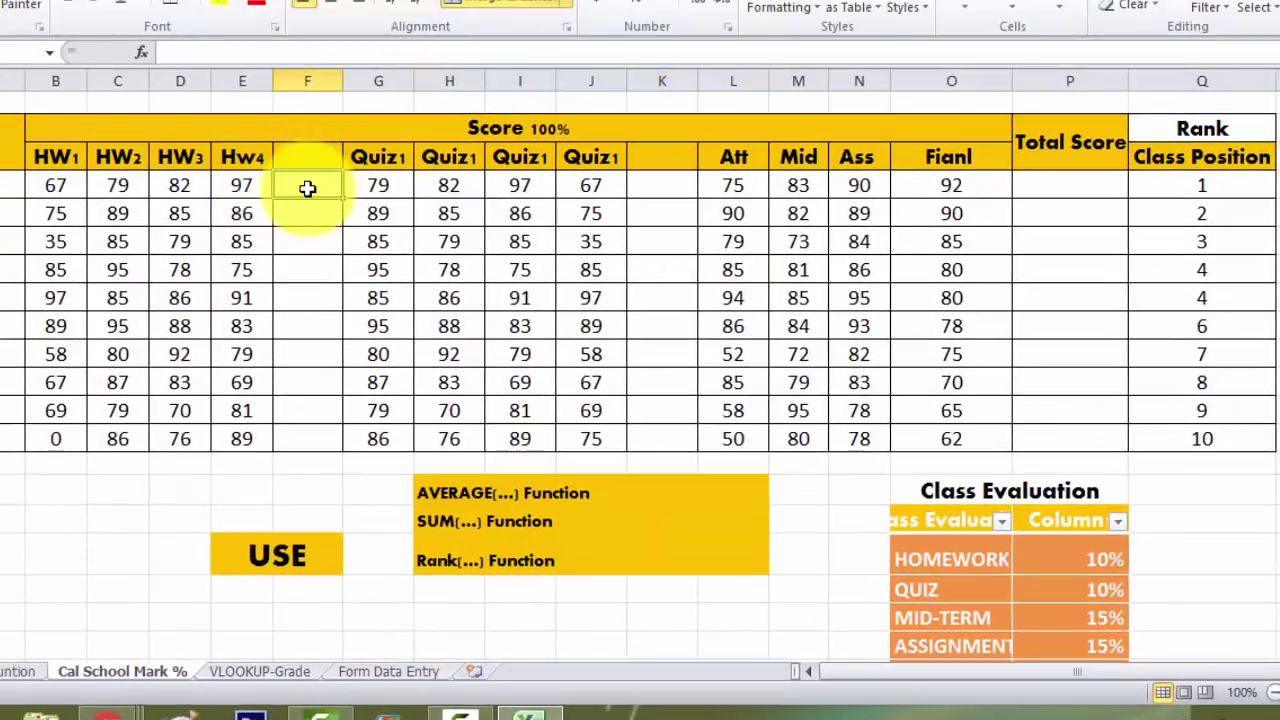
{"action": "left_click", "coordinate": [307, 157]}
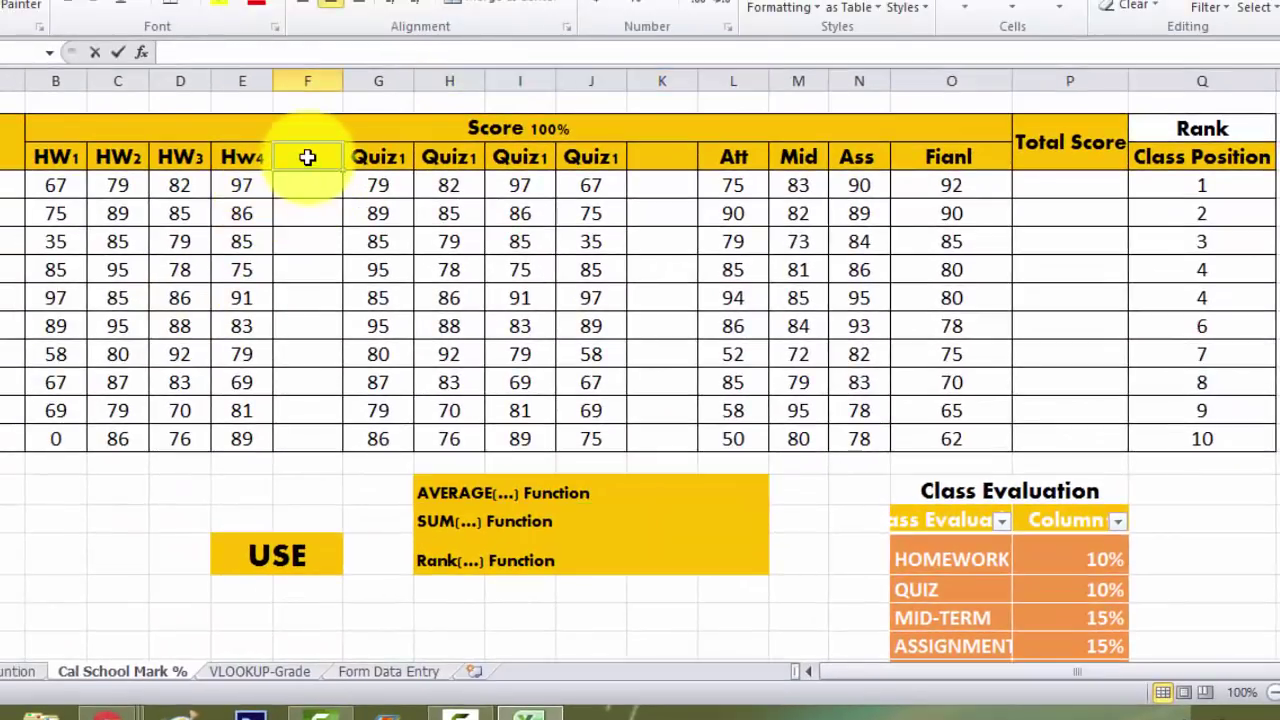
{"action": "type", "text": "aV"}
{"action": "key", "text": "Right"}
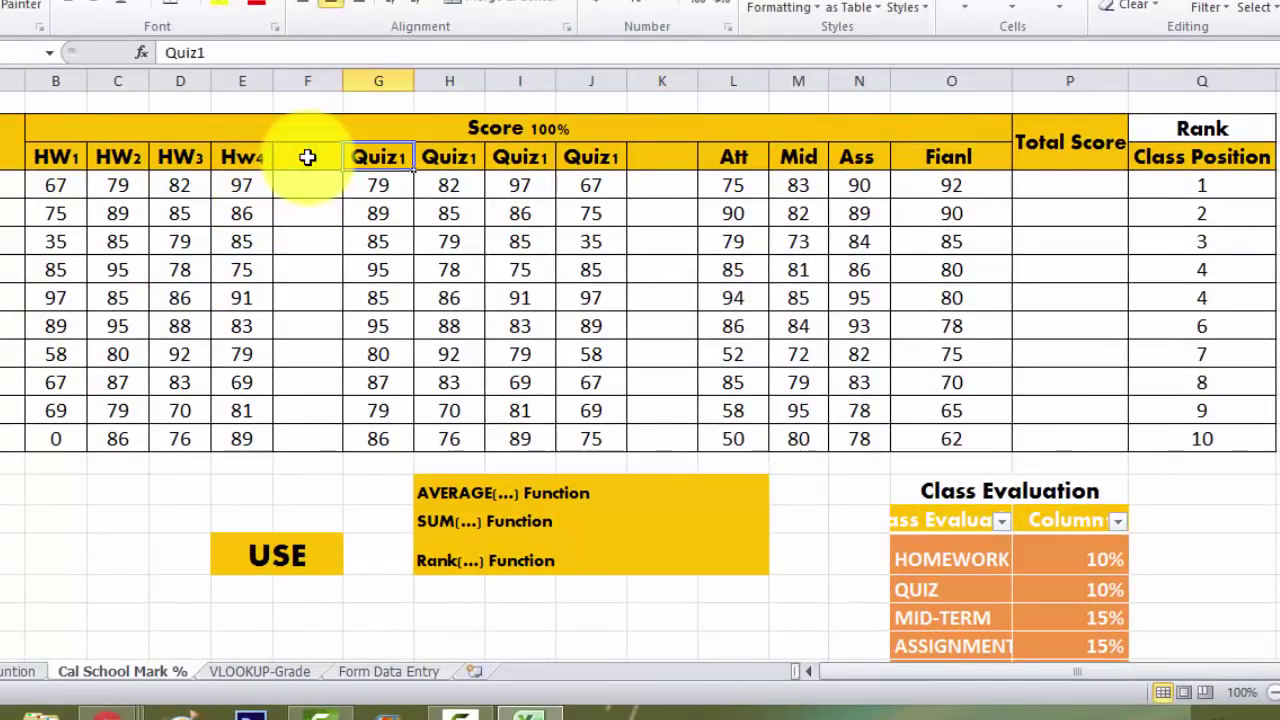
{"action": "type", "text": "a"}
{"action": "key", "text": "Escape"}
{"action": "type", "text": "a"}
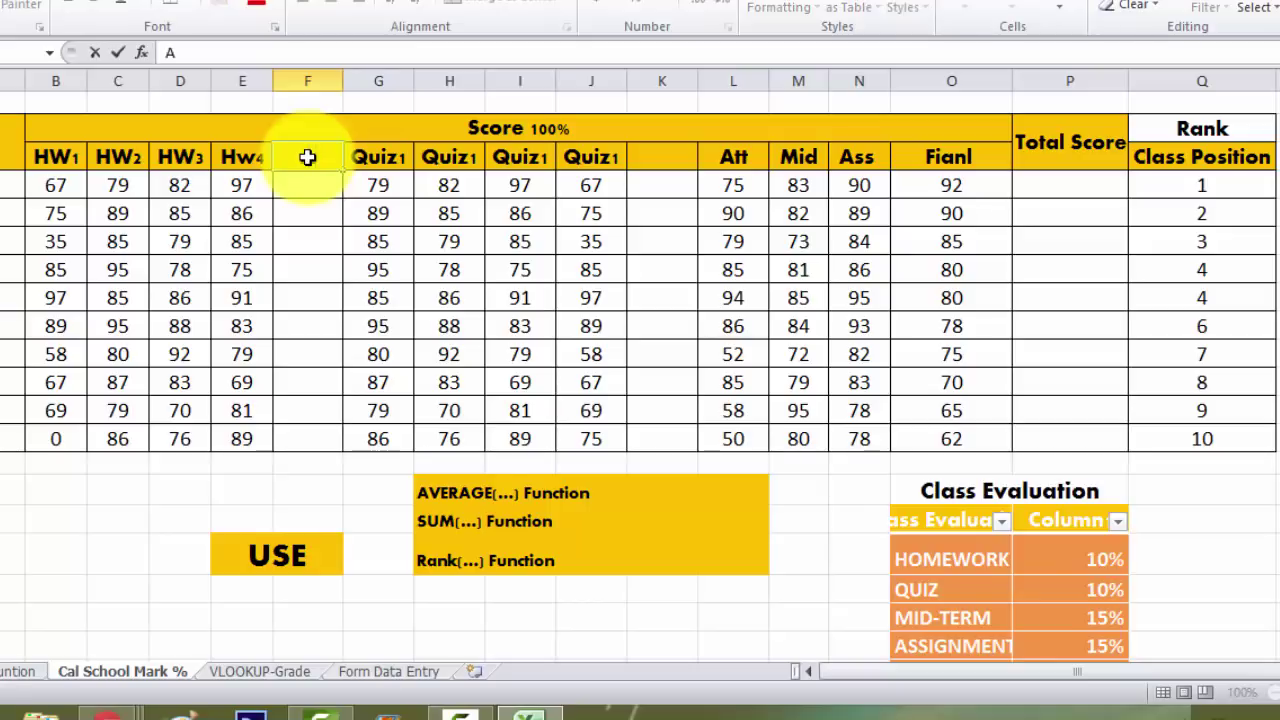
{"action": "type", "text": "v"}
{"action": "key", "text": "Return"}
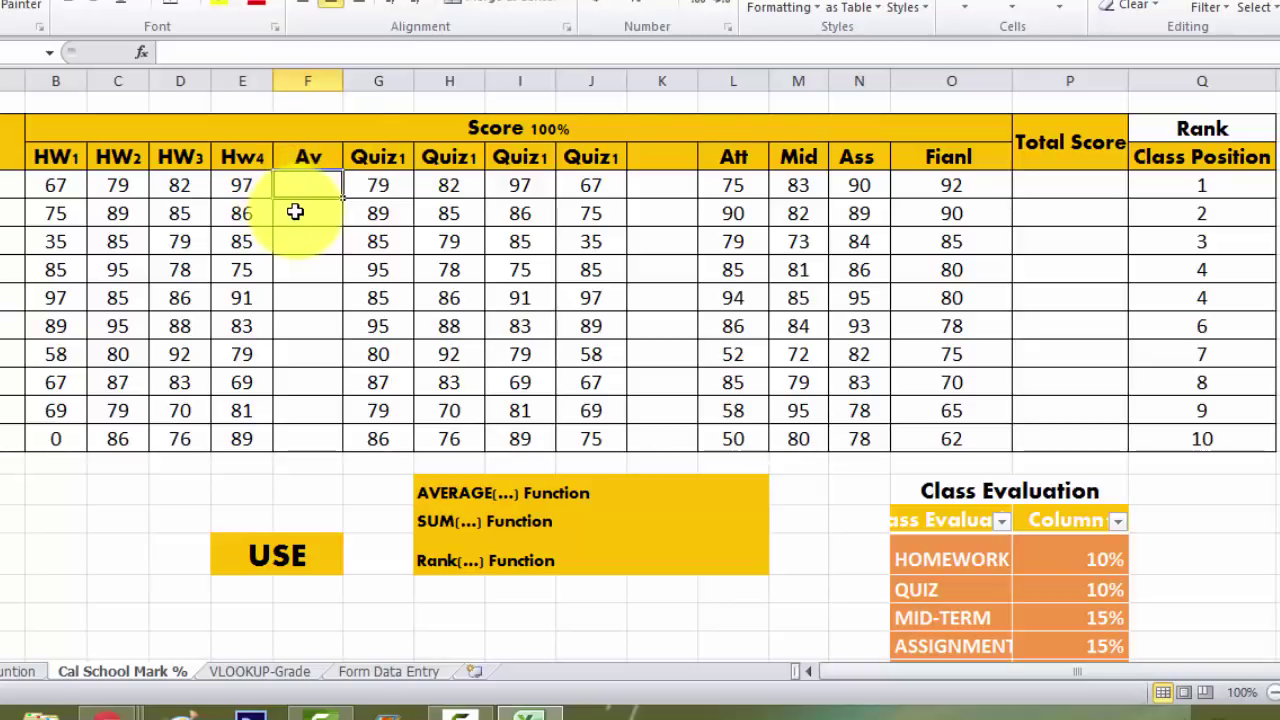
{"action": "type", "text": "="}
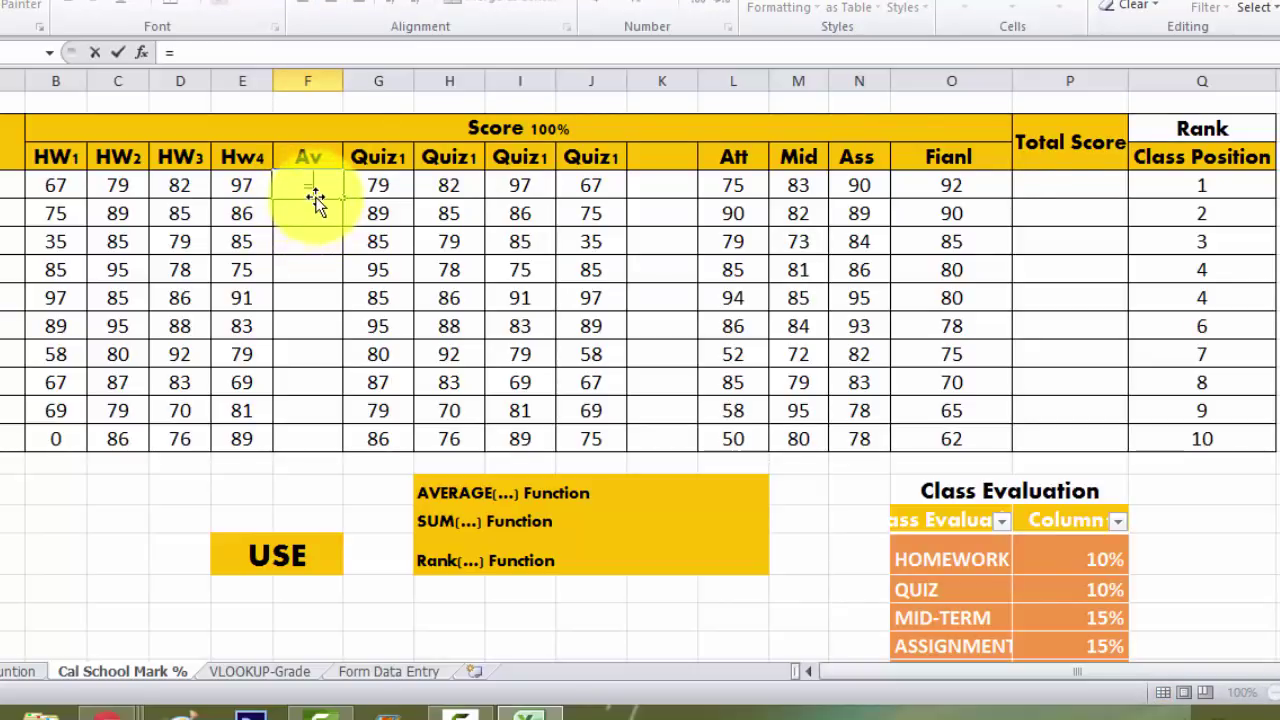
{"action": "key", "text": "BackSpace"}
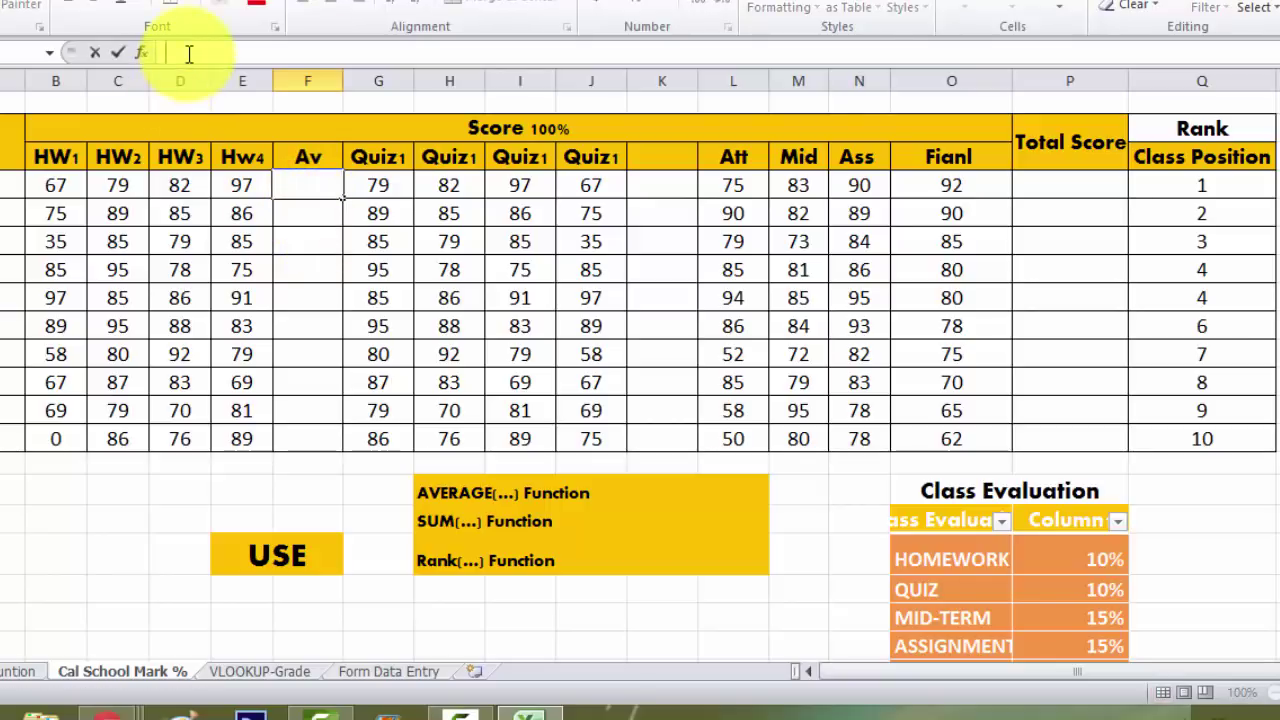
{"action": "left_click", "coordinate": [141, 53]}
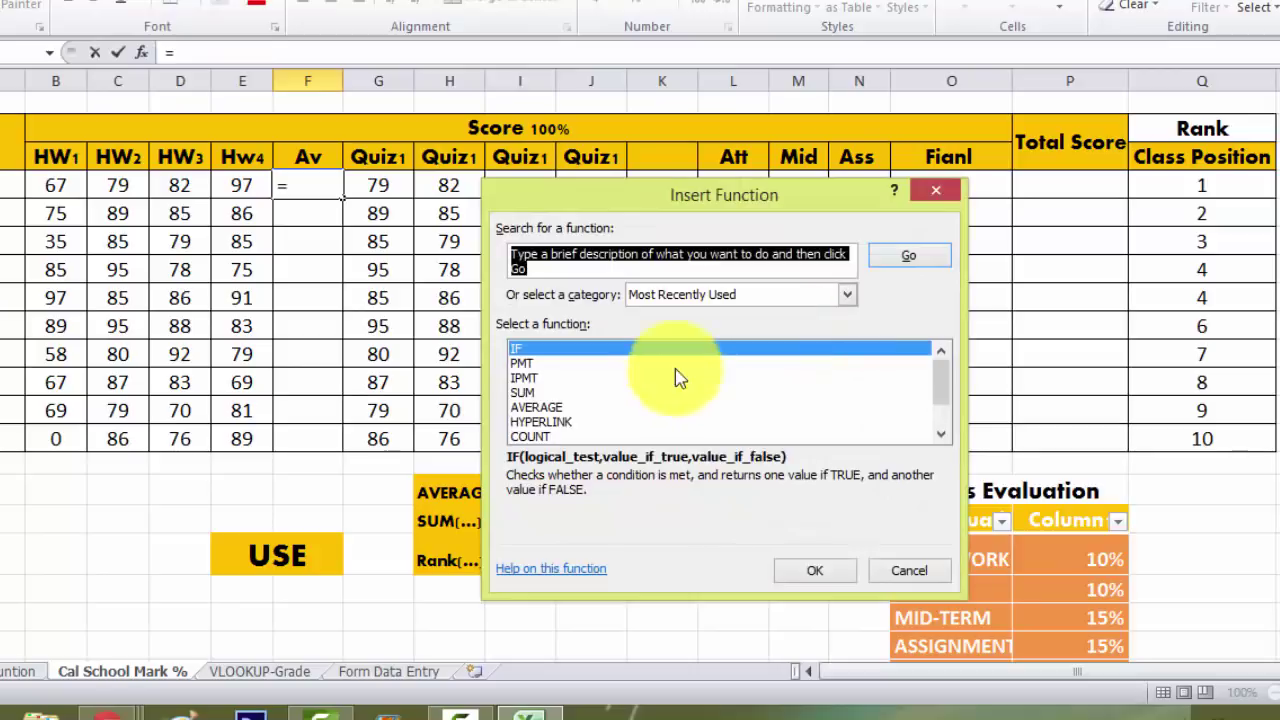
{"action": "left_click", "coordinate": [530, 378]}
{"action": "scroll", "coordinate": [540, 392], "scroll_direction": "down", "scroll_amount": 1}
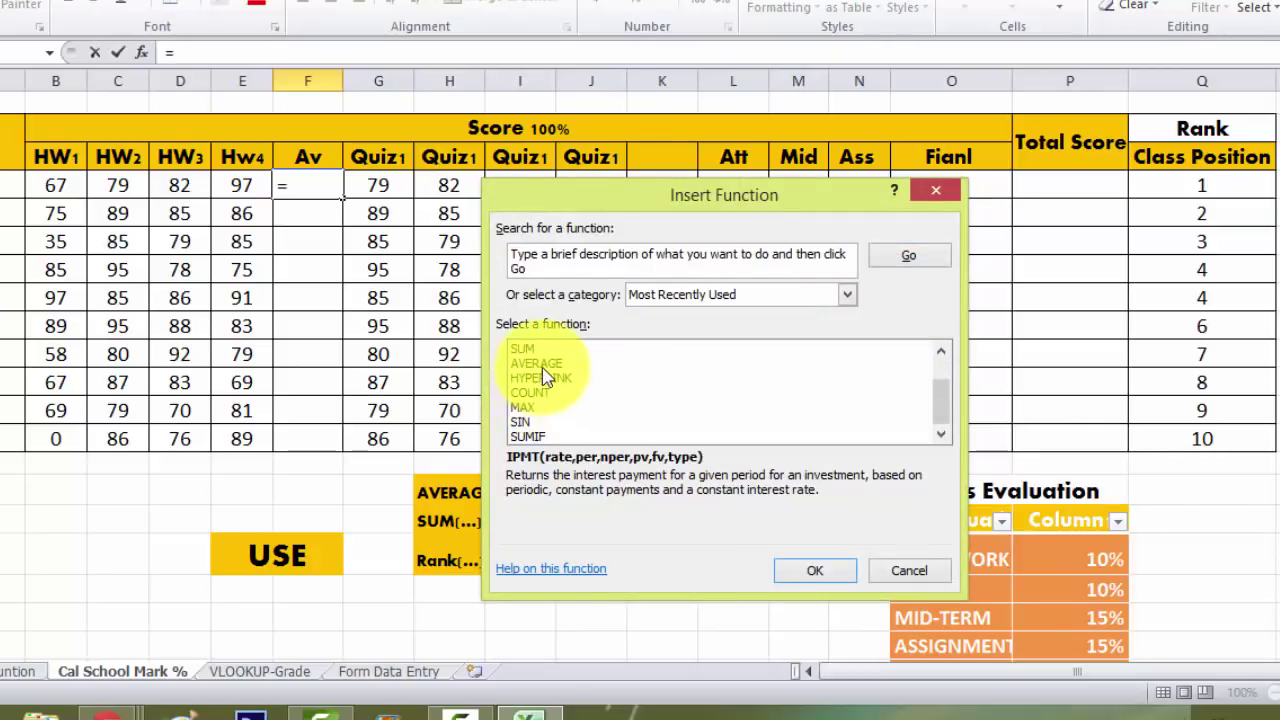
{"action": "left_click", "coordinate": [548, 368]}
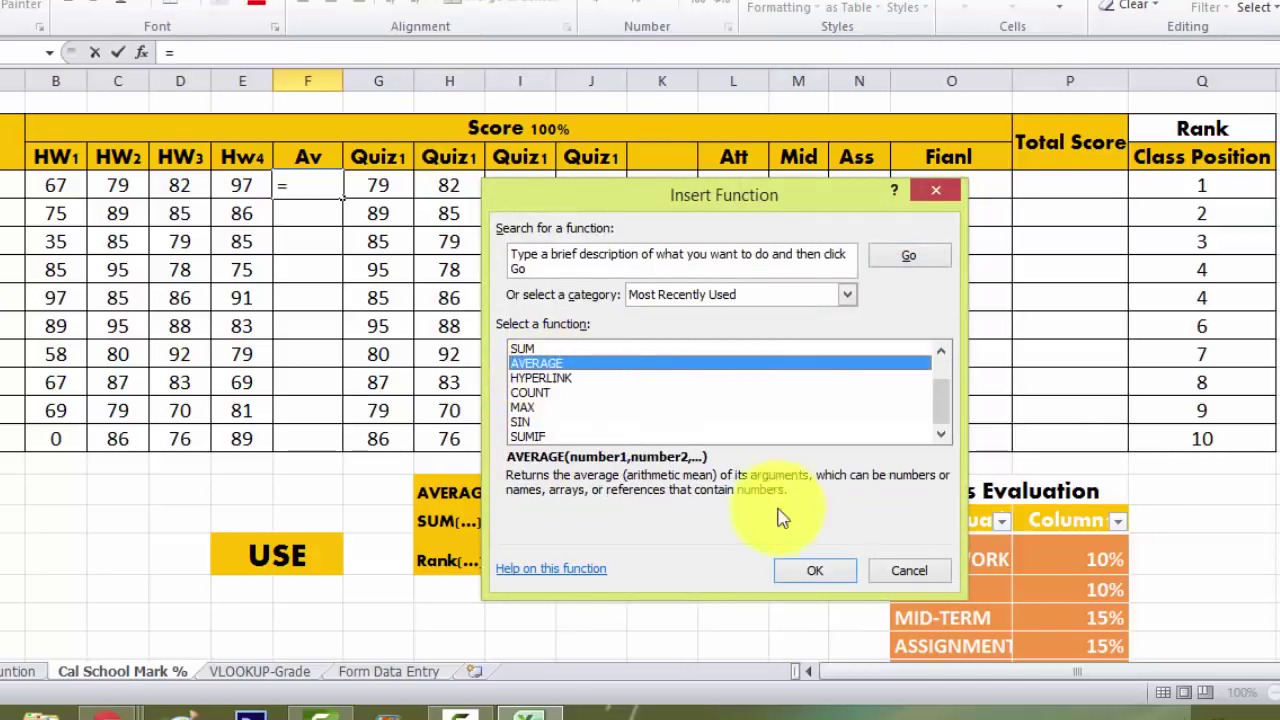
{"action": "left_click", "coordinate": [816, 571]}
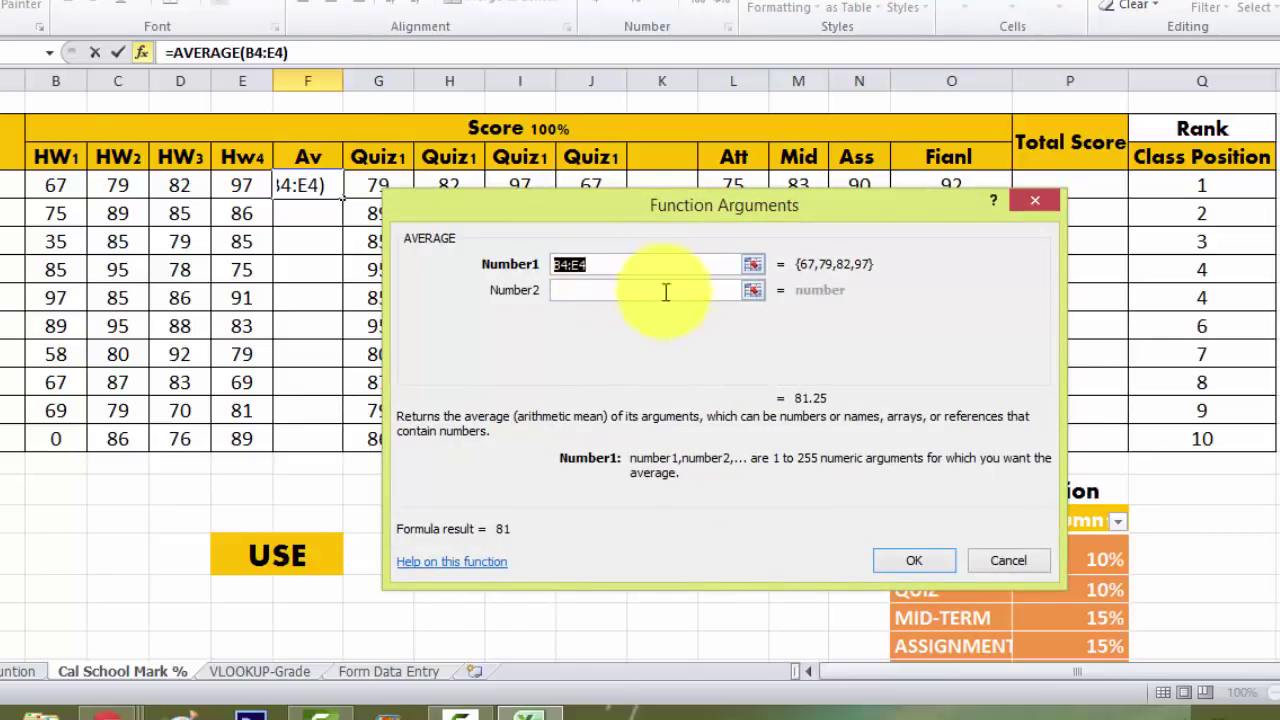
{"action": "left_click", "coordinate": [993, 571]}
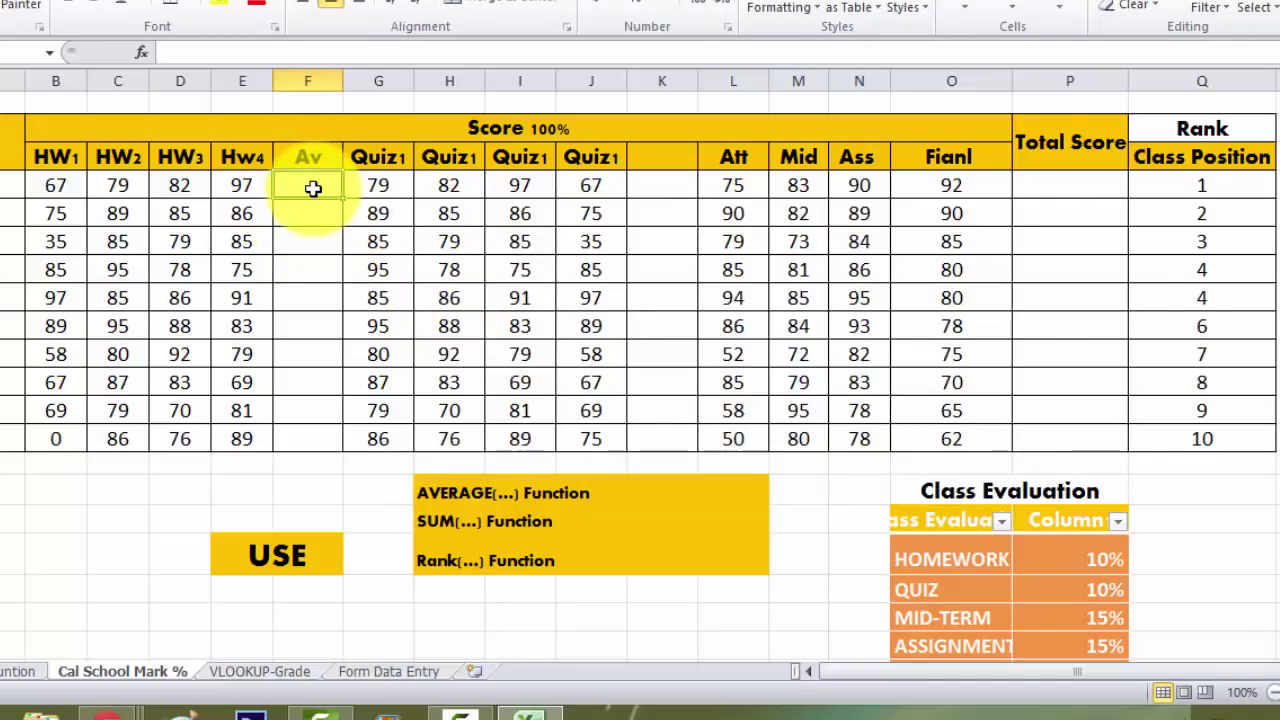
- Enter =AVERAGE(B4:E4) in F4 for the first student's homework average
{"action": "type", "text": "="}
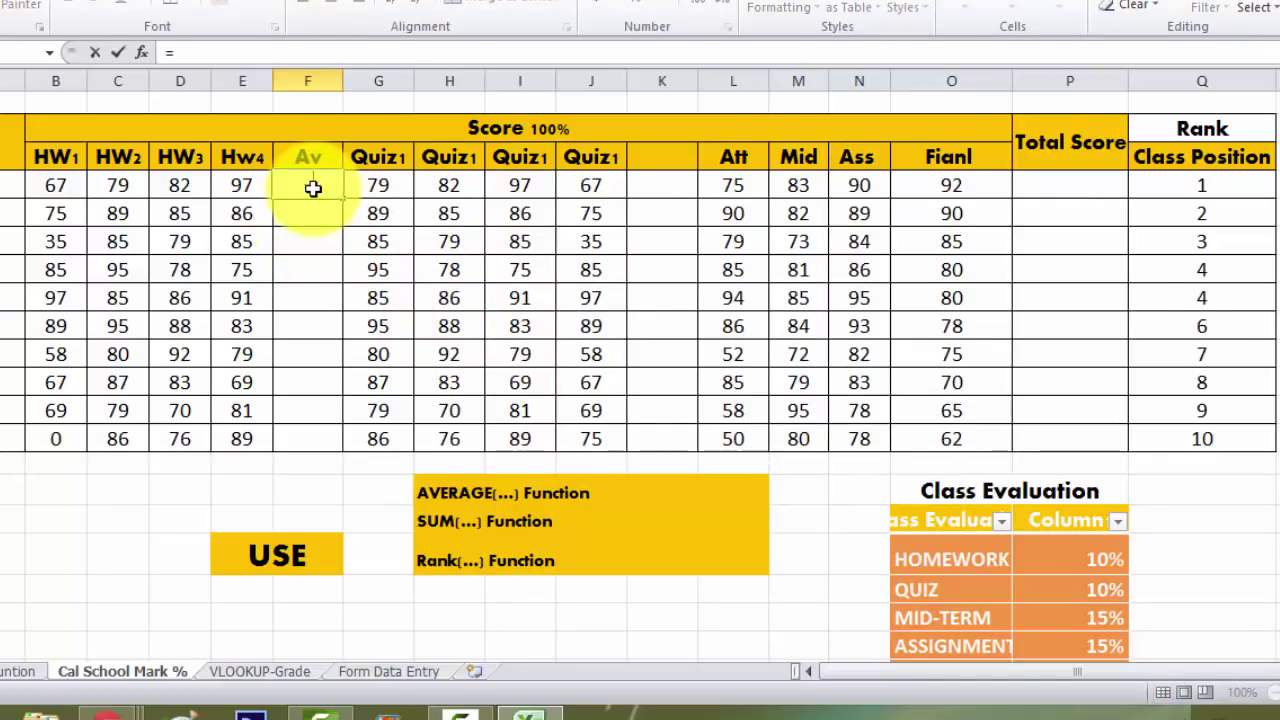
{"action": "type", "text": "ab"}
{"action": "key", "text": "BackSpace"}
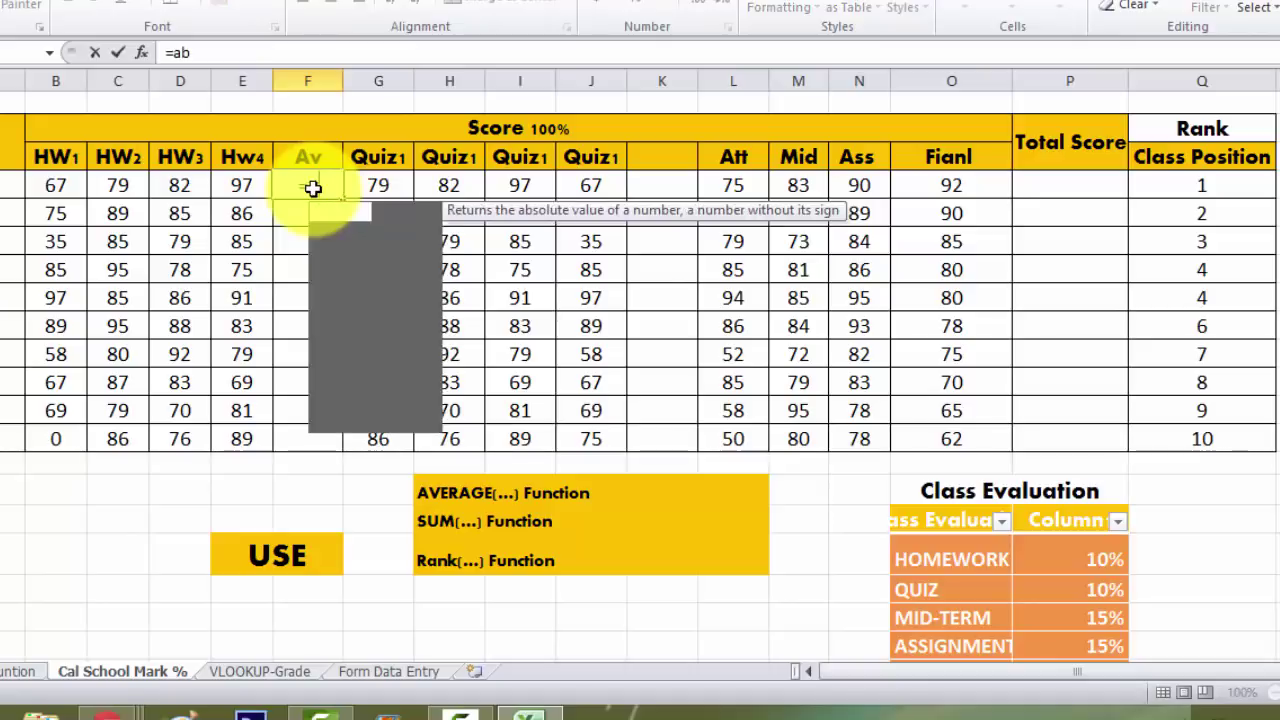
{"action": "type", "text": "averag"}
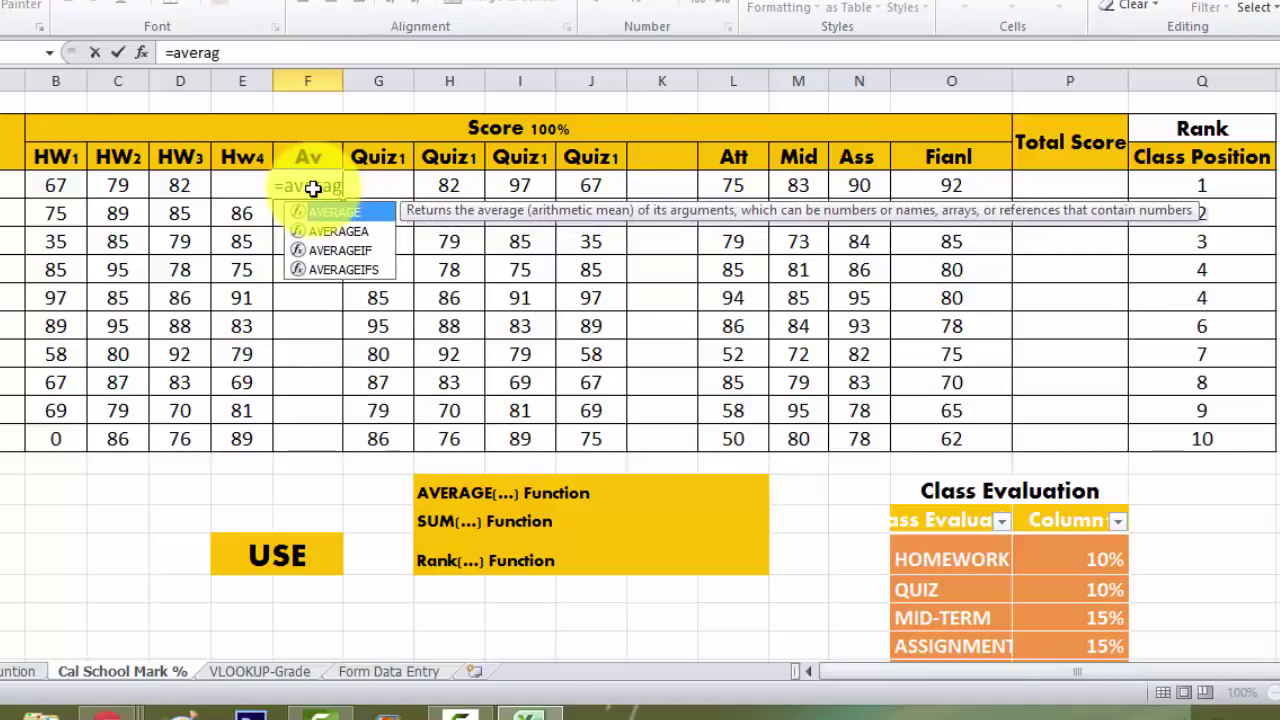
{"action": "type", "text": "e("}
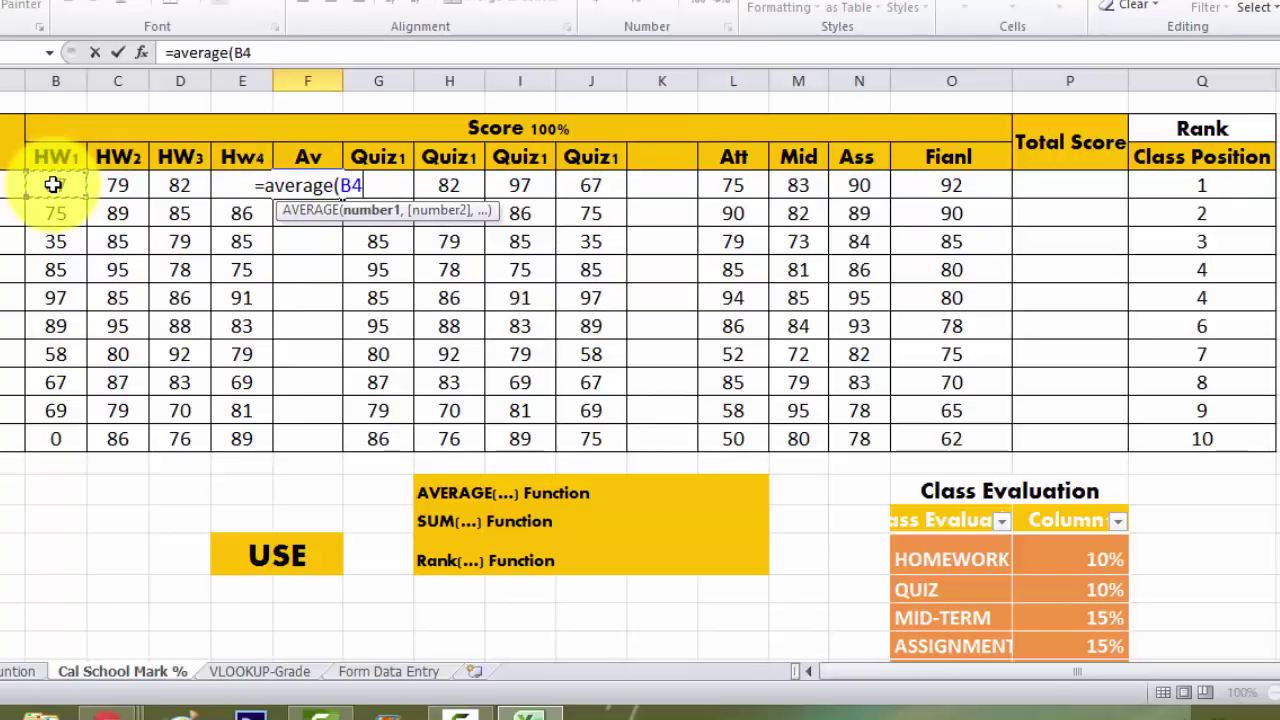
{"action": "left_click_drag", "start_coordinate": [53, 184], "coordinate": [228, 174]}
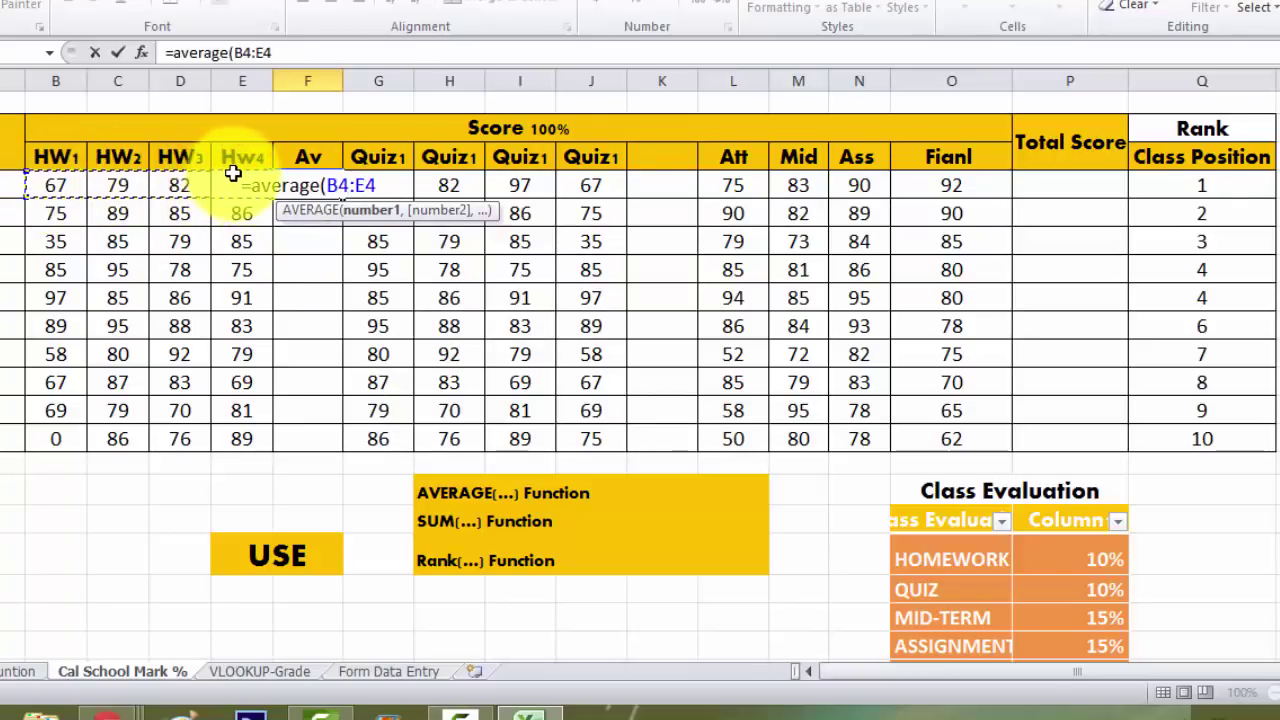
{"action": "type", "text": ")"}
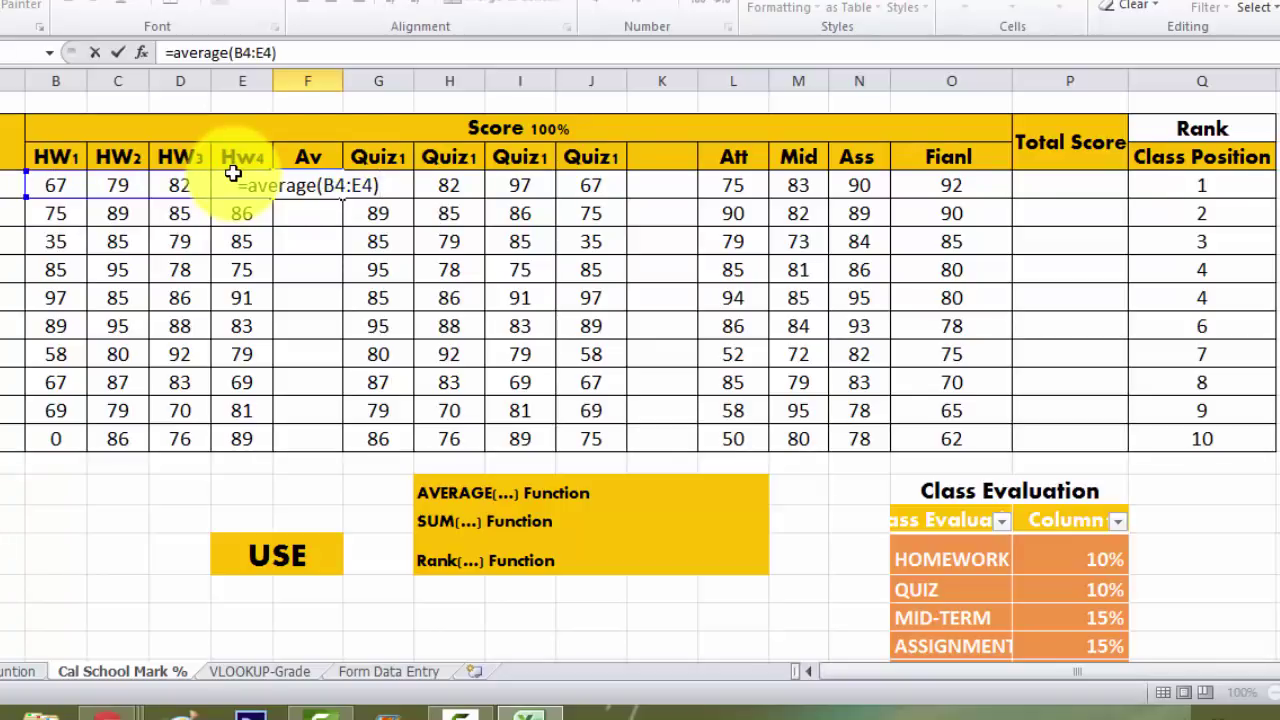
{"action": "key", "text": "Return"}
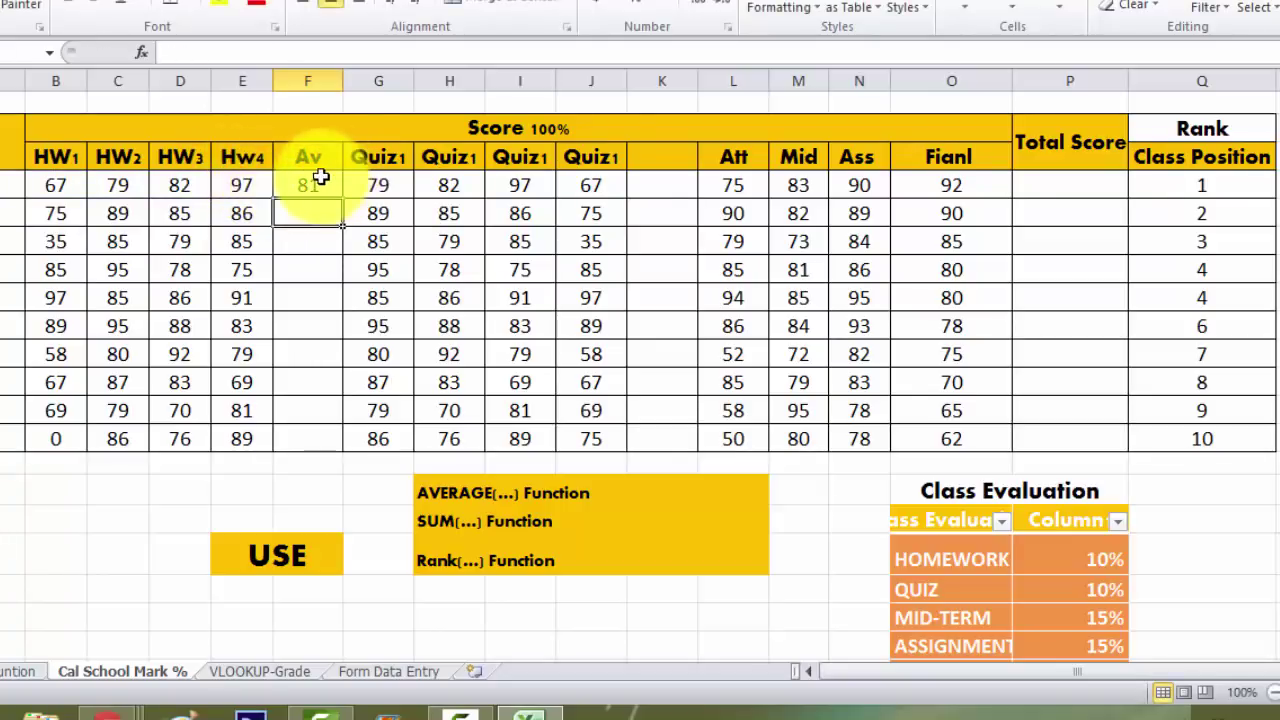
- Copy the homework average formula down to F13 for all ten students
{"action": "left_click", "coordinate": [319, 180]}
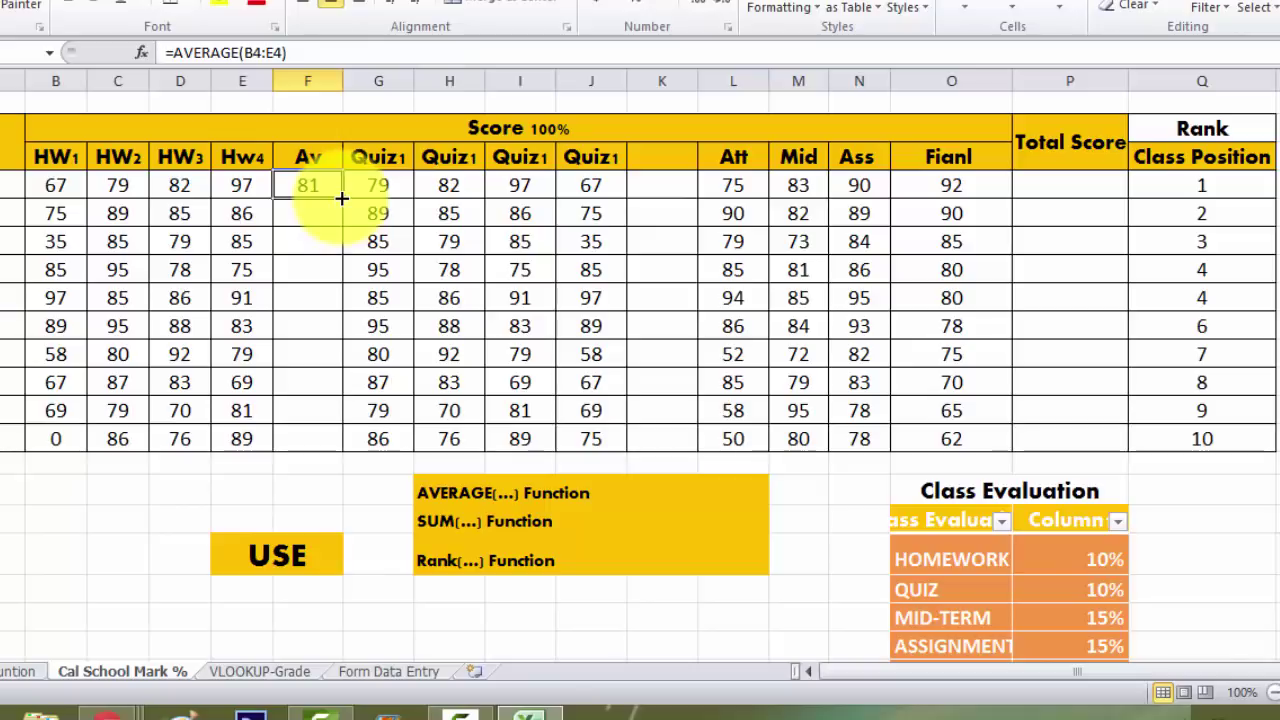
{"action": "left_click_drag", "start_coordinate": [342, 198], "coordinate": [344, 217]}
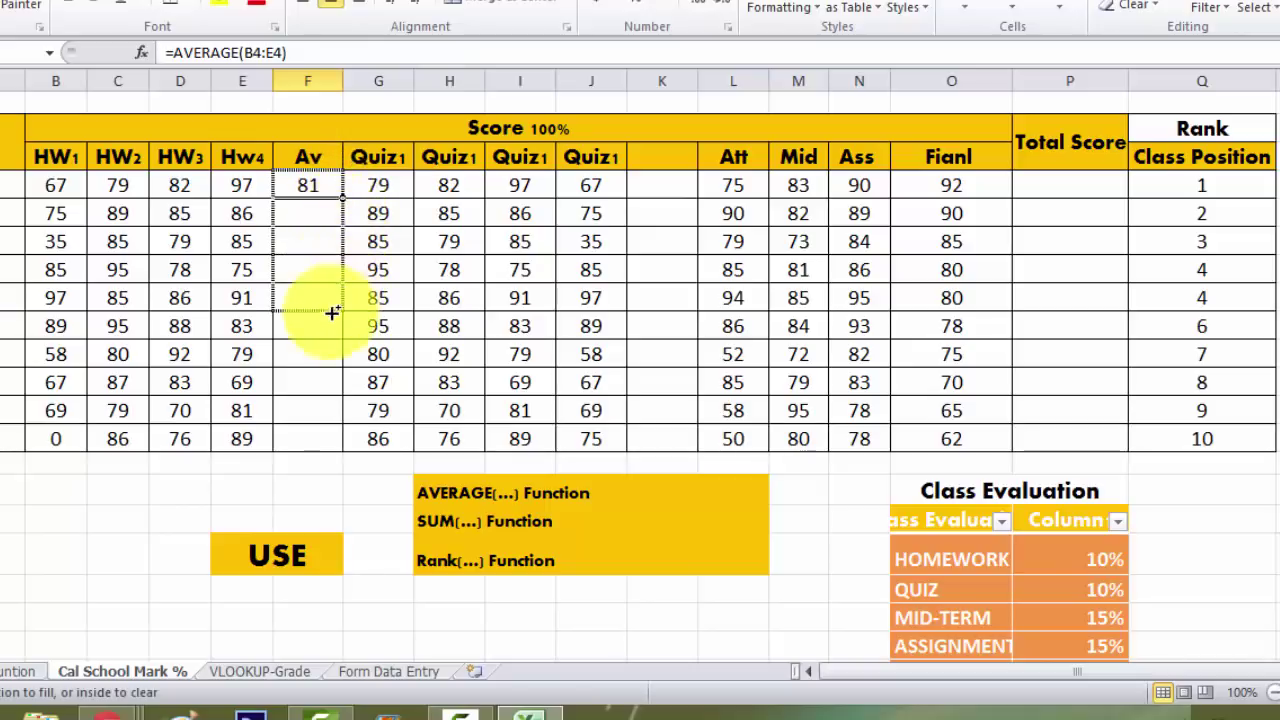
{"action": "left_click_drag", "start_coordinate": [344, 234], "coordinate": [323, 437]}
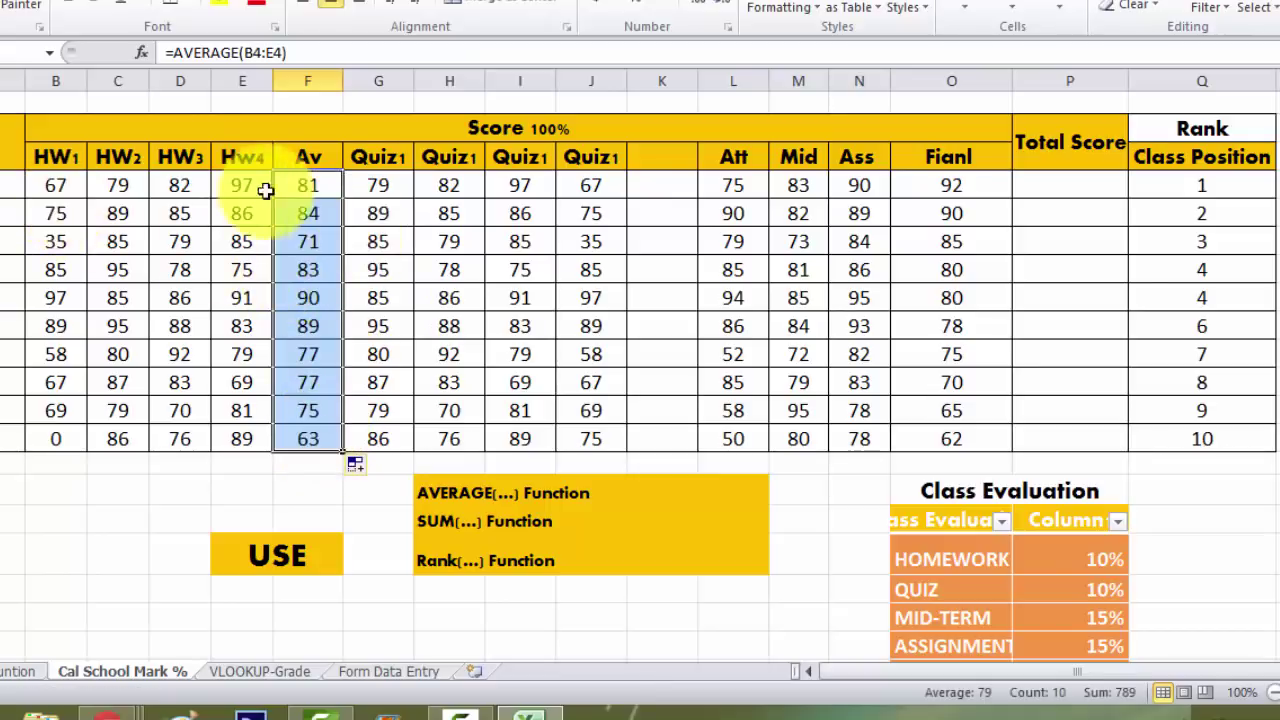
{"action": "left_click", "coordinate": [665, 159]}
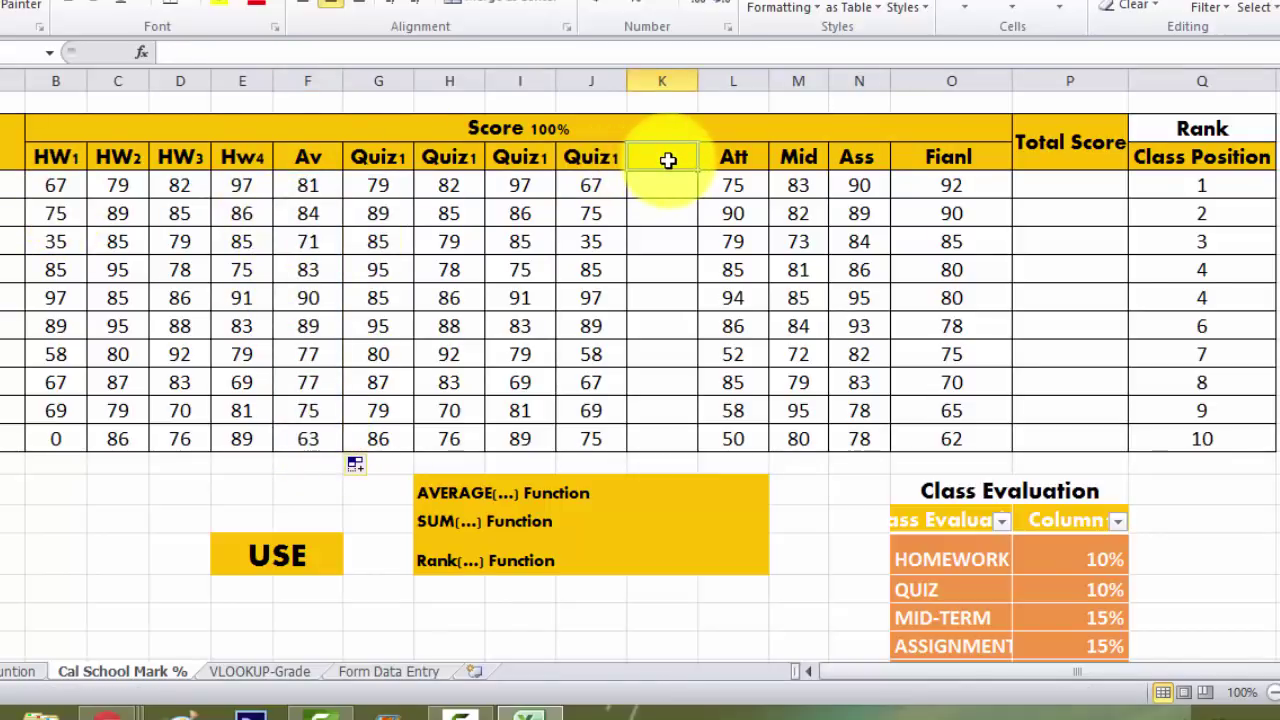
- Head K3 'Av' and fill =AVERAGE(G4:J4) quiz averages down to K13
{"action": "type", "text": "Av"}
{"action": "key", "text": "Return"}
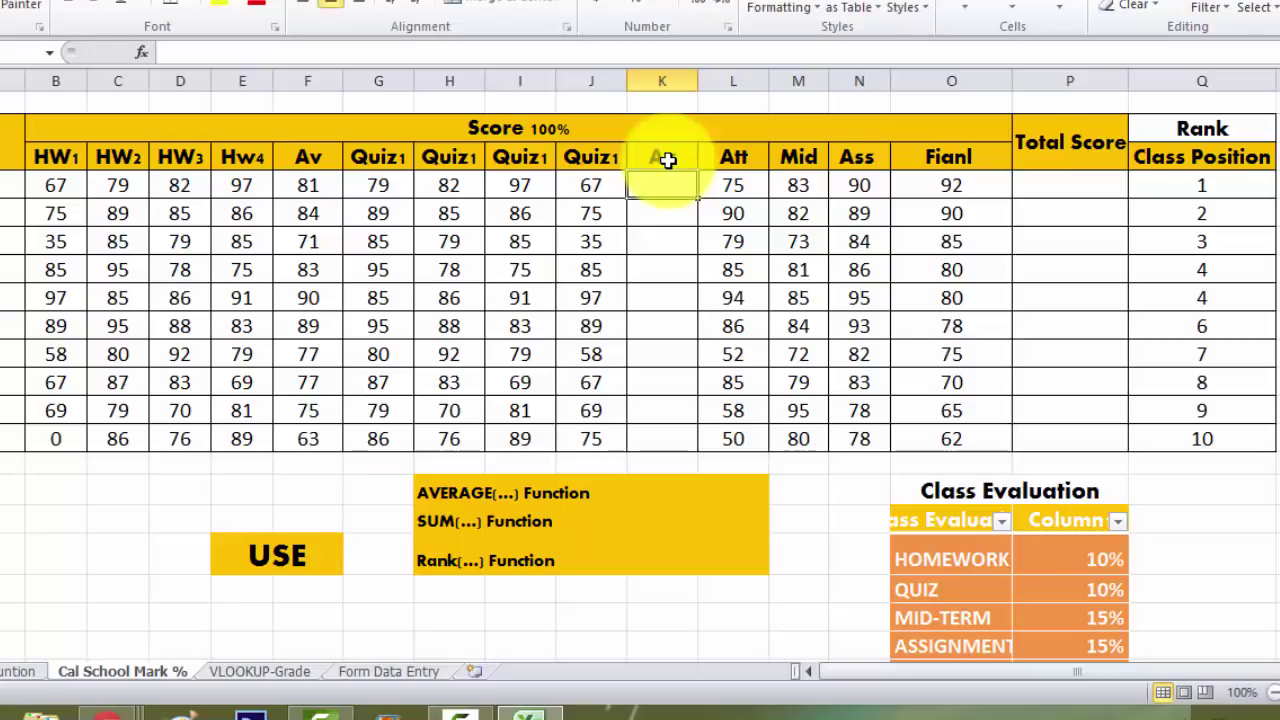
{"action": "type", "text": "="}
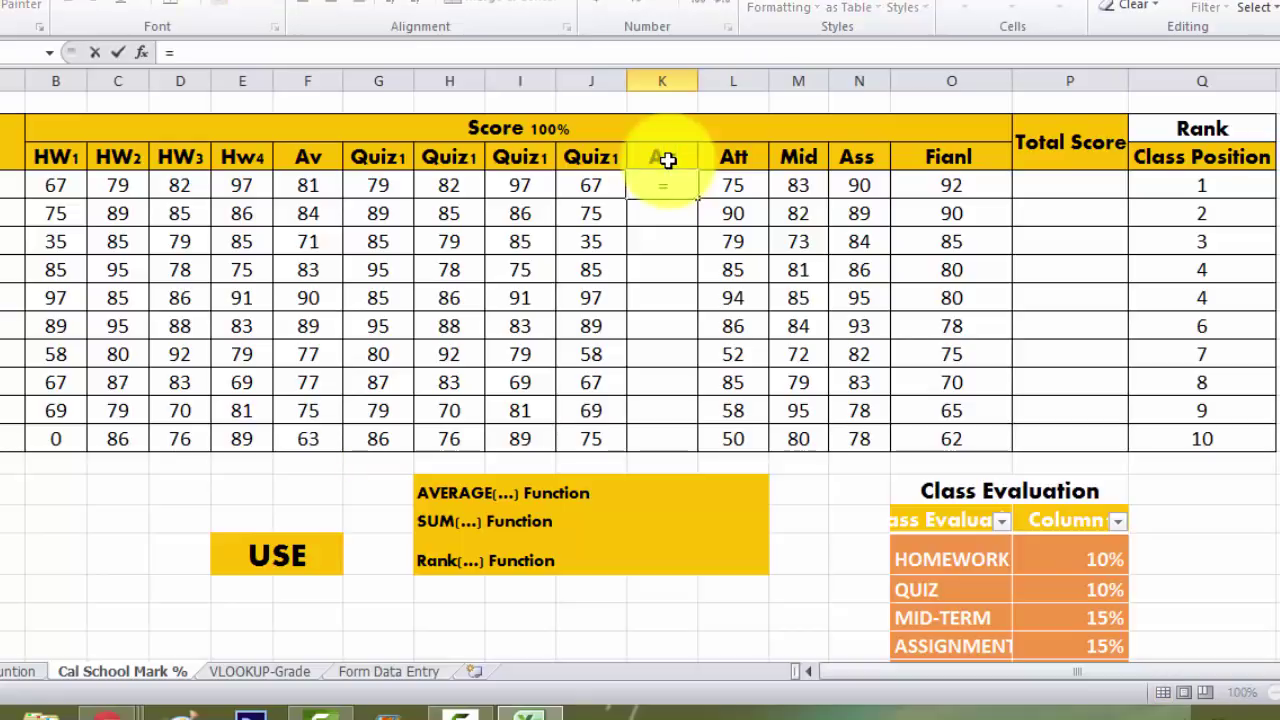
{"action": "type", "text": "averag"}
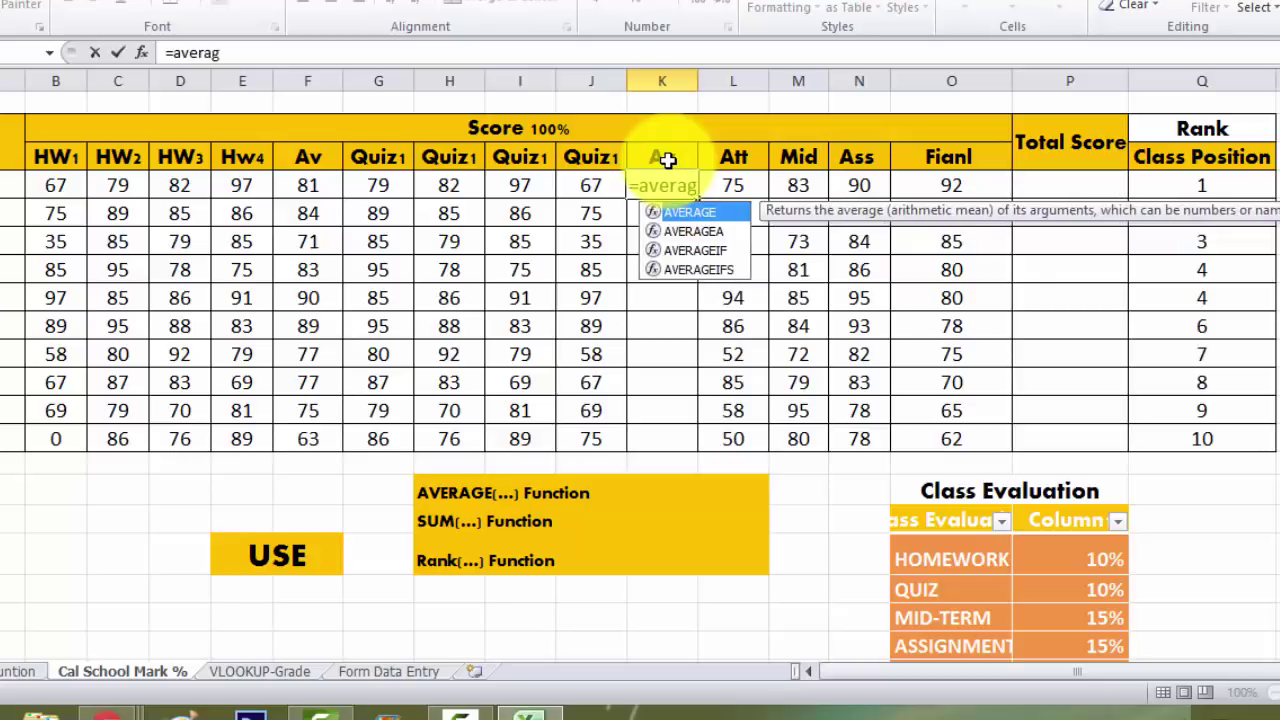
{"action": "type", "text": "e"}
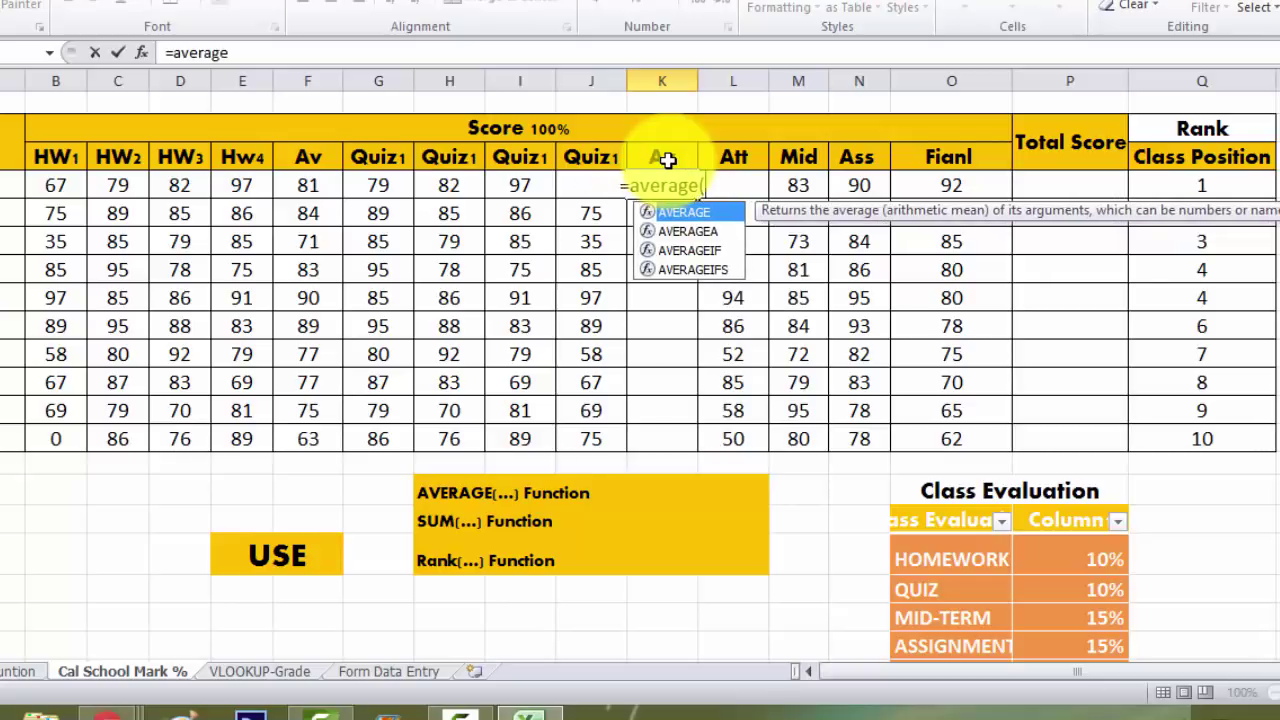
{"action": "type", "text": "("}
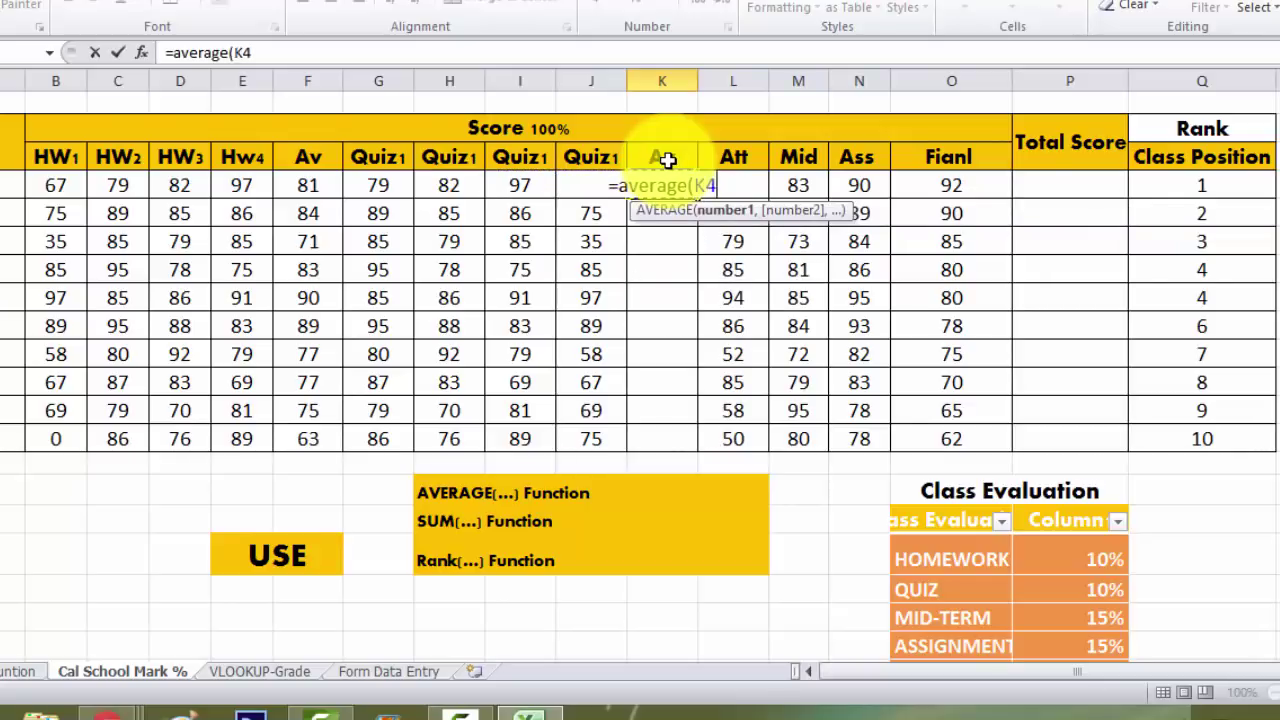
{"action": "left_click_drag", "start_coordinate": [590, 185], "coordinate": [360, 186]}
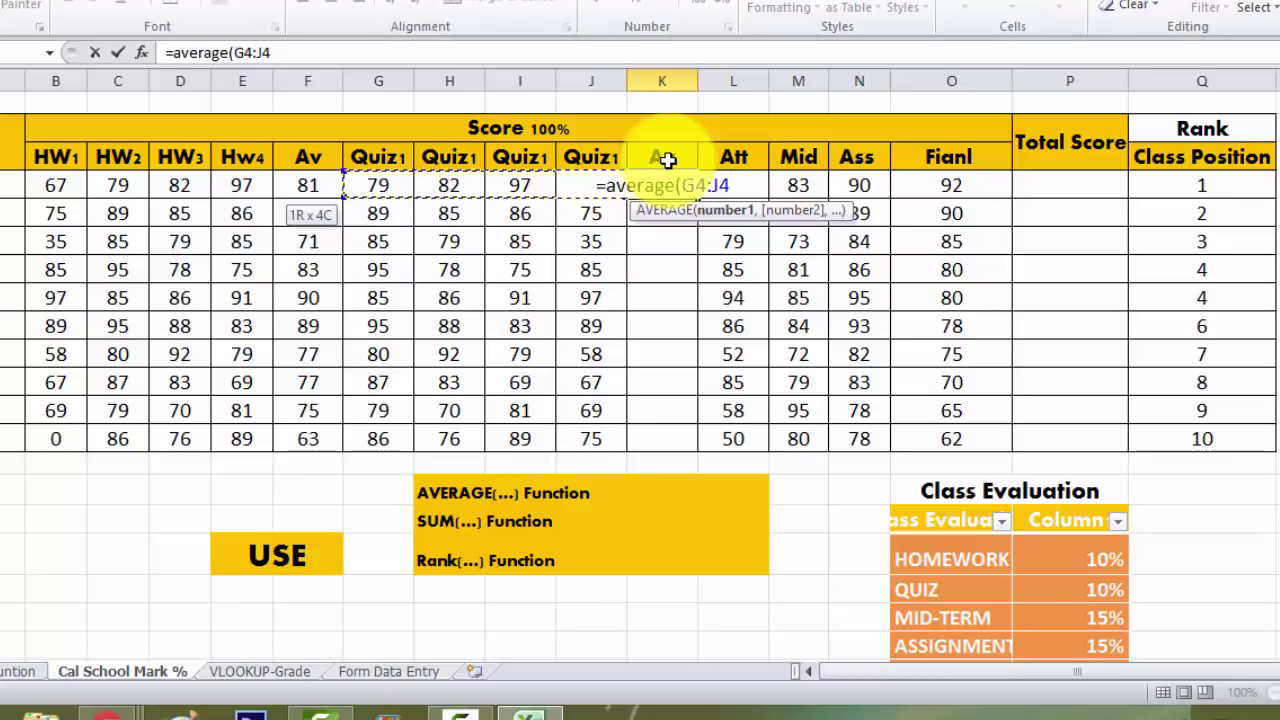
{"action": "type", "text": ")"}
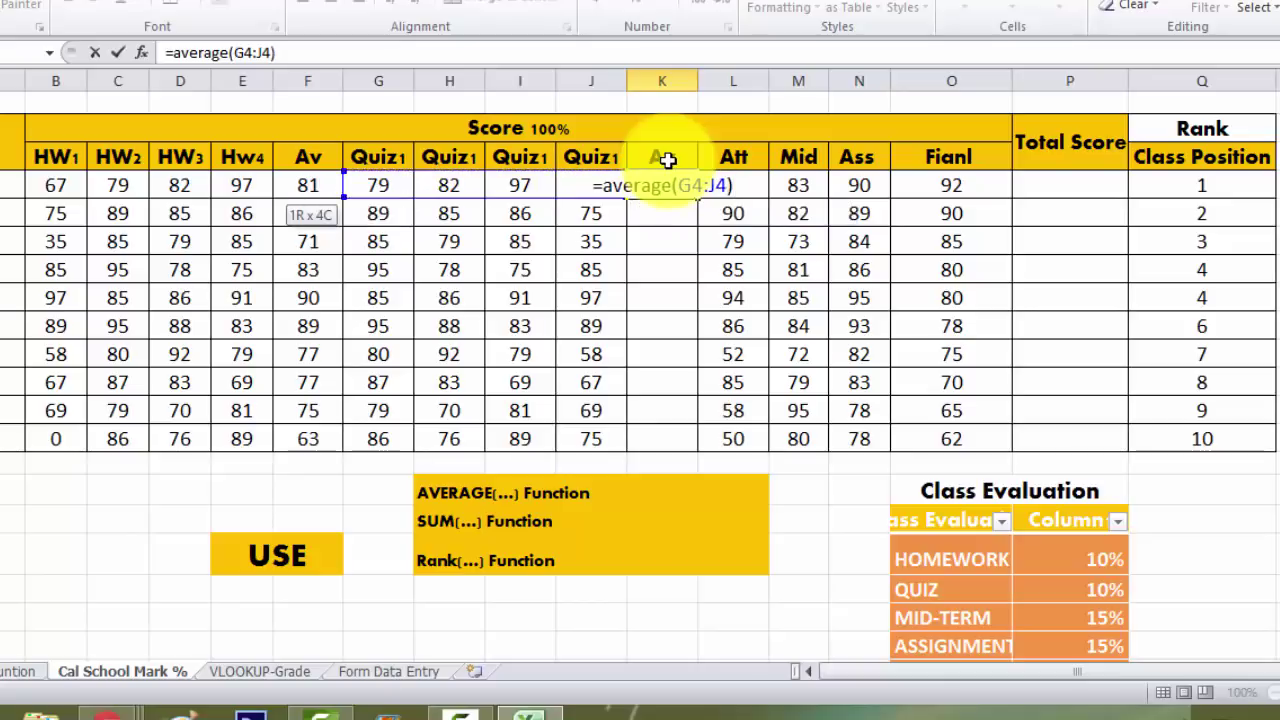
{"action": "key", "text": "Return"}
{"action": "left_click", "coordinate": [665, 180]}
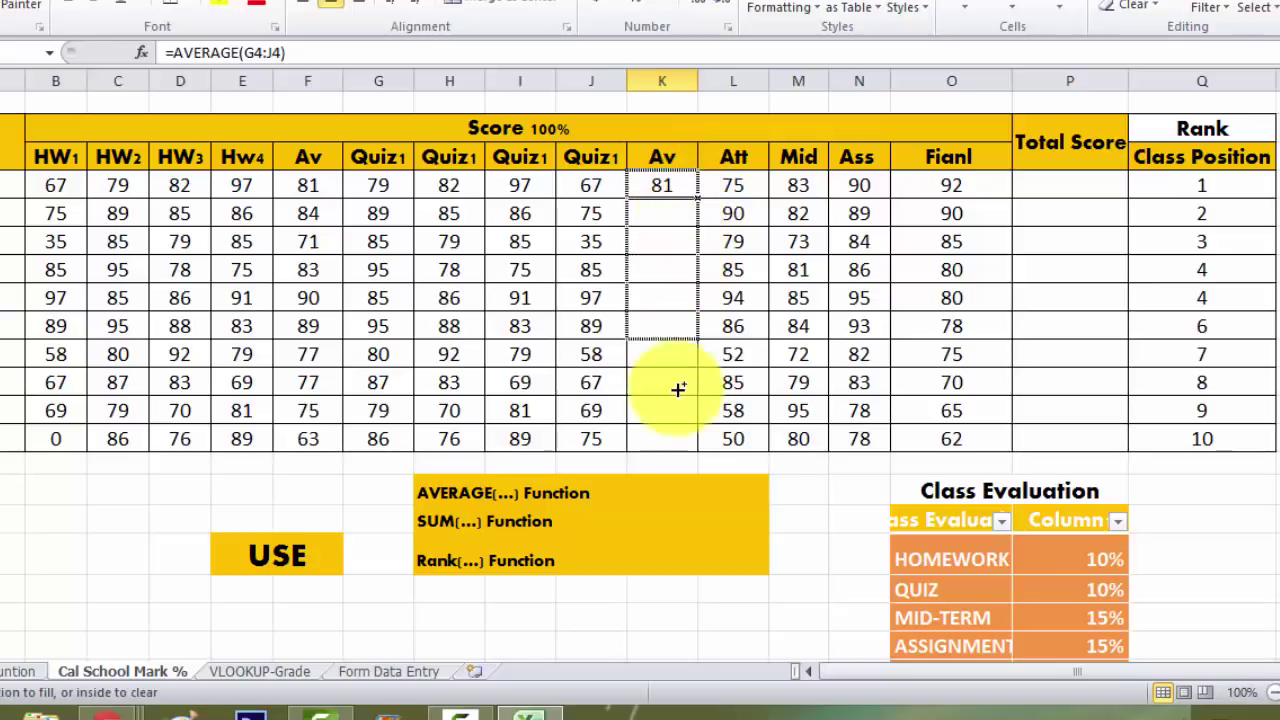
{"action": "left_click_drag", "start_coordinate": [697, 193], "coordinate": [690, 448]}
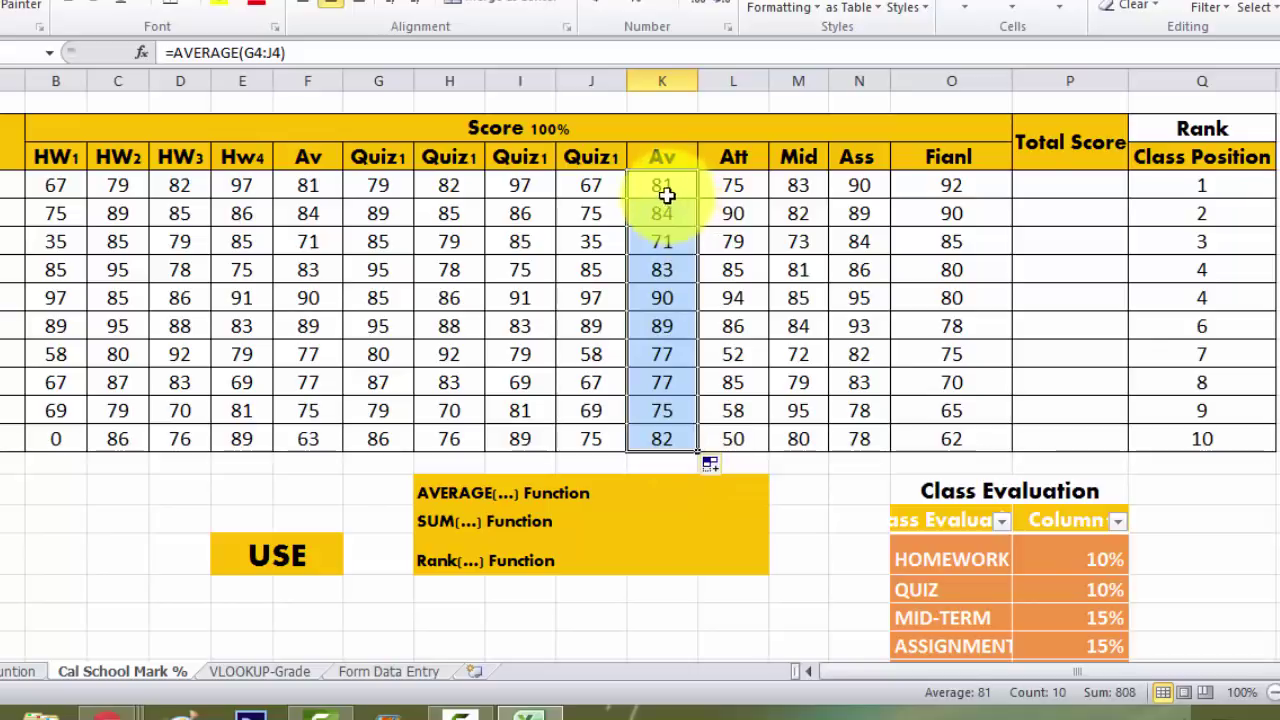
- Review the homework Av, quiz Av, Att, Mid and Ass columns
{"action": "left_click", "coordinate": [52, 180]}
{"action": "left_click", "coordinate": [305, 190]}
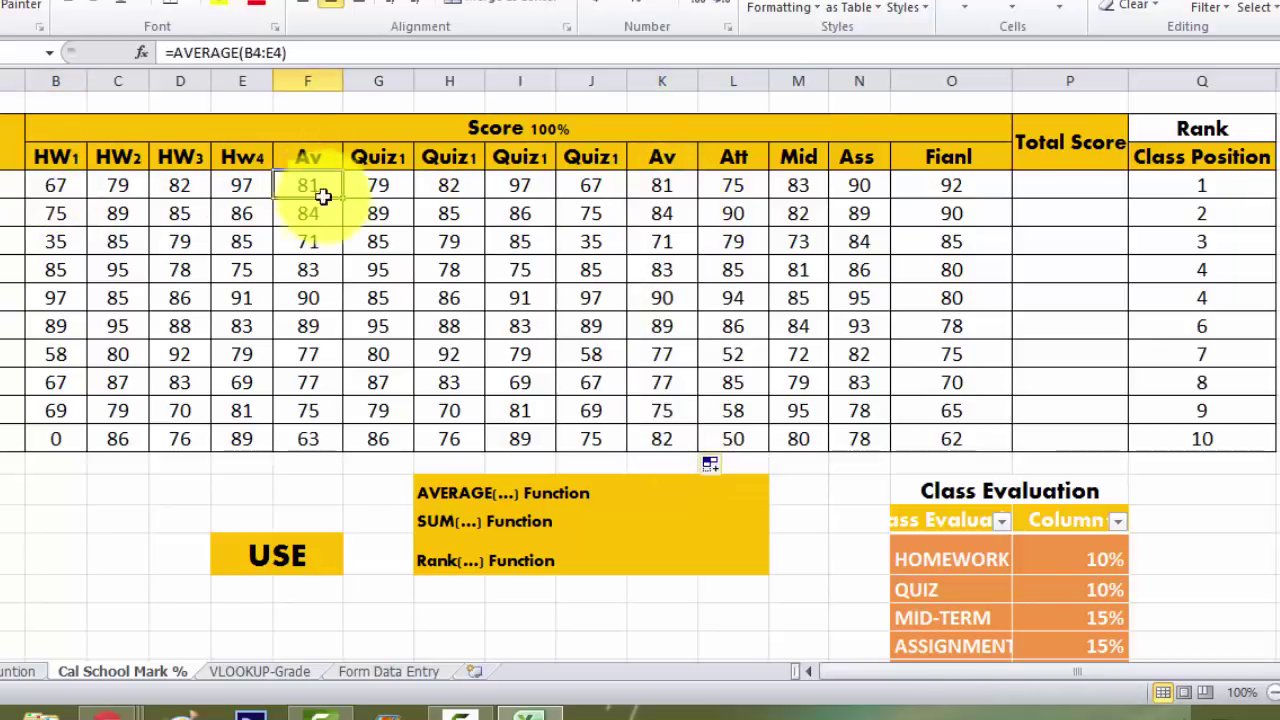
{"action": "left_click", "coordinate": [318, 215]}
{"action": "left_click", "coordinate": [322, 265]}
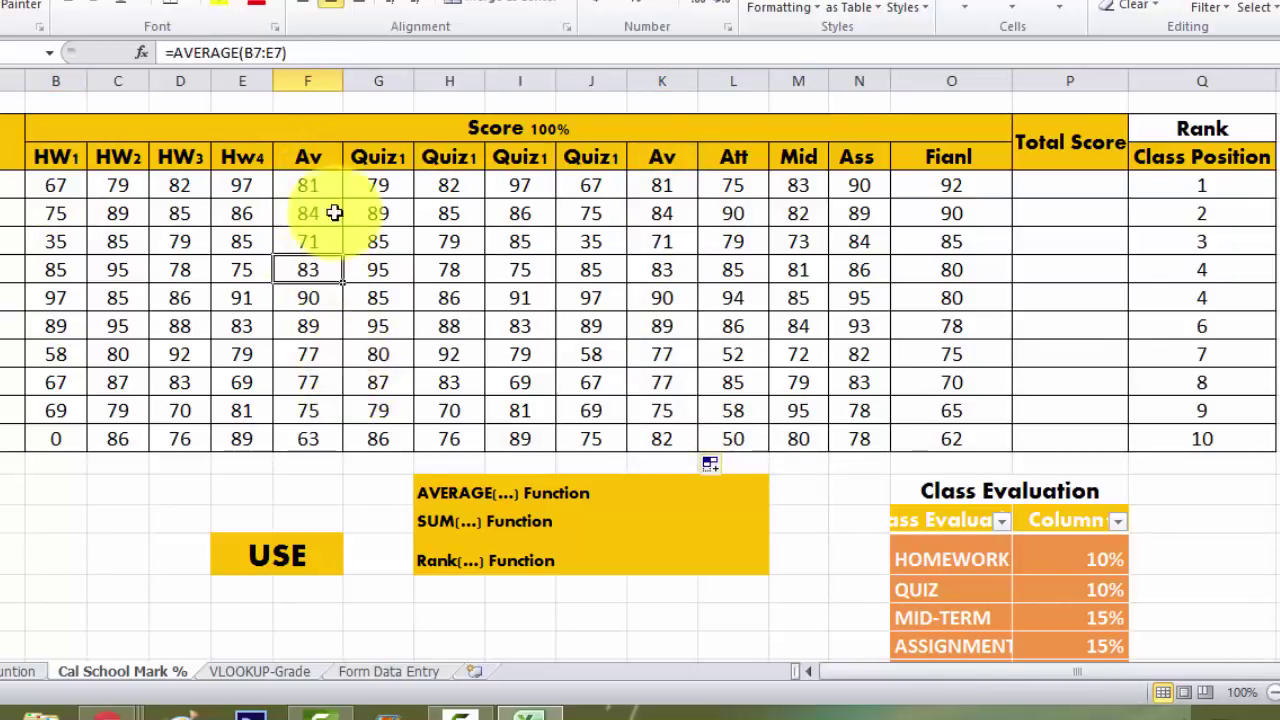
{"action": "left_click_drag", "start_coordinate": [309, 157], "coordinate": [298, 447]}
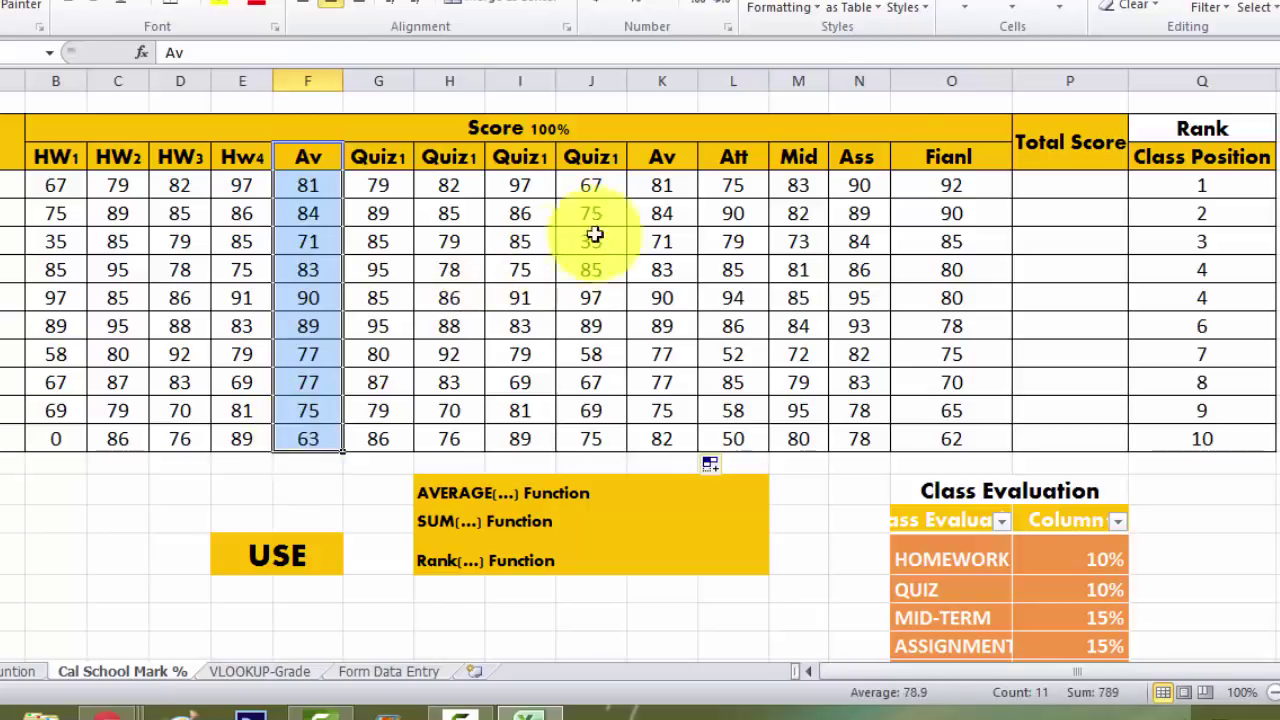
{"action": "left_click_drag", "start_coordinate": [662, 157], "coordinate": [656, 437]}
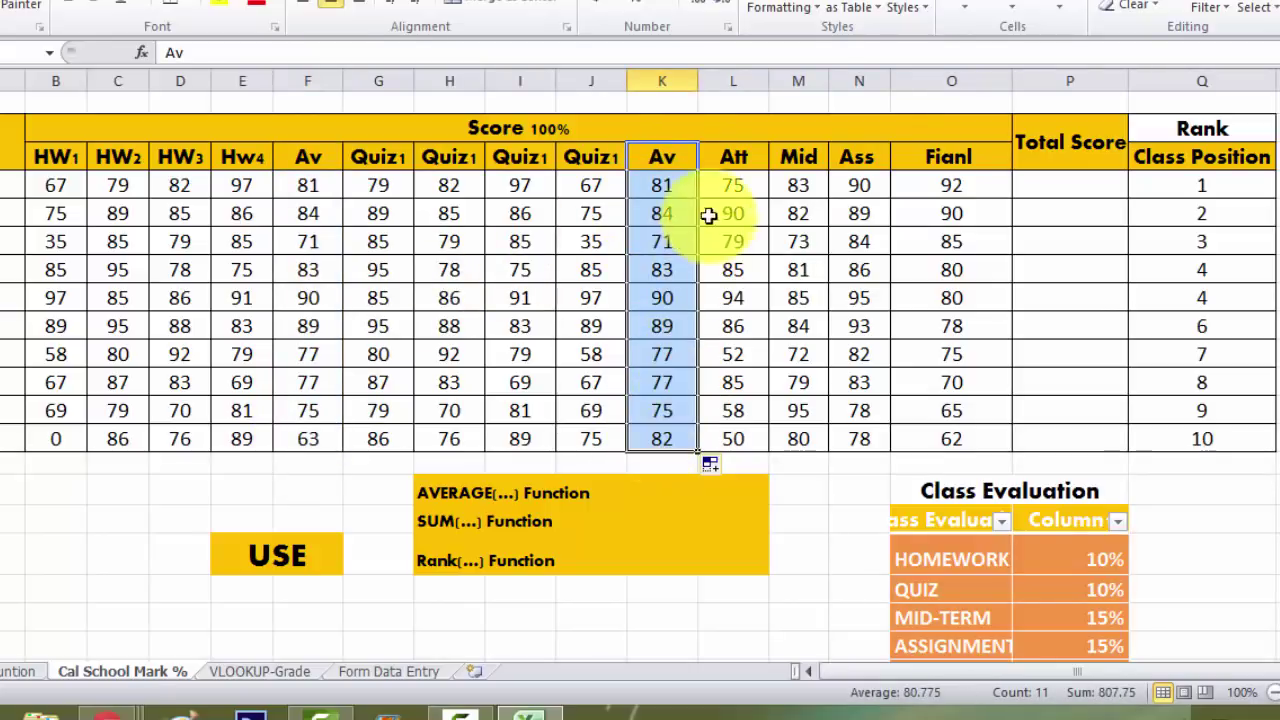
{"action": "left_click_drag", "start_coordinate": [733, 157], "coordinate": [750, 435]}
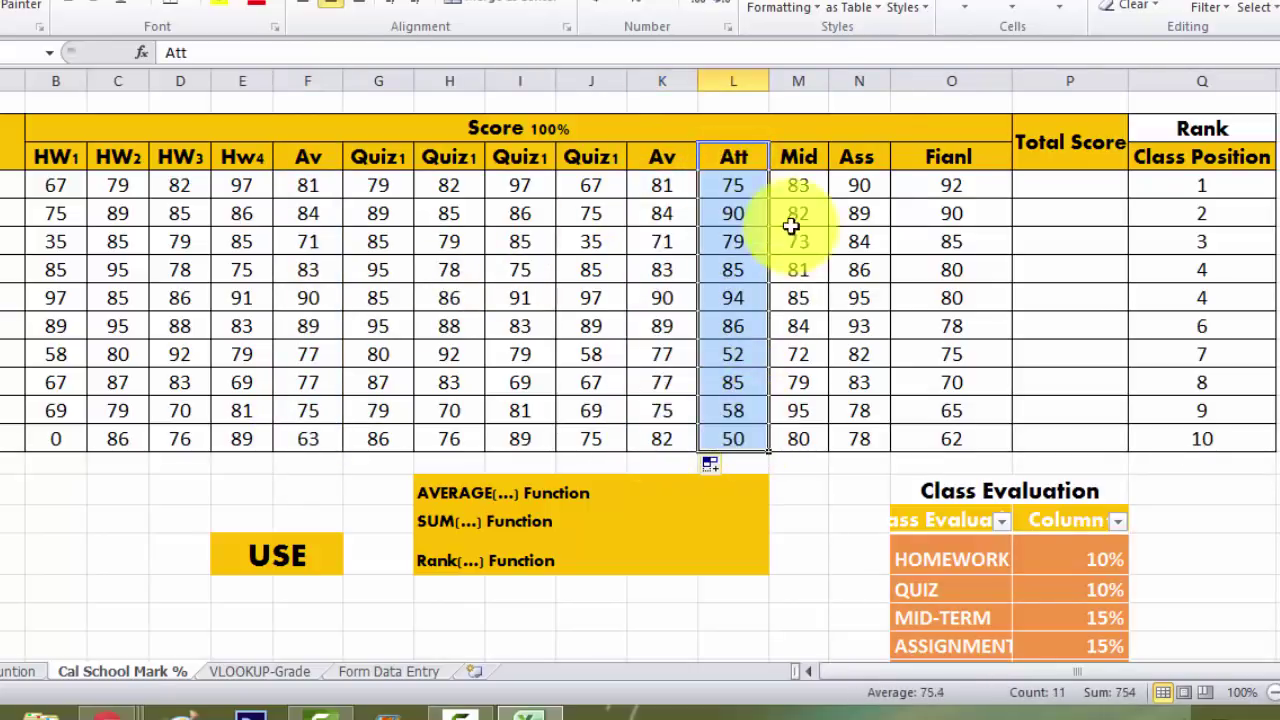
{"action": "left_click_drag", "start_coordinate": [803, 160], "coordinate": [820, 428]}
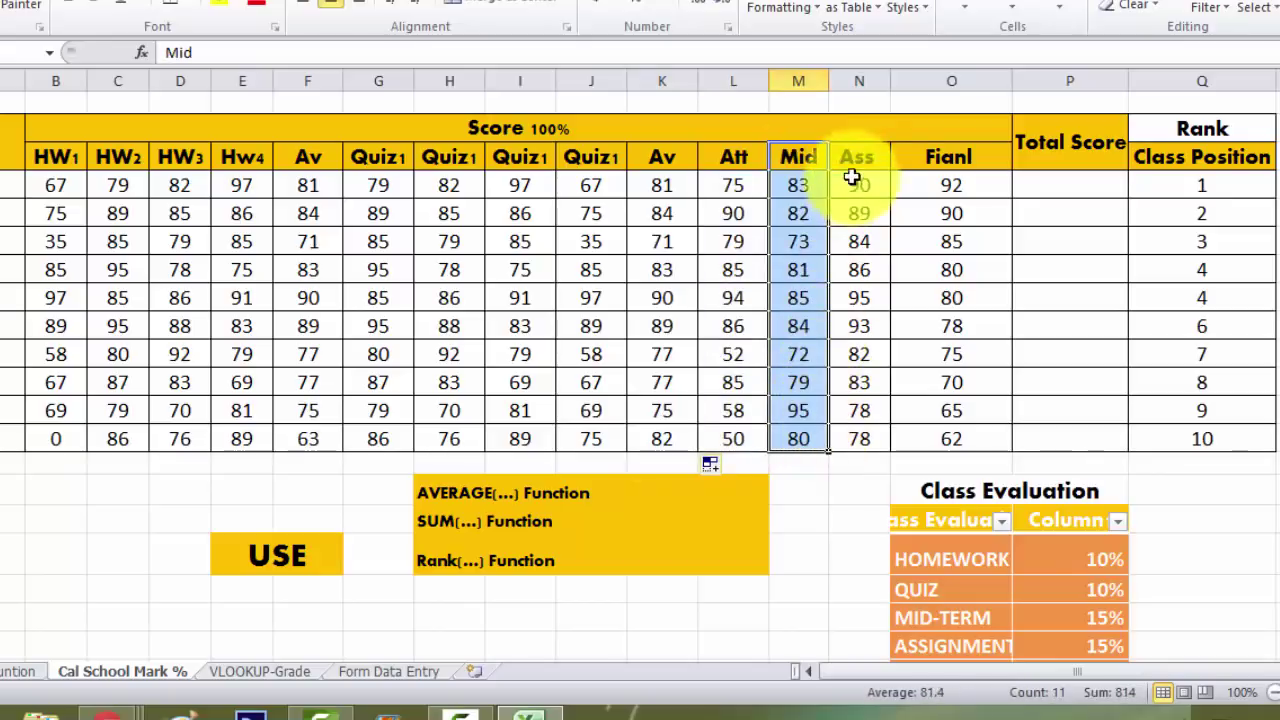
{"action": "left_click_drag", "start_coordinate": [857, 160], "coordinate": [866, 451]}
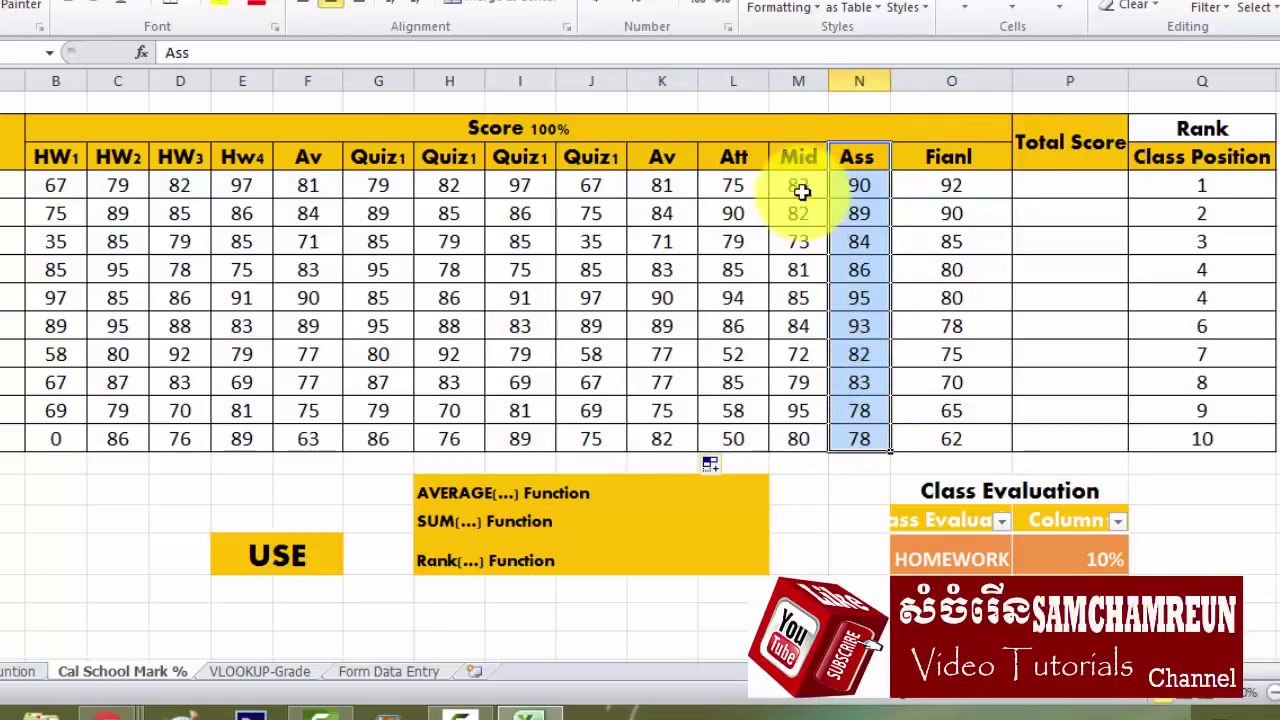
{"action": "left_click", "coordinate": [446, 185]}
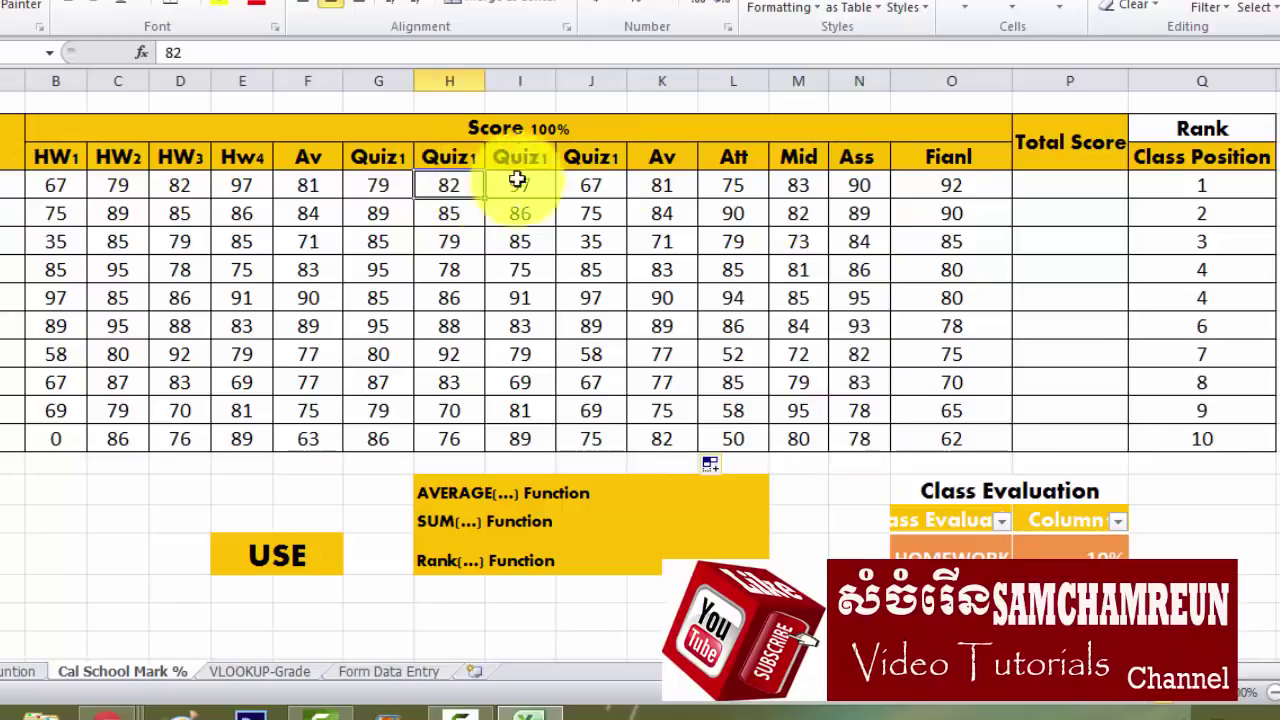
{"action": "left_click", "coordinate": [1051, 188]}
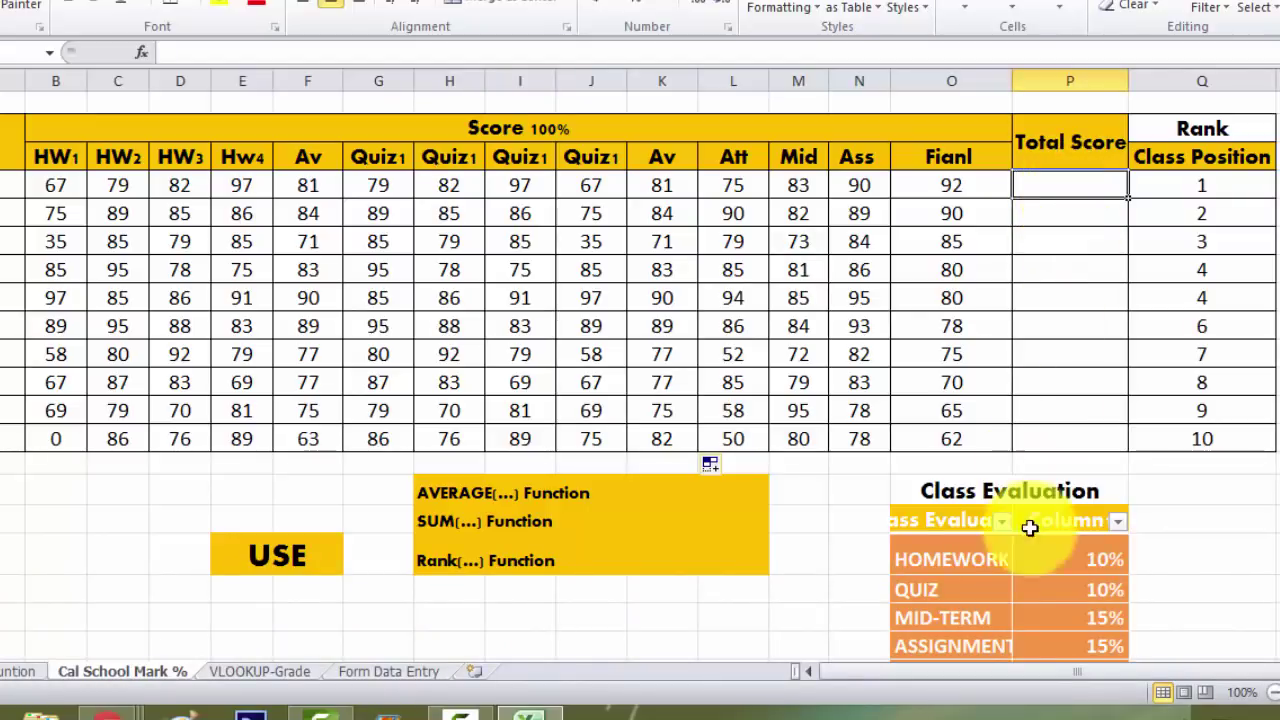
{"action": "left_click", "coordinate": [963, 562]}
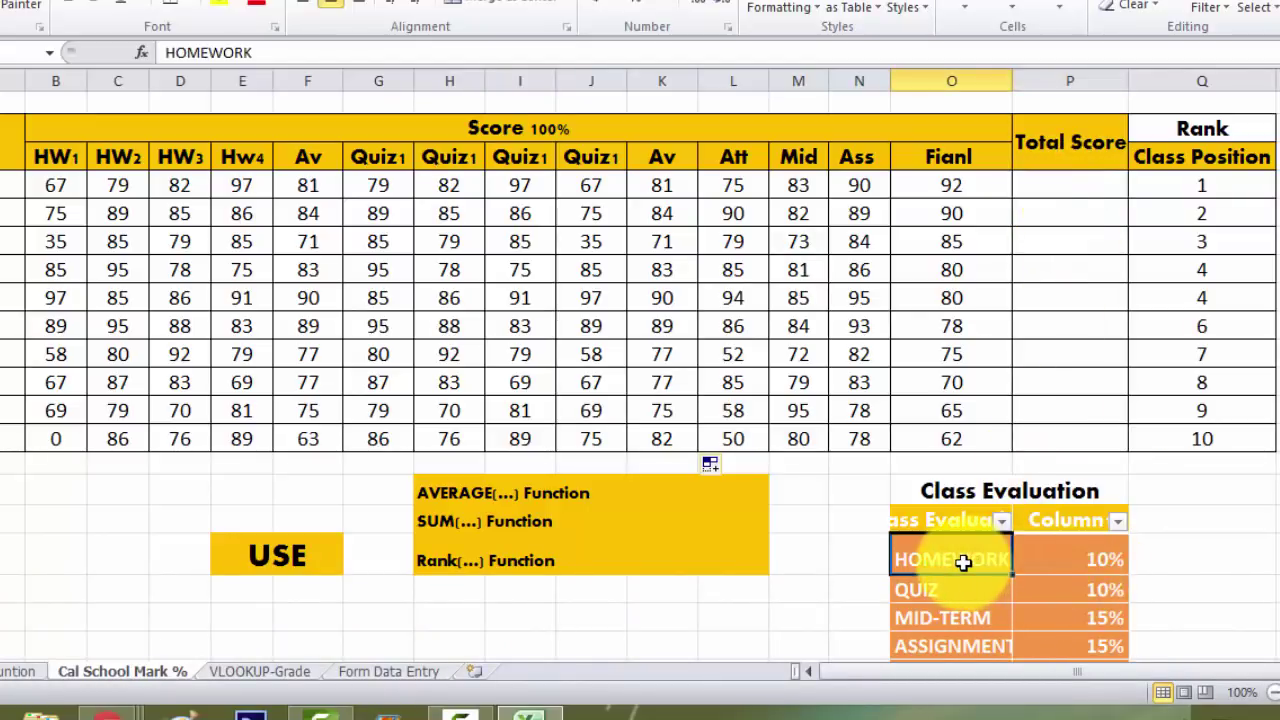
{"action": "left_click", "coordinate": [1063, 563]}
{"action": "left_click", "coordinate": [993, 561]}
{"action": "left_click", "coordinate": [1063, 561]}
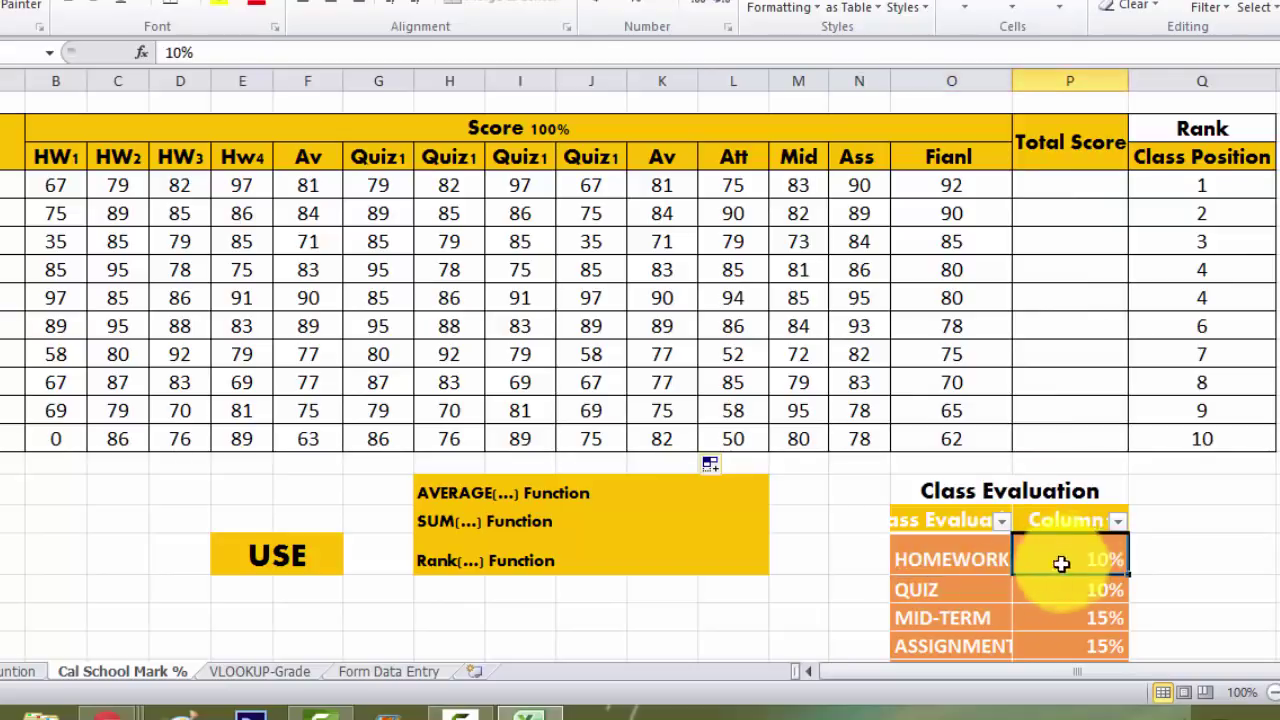
{"action": "left_click", "coordinate": [940, 592]}
{"action": "left_click", "coordinate": [1078, 594]}
{"action": "left_click", "coordinate": [943, 616]}
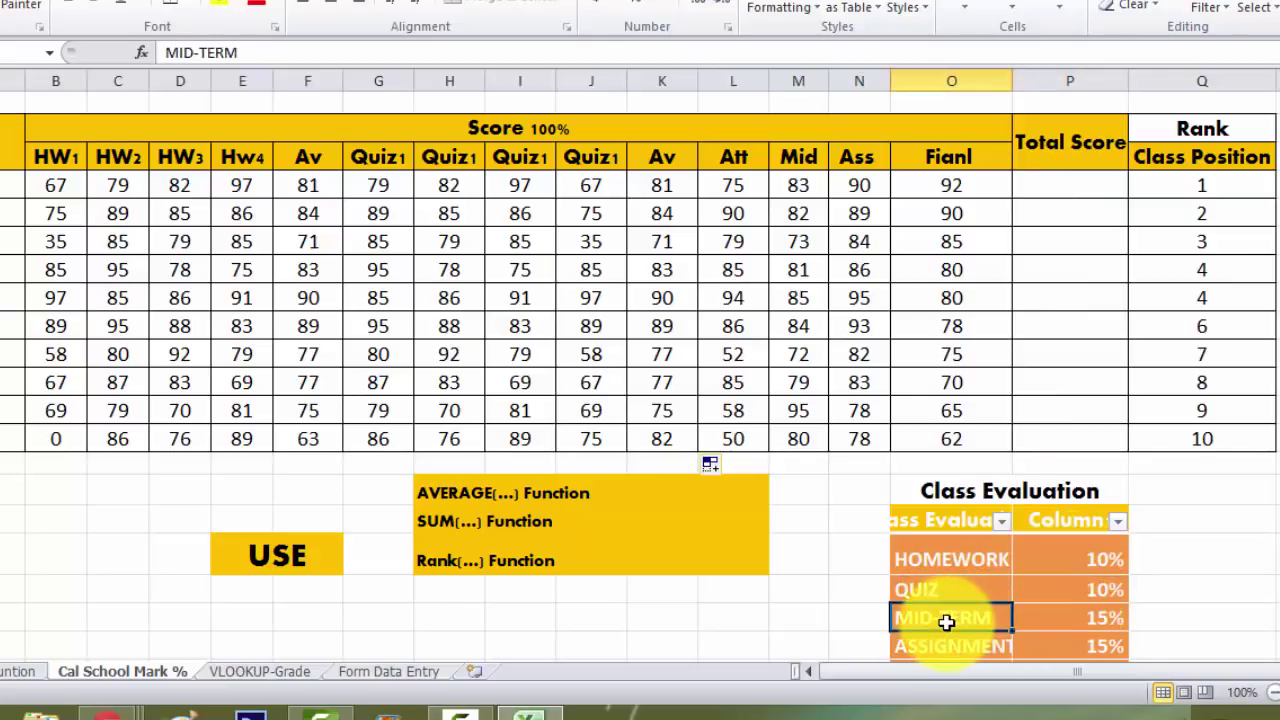
{"action": "left_click", "coordinate": [1072, 620]}
{"action": "scroll", "coordinate": [1085, 618], "scroll_direction": "down", "scroll_amount": 1}
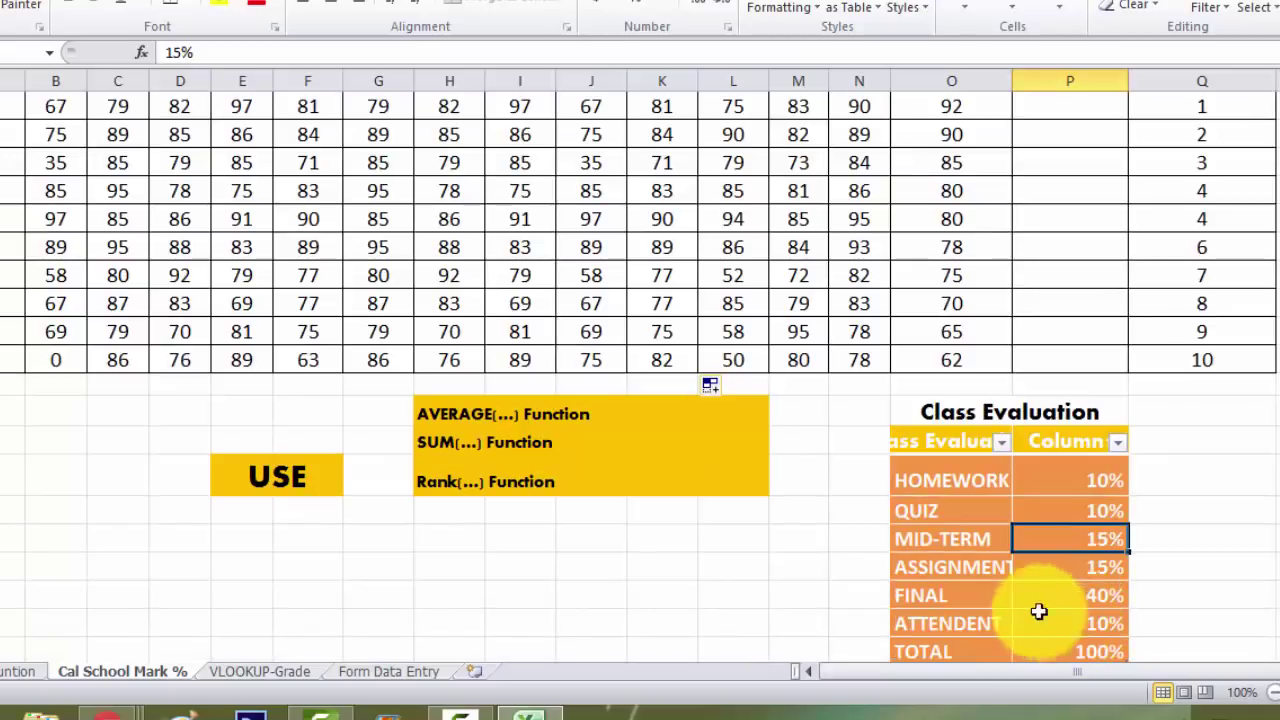
{"action": "left_click", "coordinate": [923, 571]}
{"action": "left_click", "coordinate": [1073, 573]}
{"action": "left_click", "coordinate": [945, 598]}
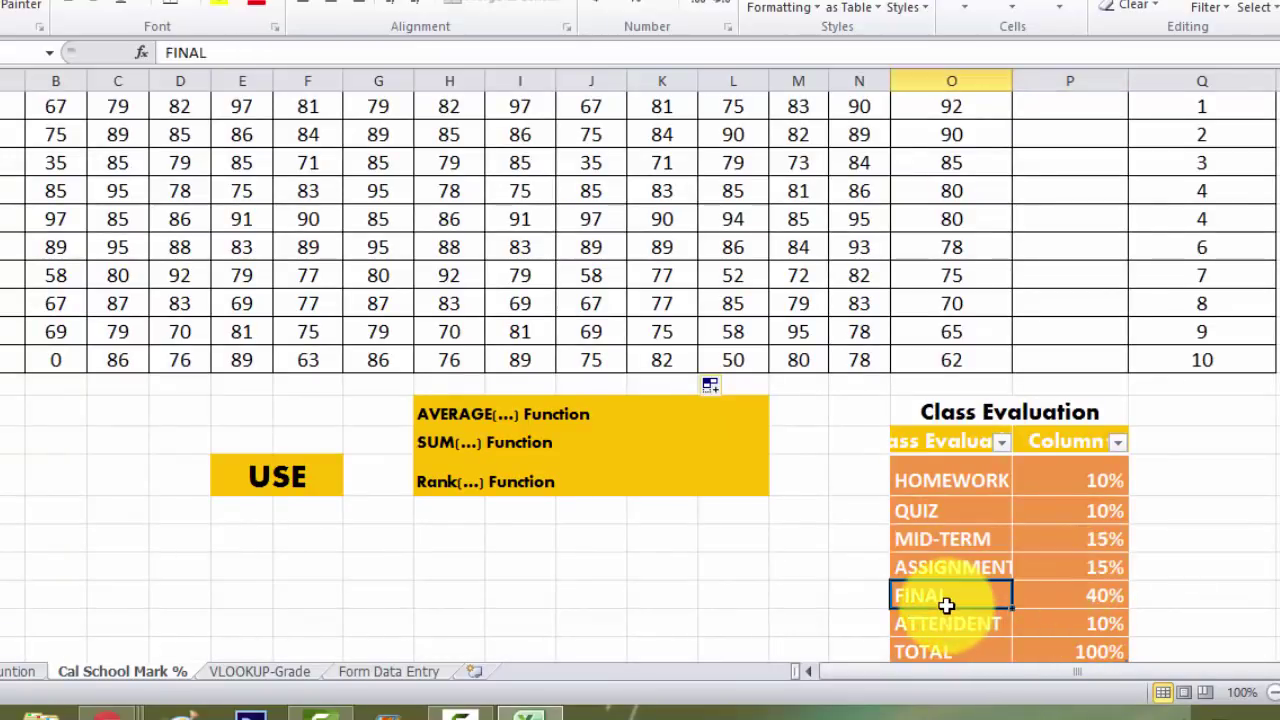
{"action": "left_click", "coordinate": [1070, 605]}
{"action": "scroll", "coordinate": [1070, 610], "scroll_direction": "down", "scroll_amount": 1}
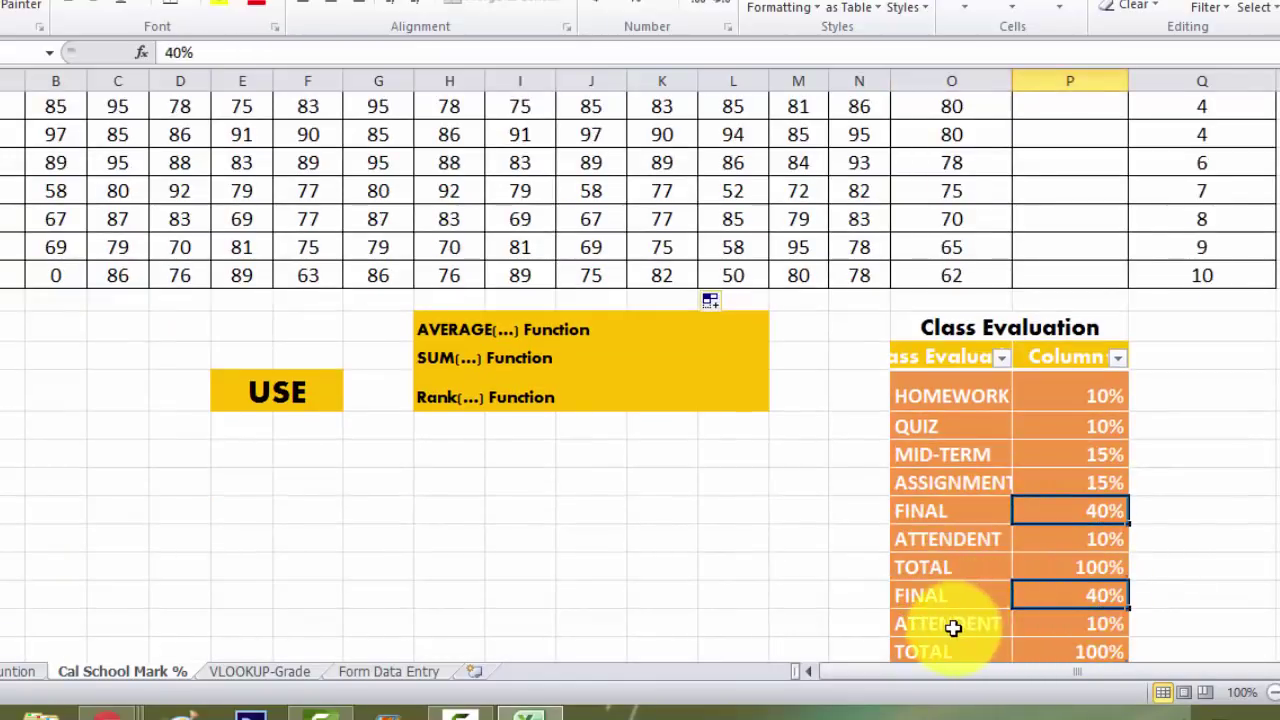
{"action": "left_click", "coordinate": [947, 540]}
{"action": "left_click", "coordinate": [1074, 538]}
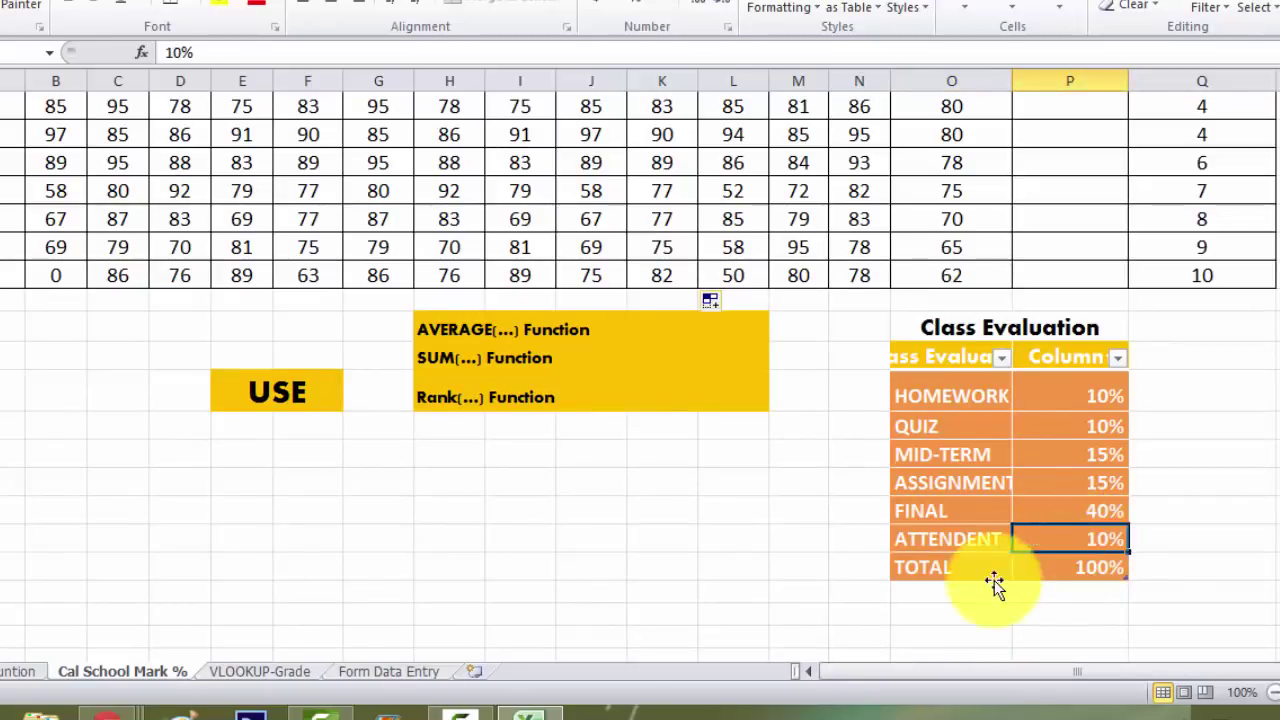
{"action": "scroll", "coordinate": [1087, 573], "scroll_direction": "up", "scroll_amount": 1}
{"action": "scroll", "coordinate": [1087, 573], "scroll_direction": "up", "scroll_amount": 1}
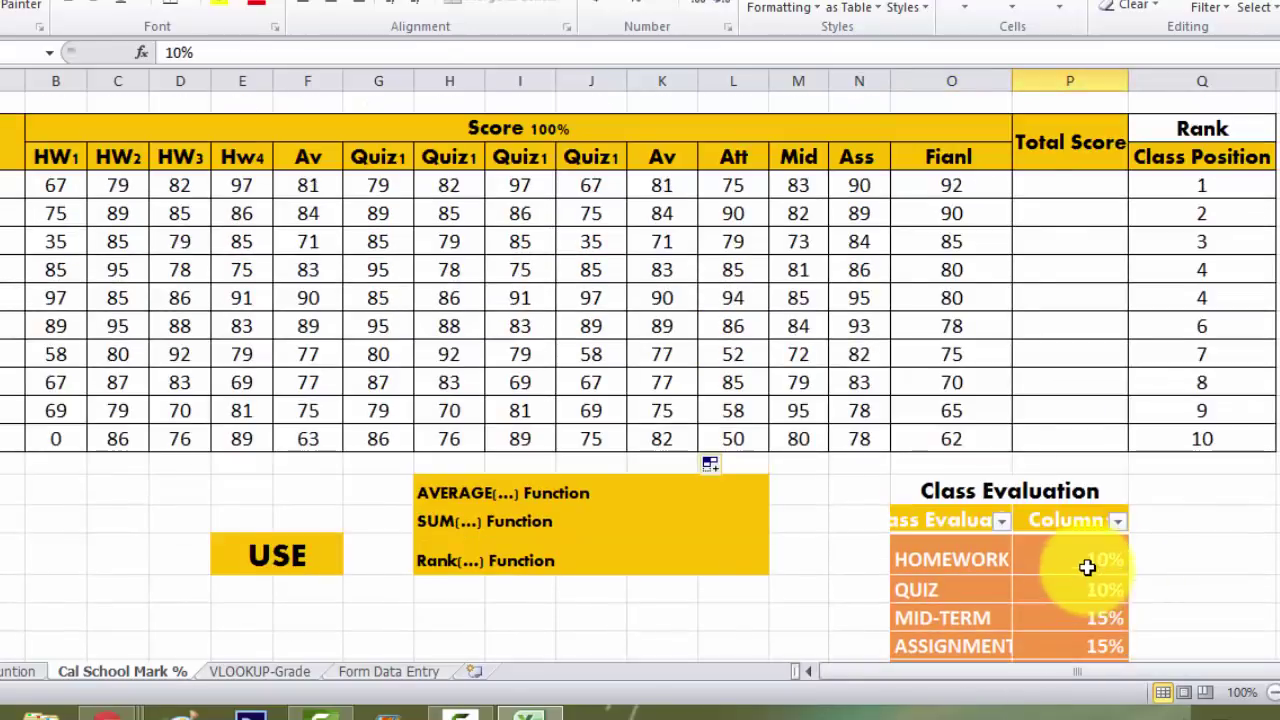
{"action": "left_click", "coordinate": [1067, 187]}
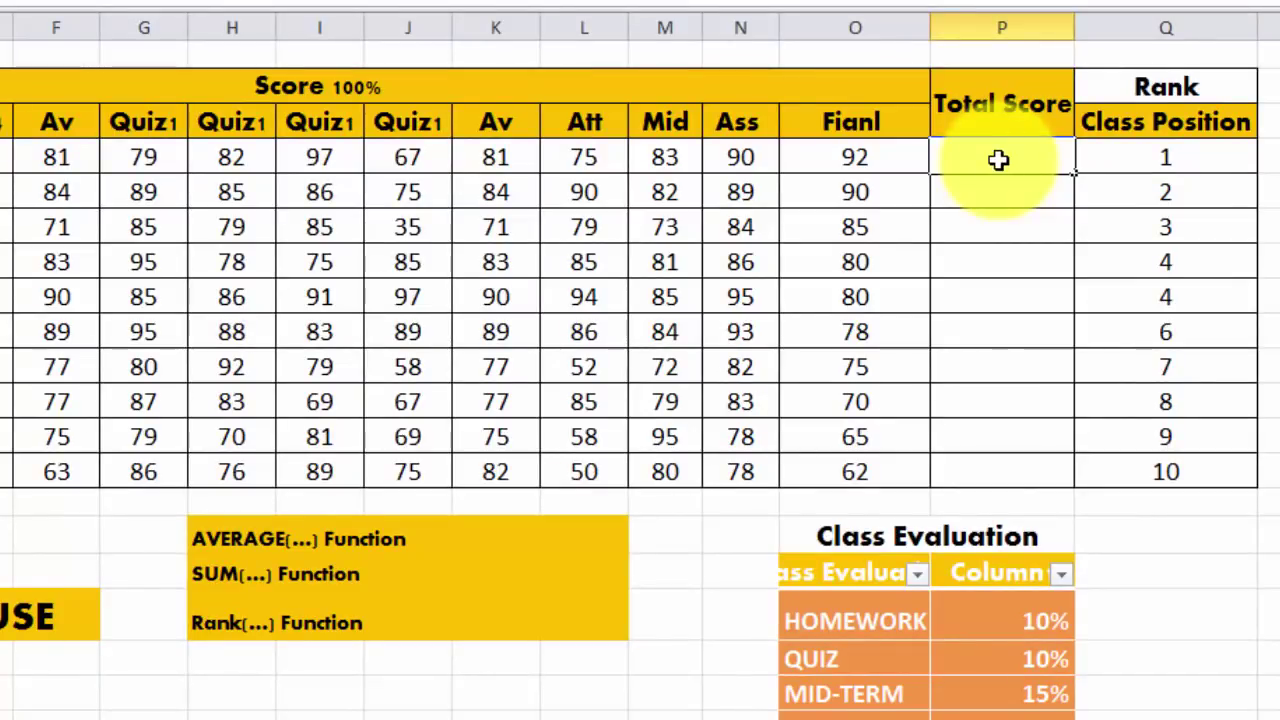
- Start P4's total as =sum((F4*0.1),( weighting the homework average at 10%
{"action": "type", "text": "=su"}
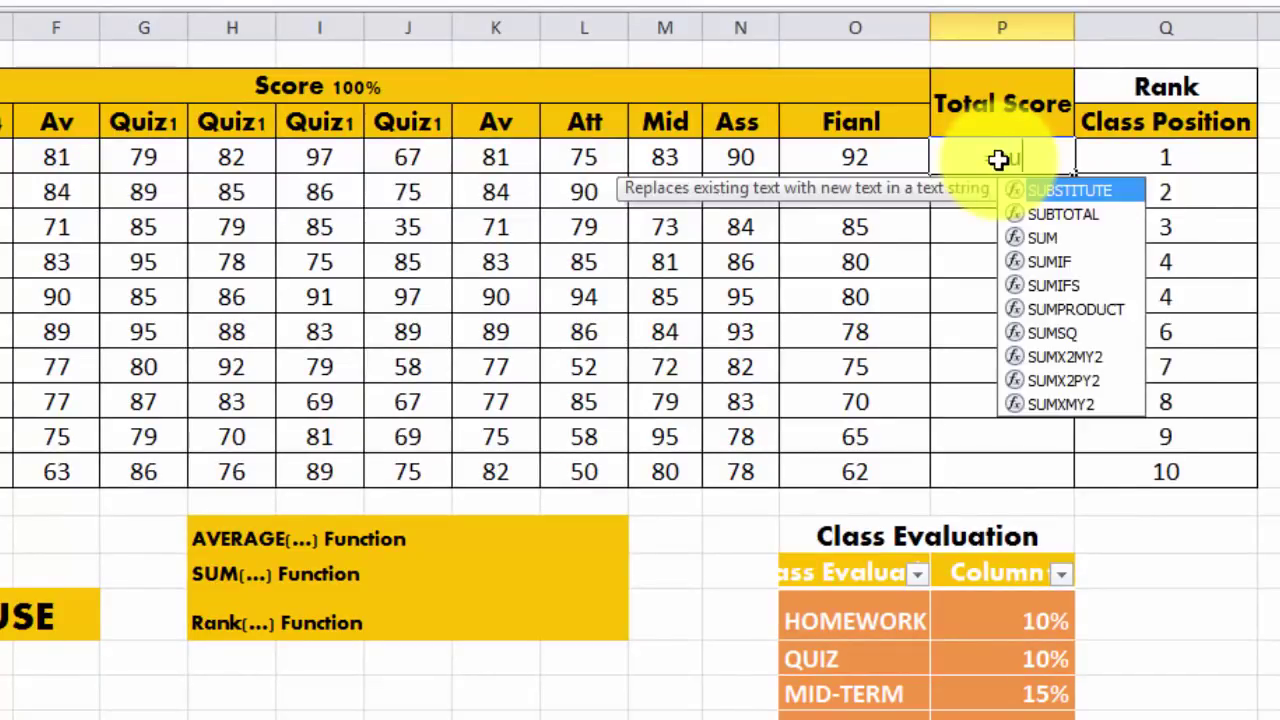
{"action": "type", "text": "m("}
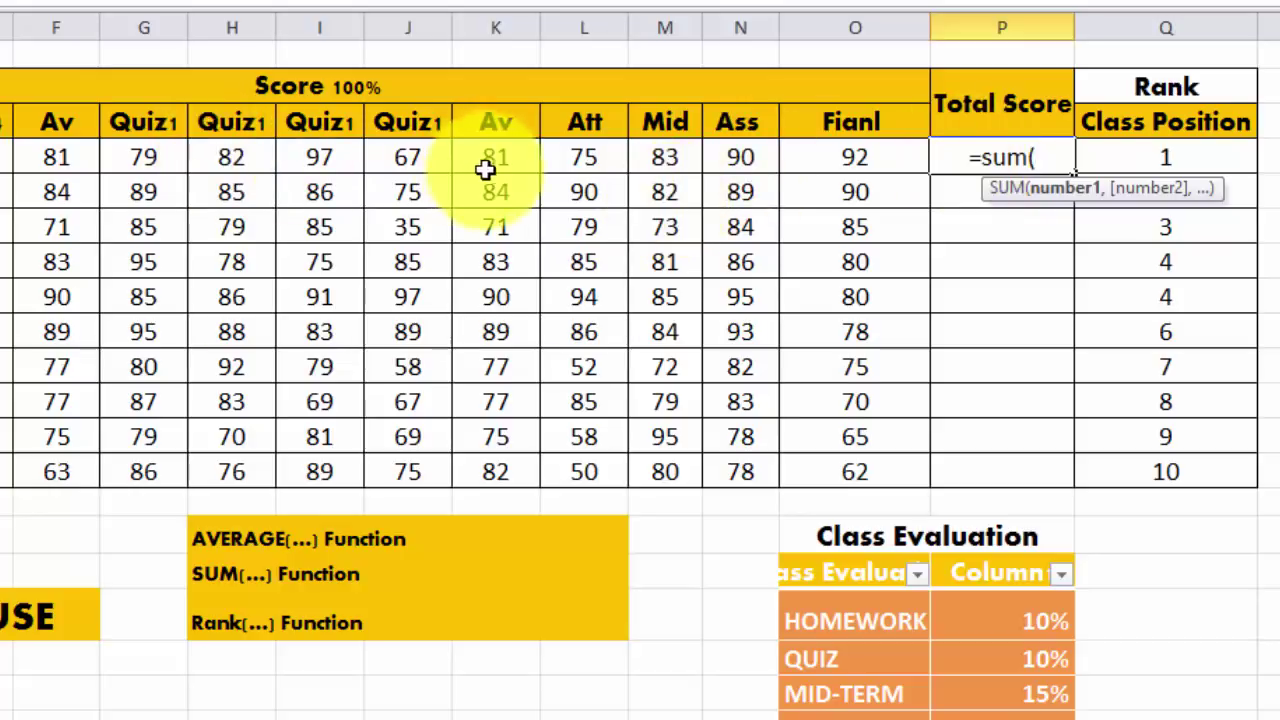
{"action": "left_click", "coordinate": [50, 152]}
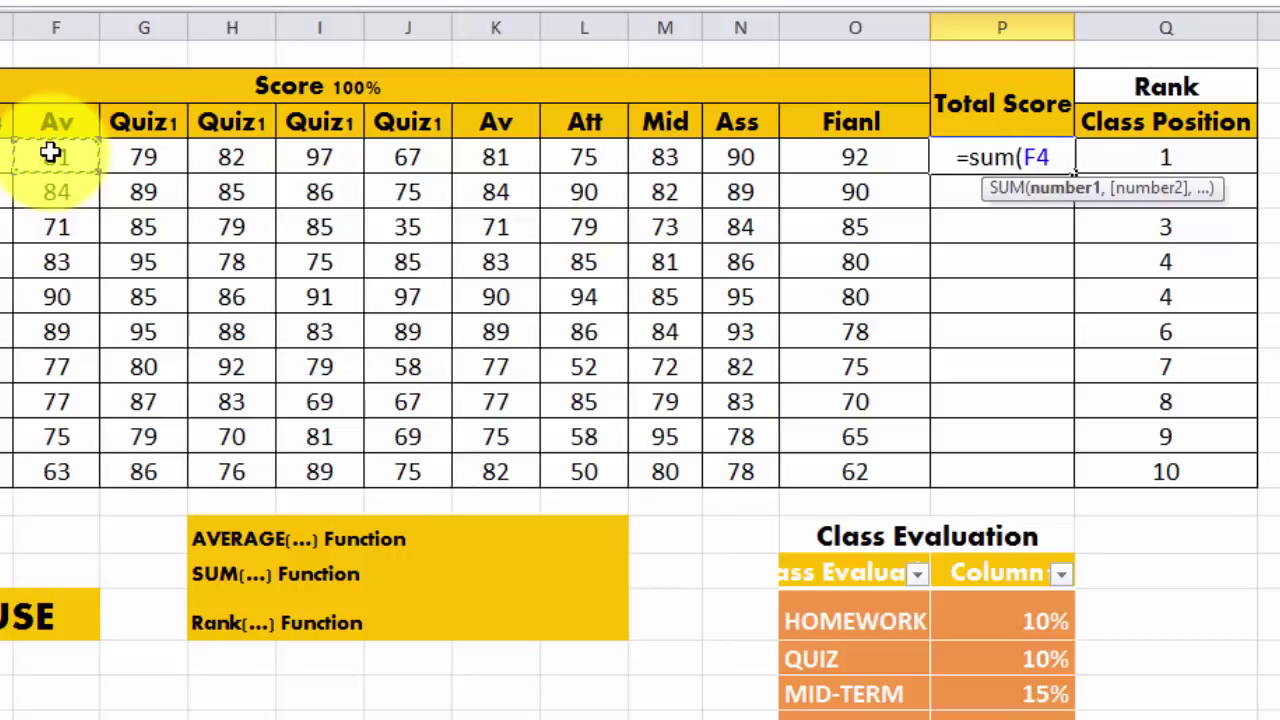
{"action": "key", "text": "BackSpace"}
{"action": "key", "text": "BackSpace"}
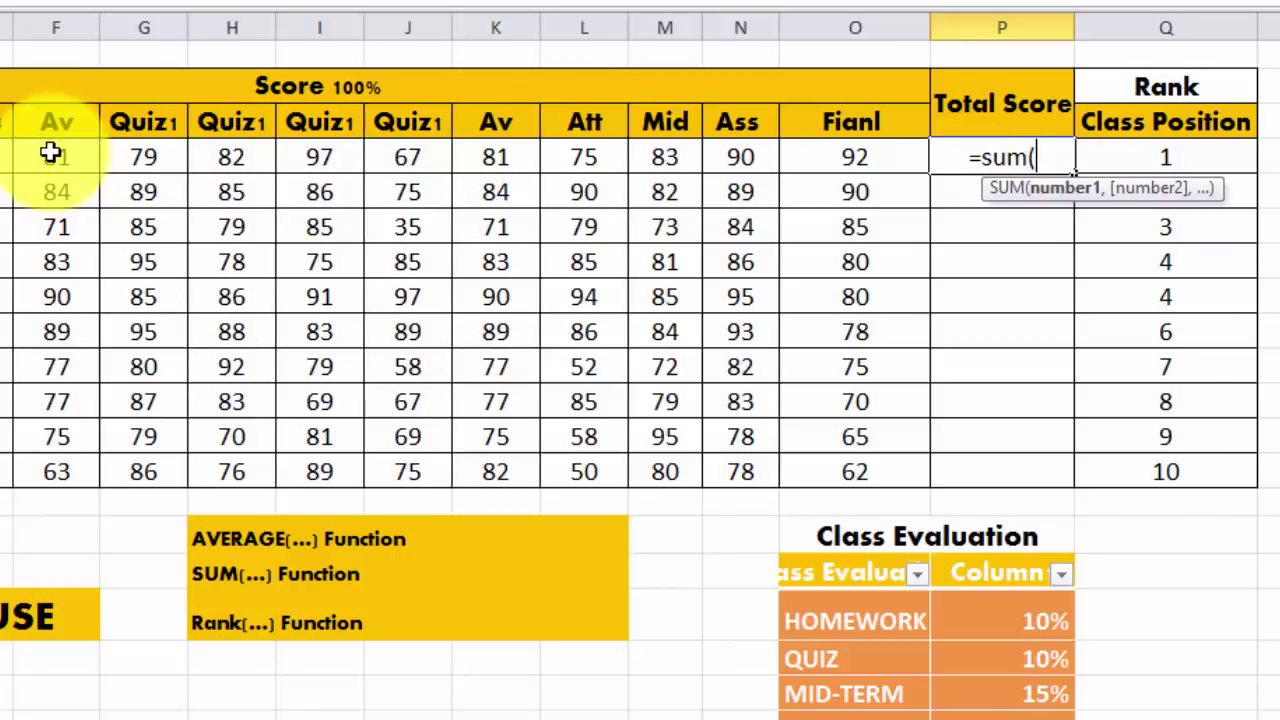
{"action": "type", "text": "("}
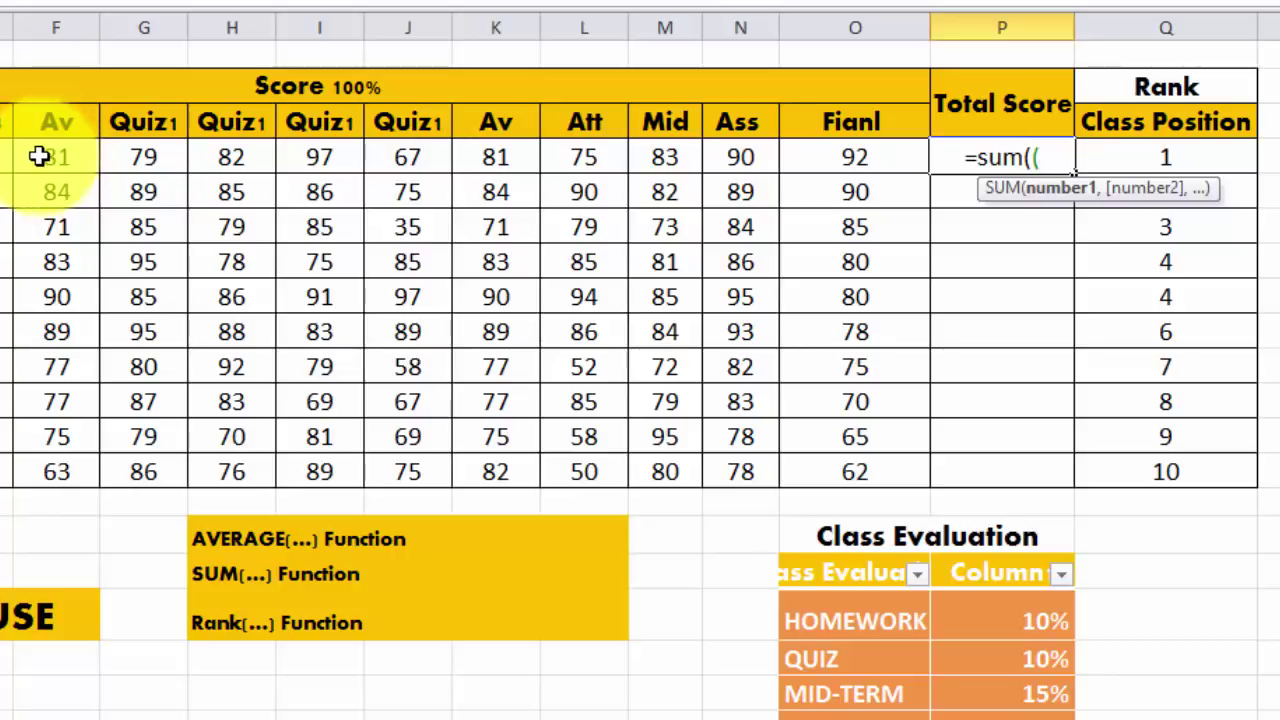
{"action": "left_click", "coordinate": [55, 156]}
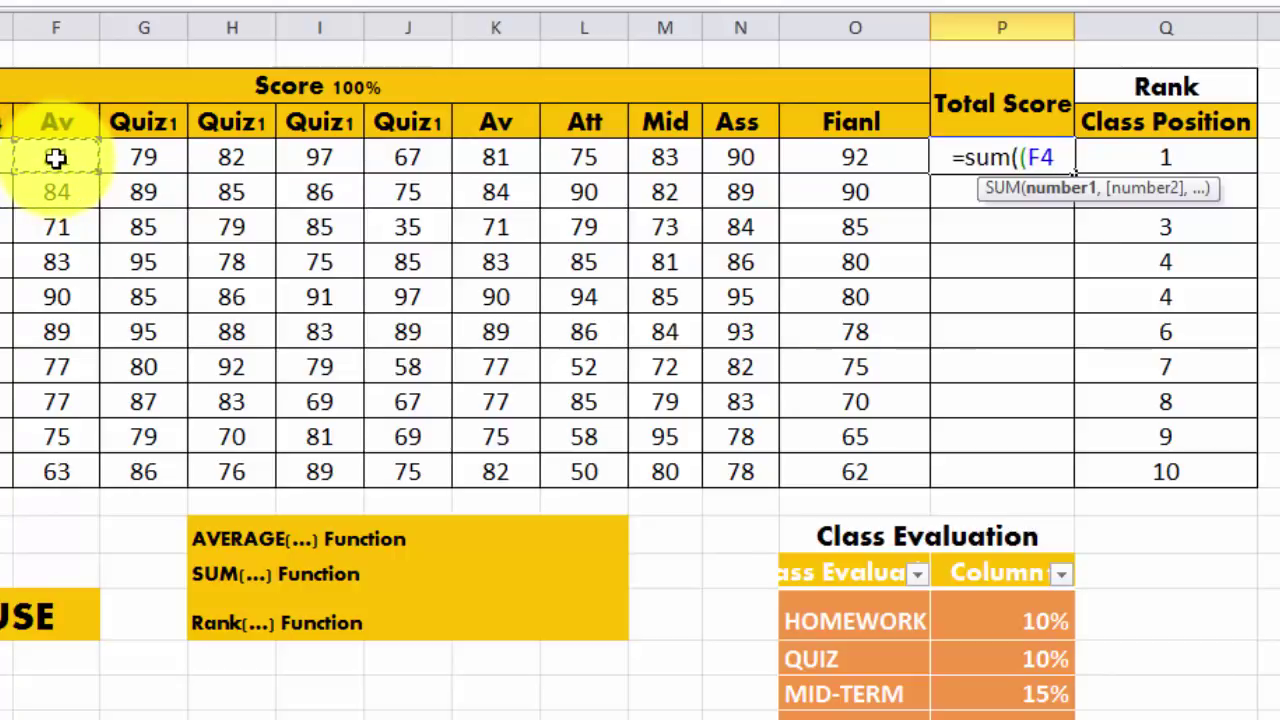
{"action": "type", "text": "*"}
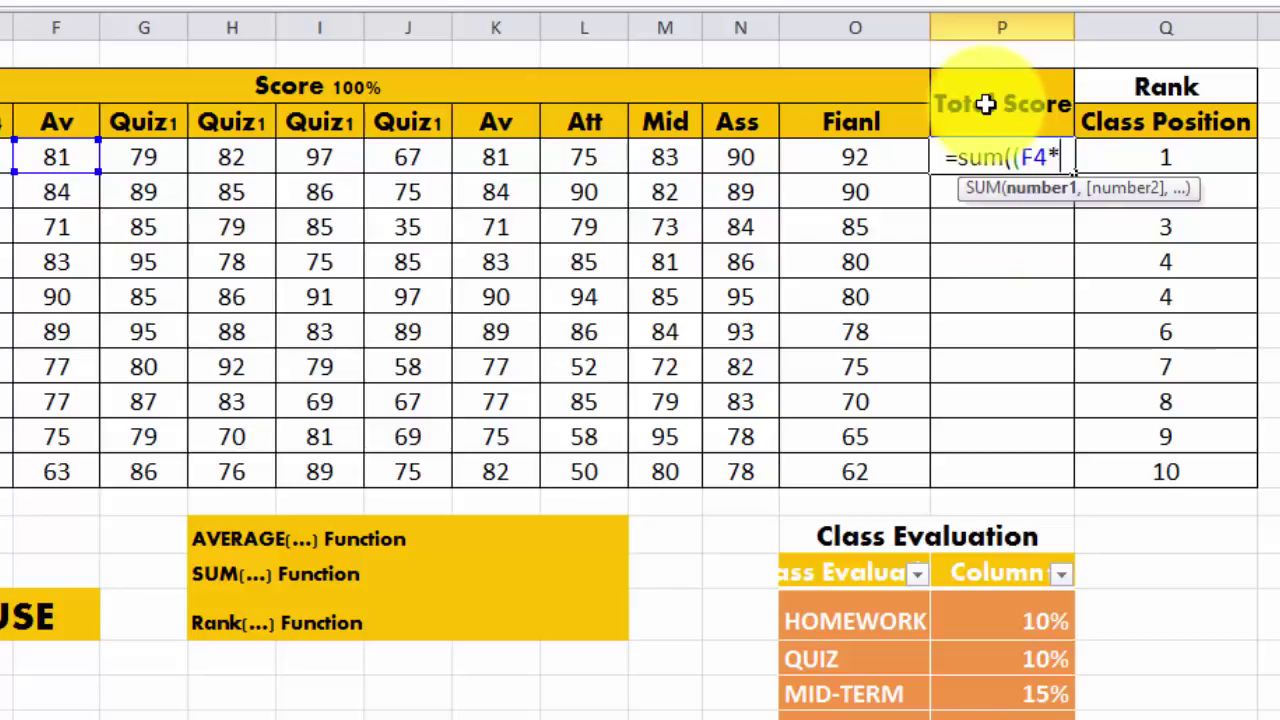
{"action": "type", "text": "0."}
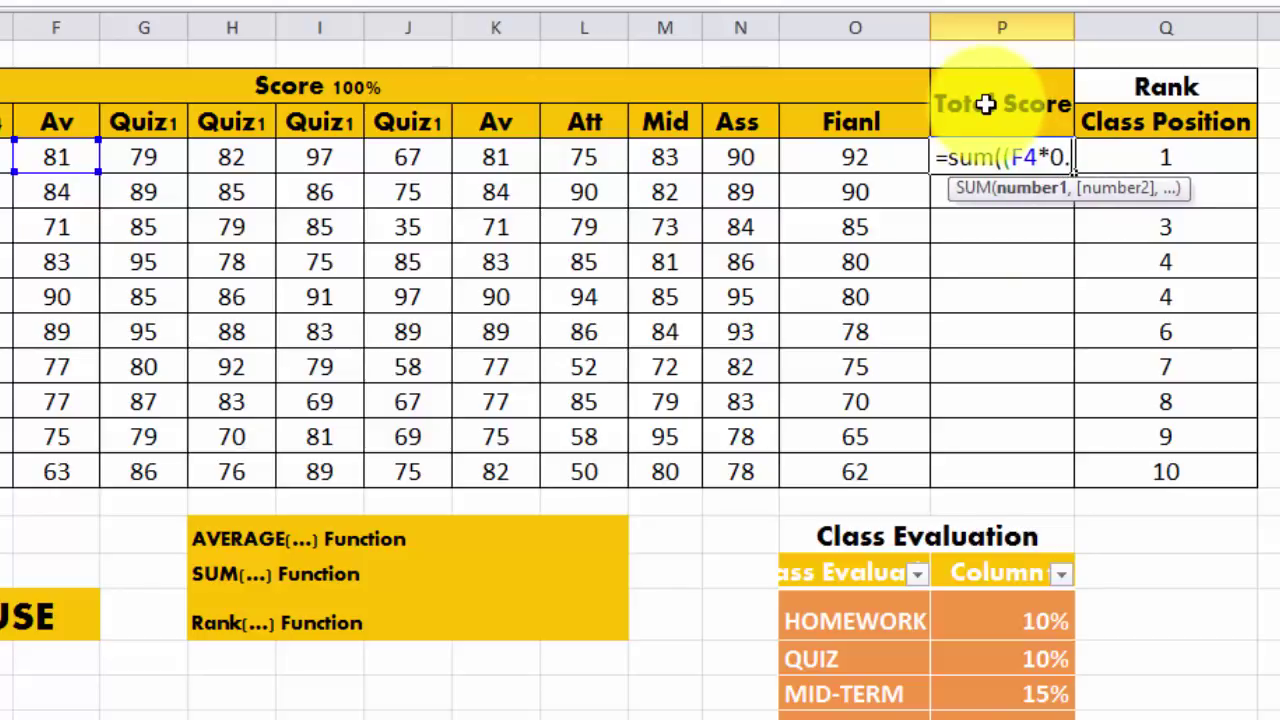
{"action": "type", "text": "1)"}
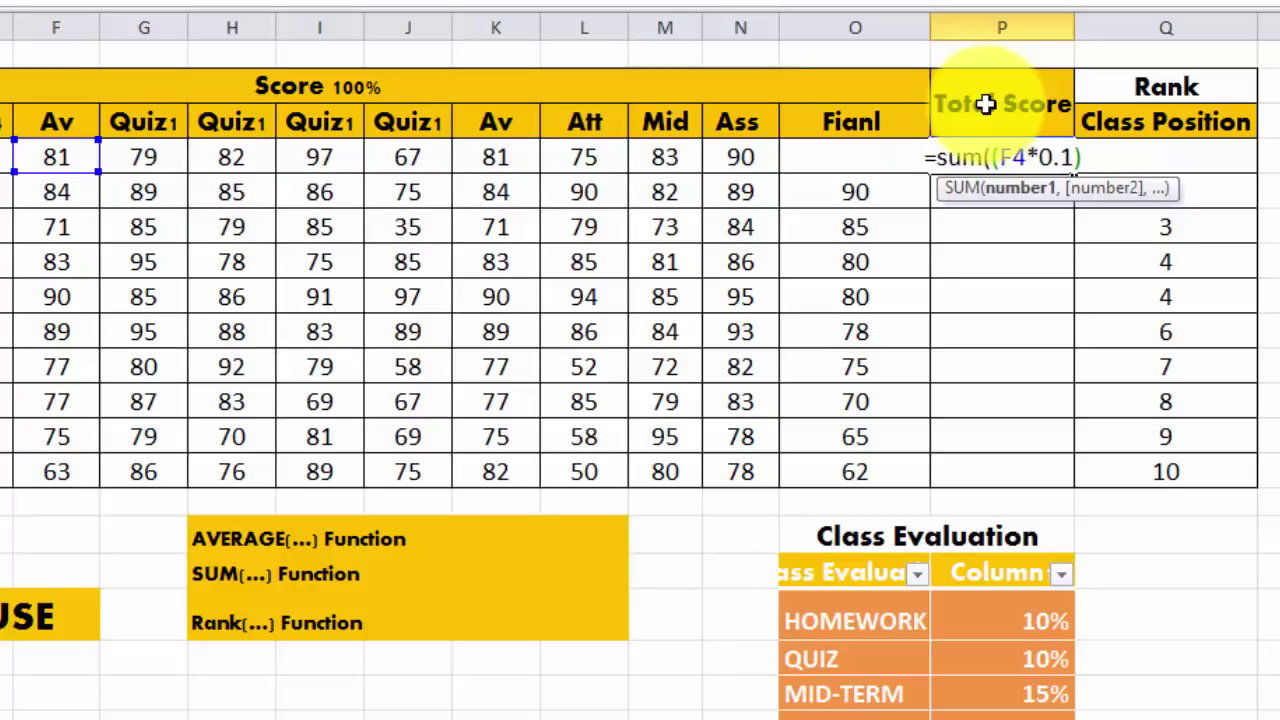
{"action": "type", "text": ",("}
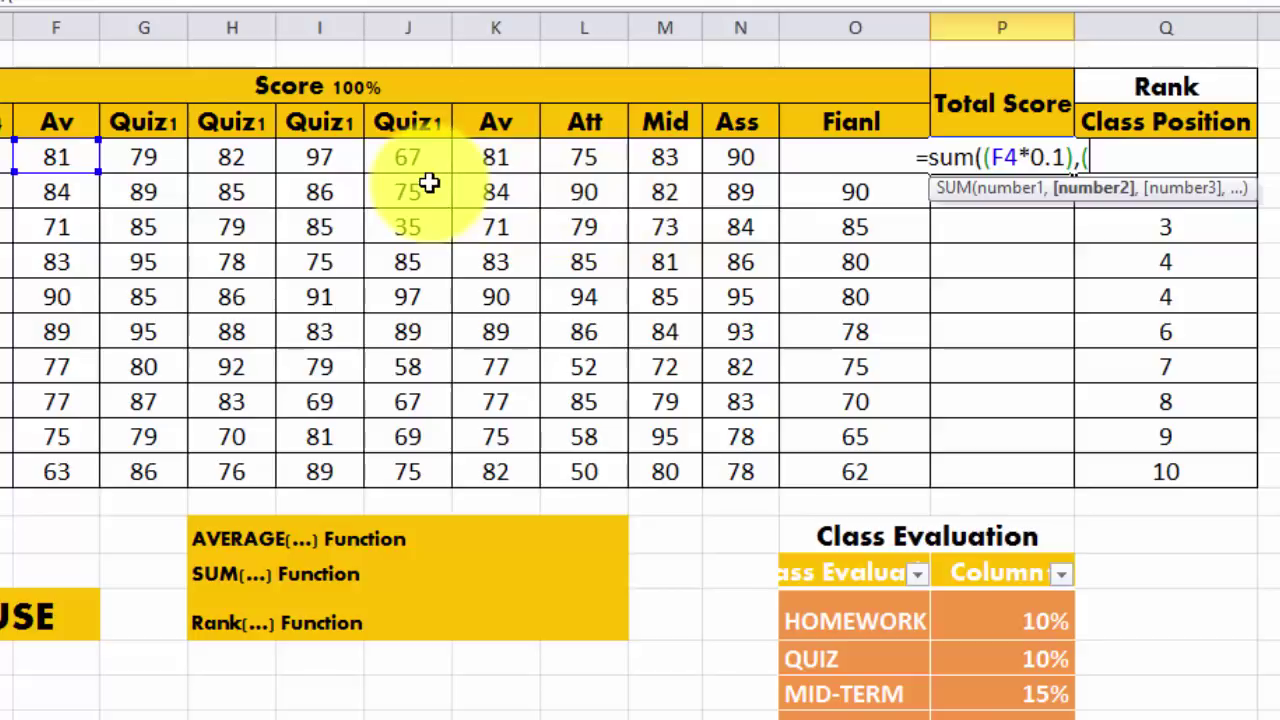
- Add the (K4*0.1), (L4*0.1) and (M4*0.15) terms to the total formula
{"action": "left_click", "coordinate": [500, 158]}
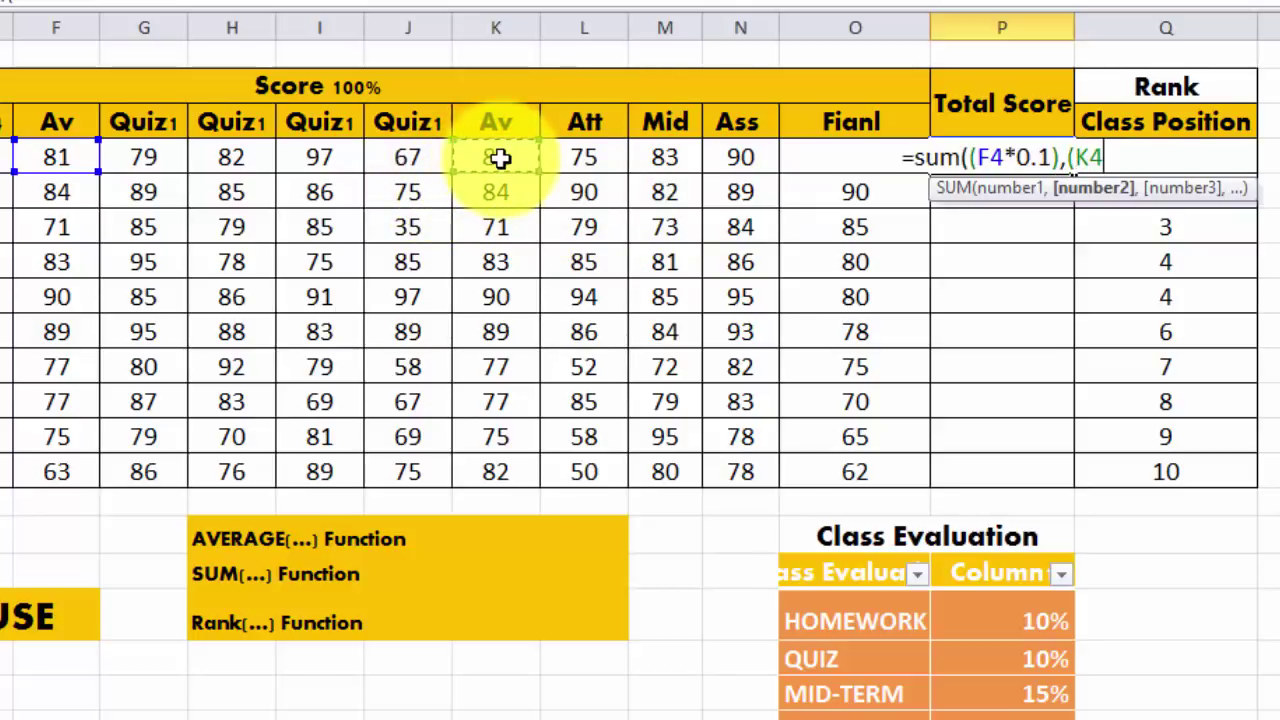
{"action": "type", "text": "*"}
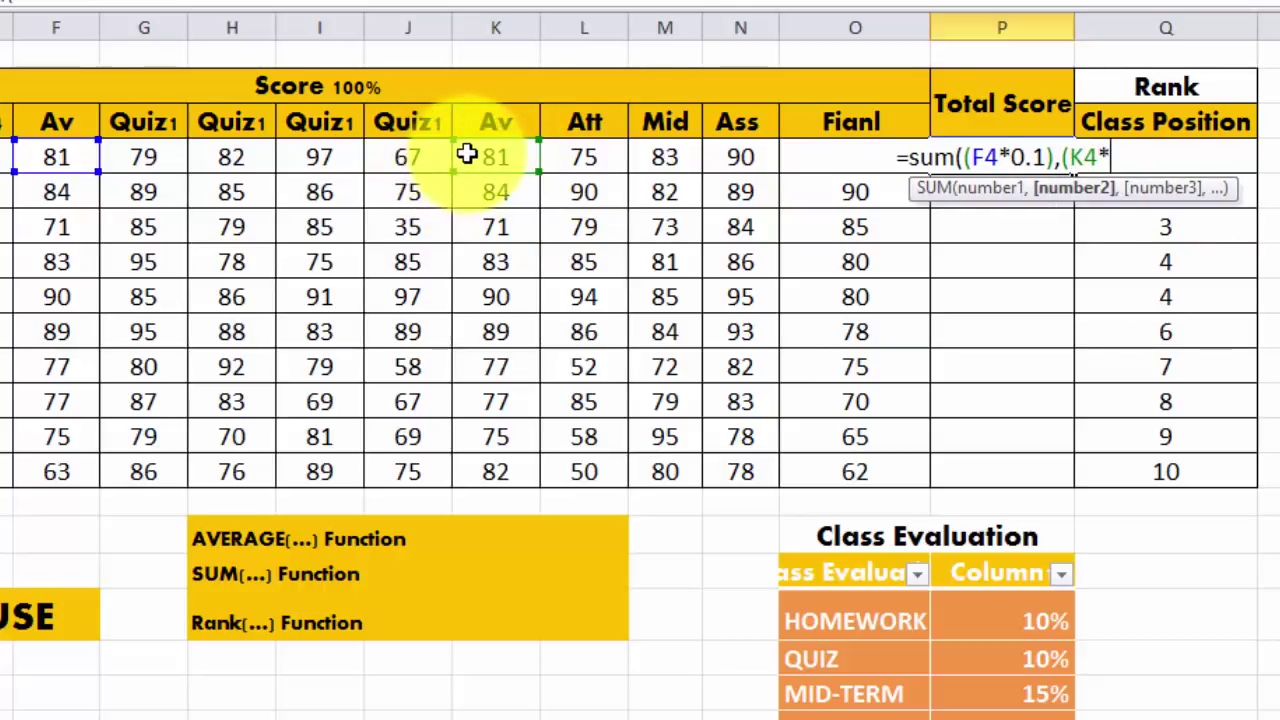
{"action": "type", "text": "0.1)"}
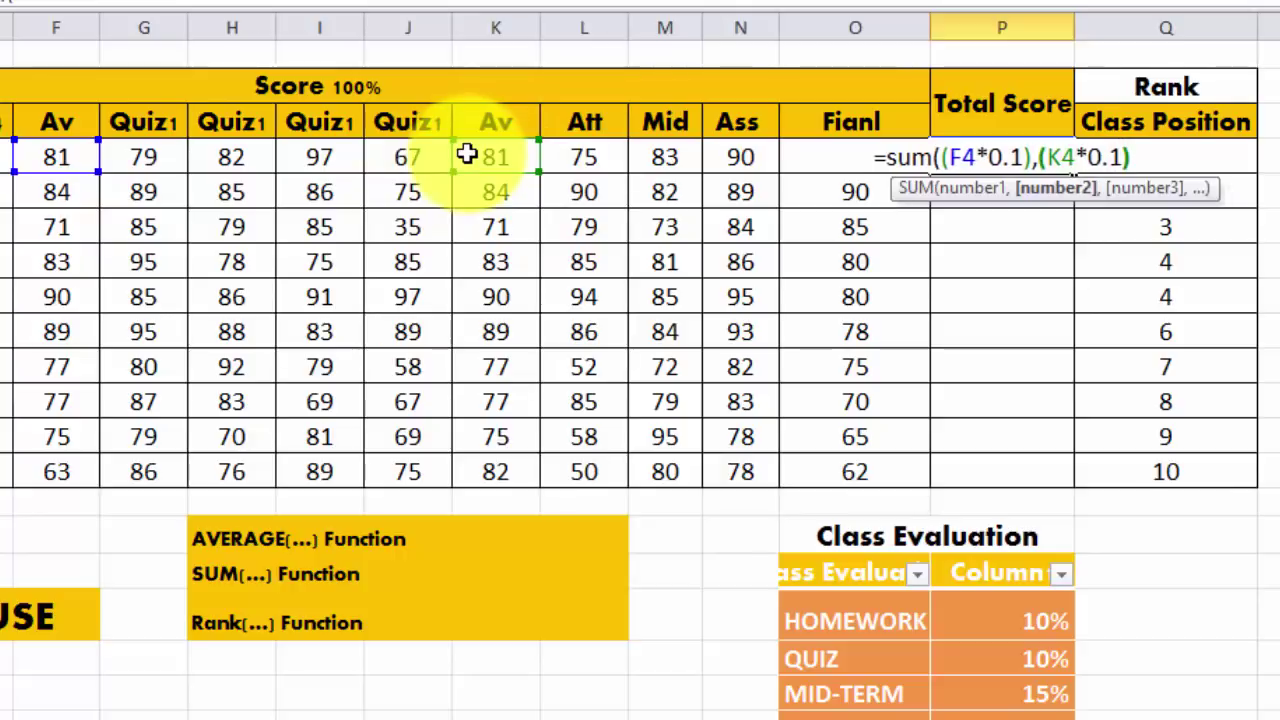
{"action": "type", "text": ","}
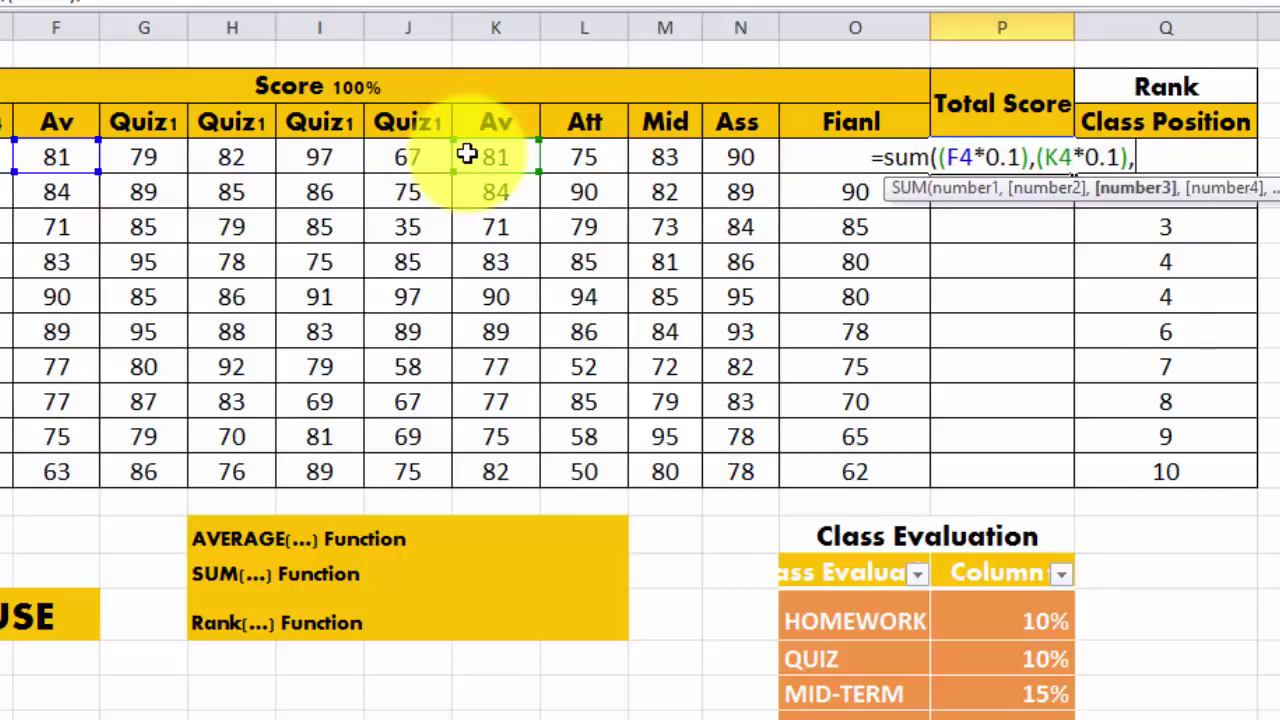
{"action": "type", "text": "("}
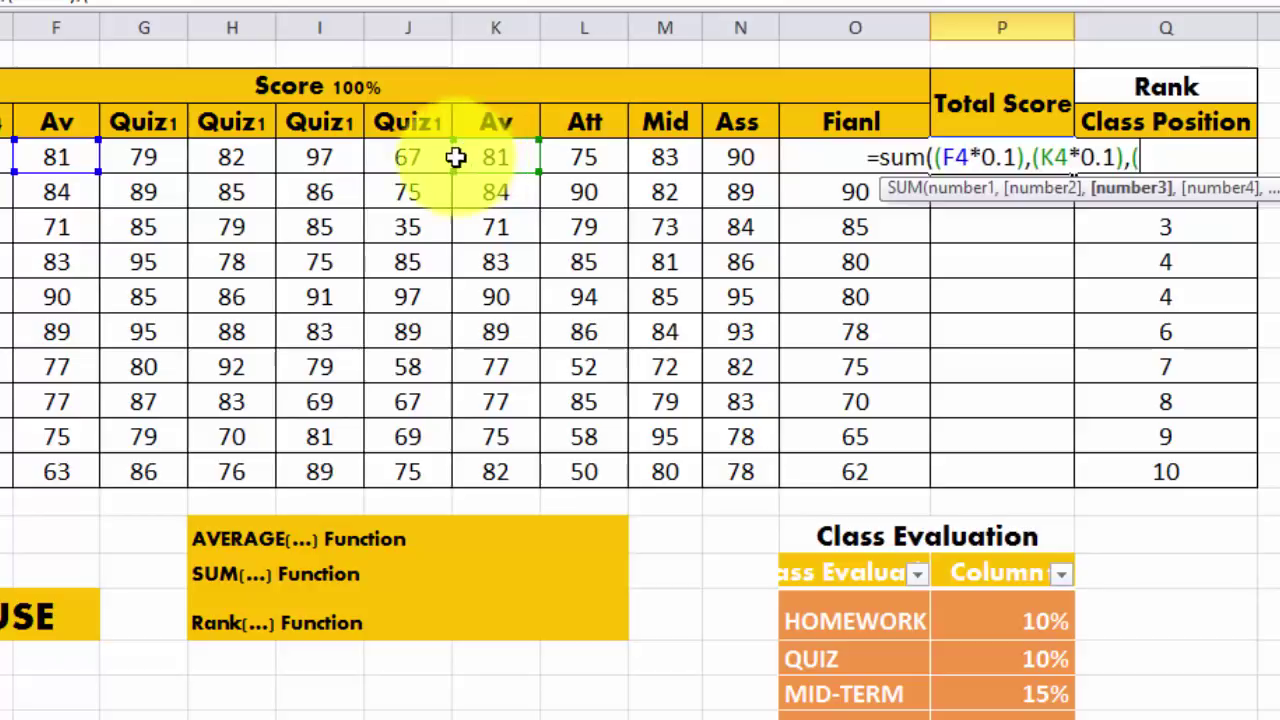
{"action": "left_click", "coordinate": [570, 151]}
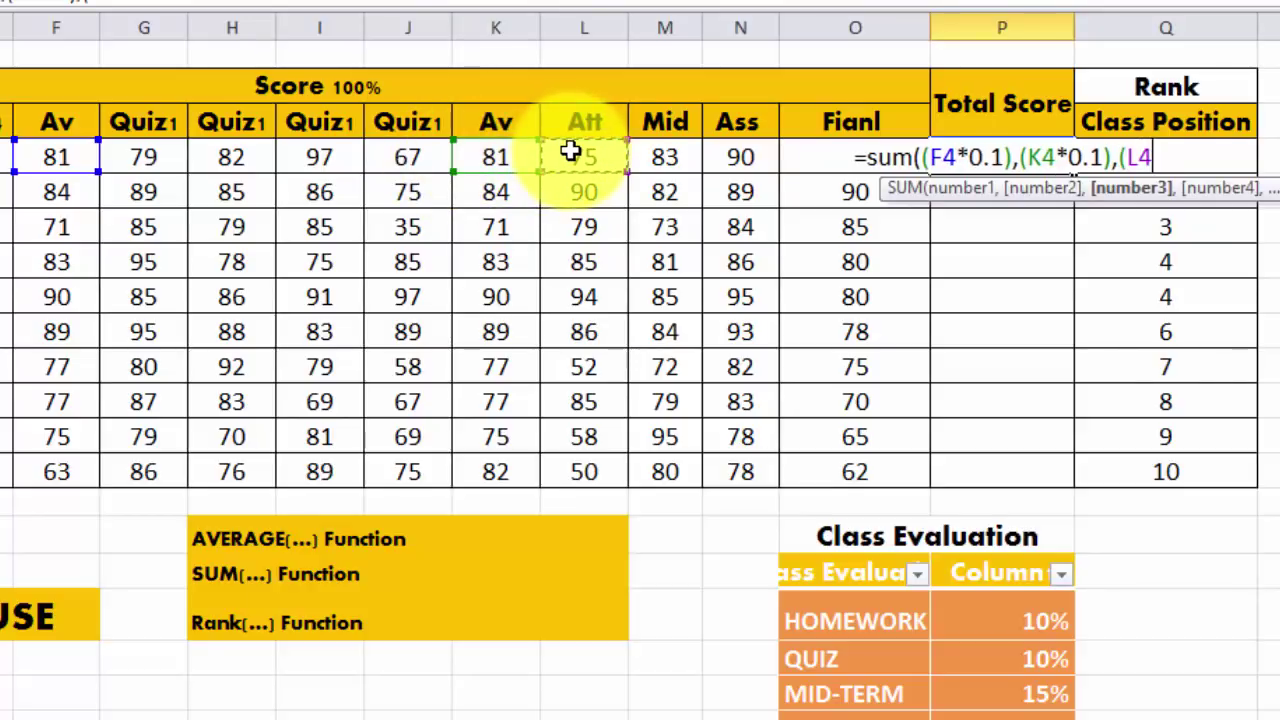
{"action": "type", "text": "*0"}
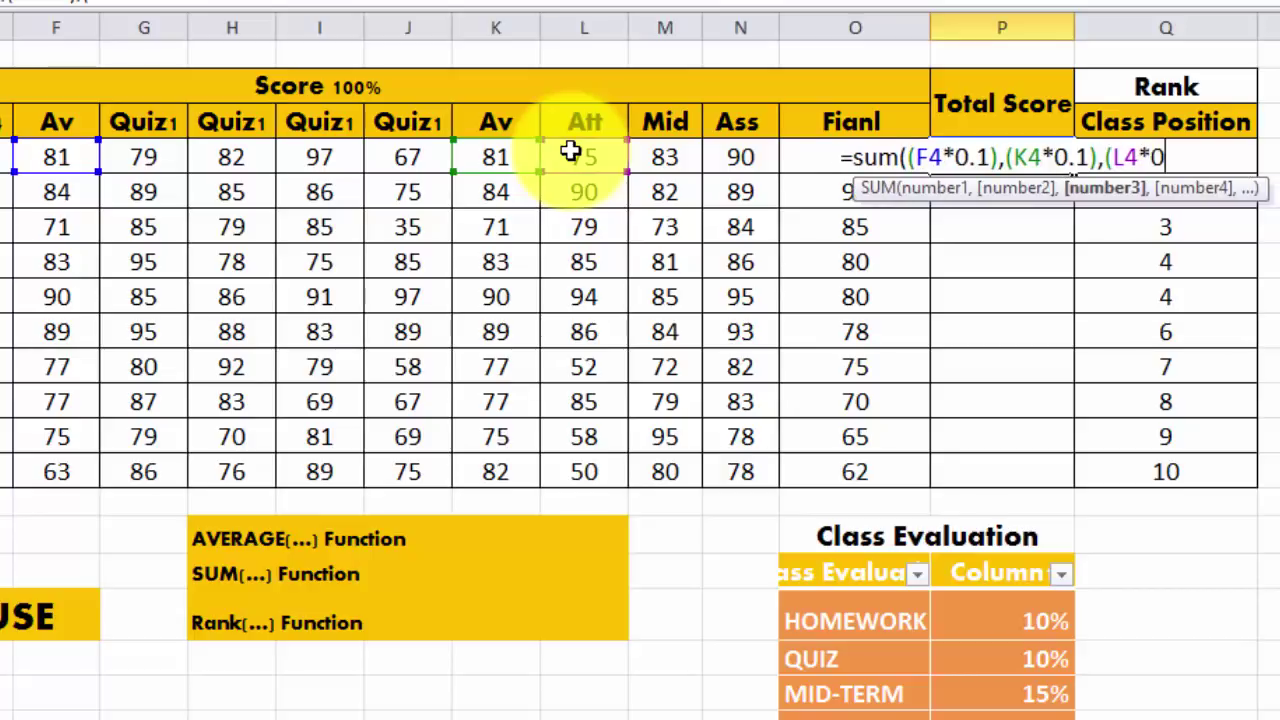
{"action": "type", "text": ".1)"}
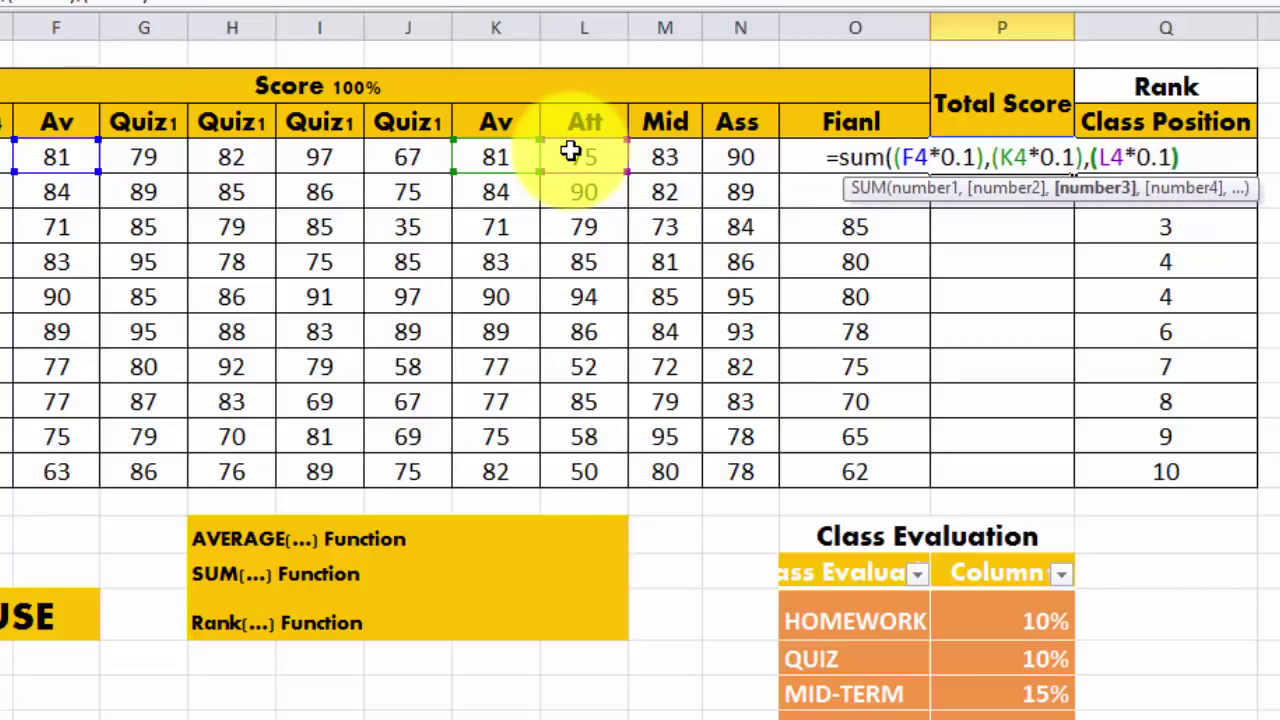
{"action": "type", "text": ",("}
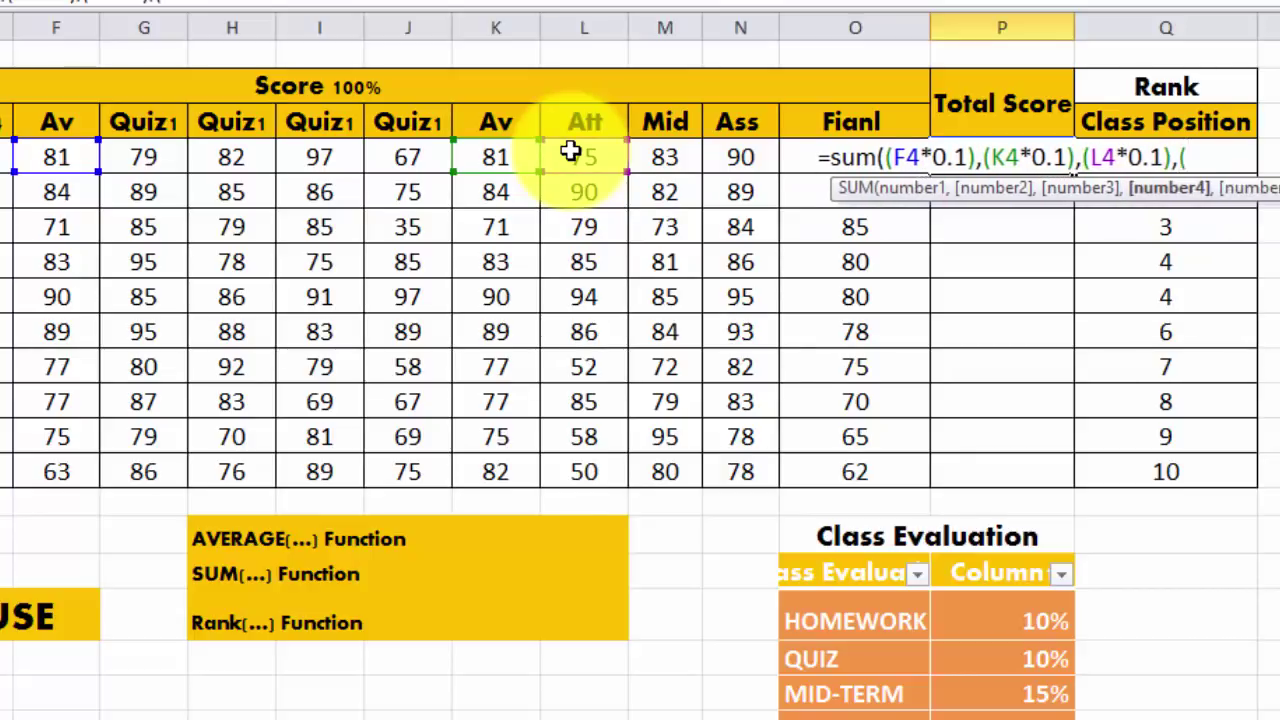
{"action": "left_click", "coordinate": [662, 161]}
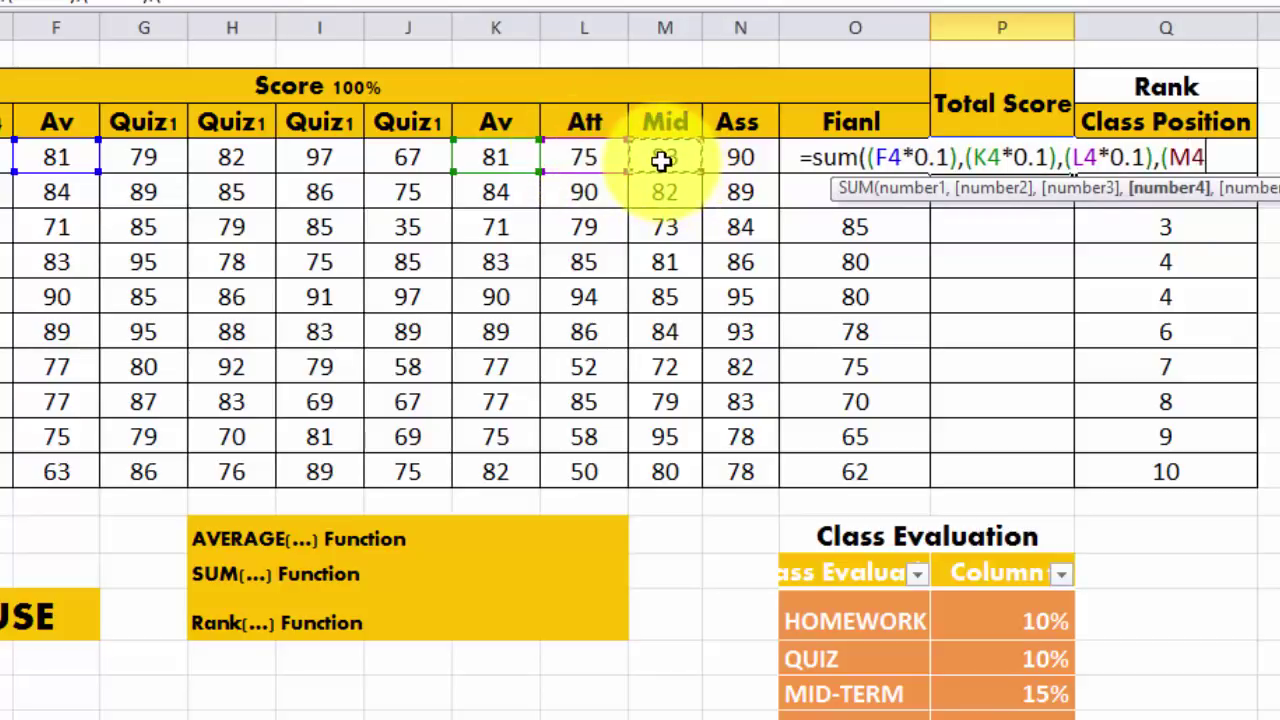
{"action": "type", "text": "*"}
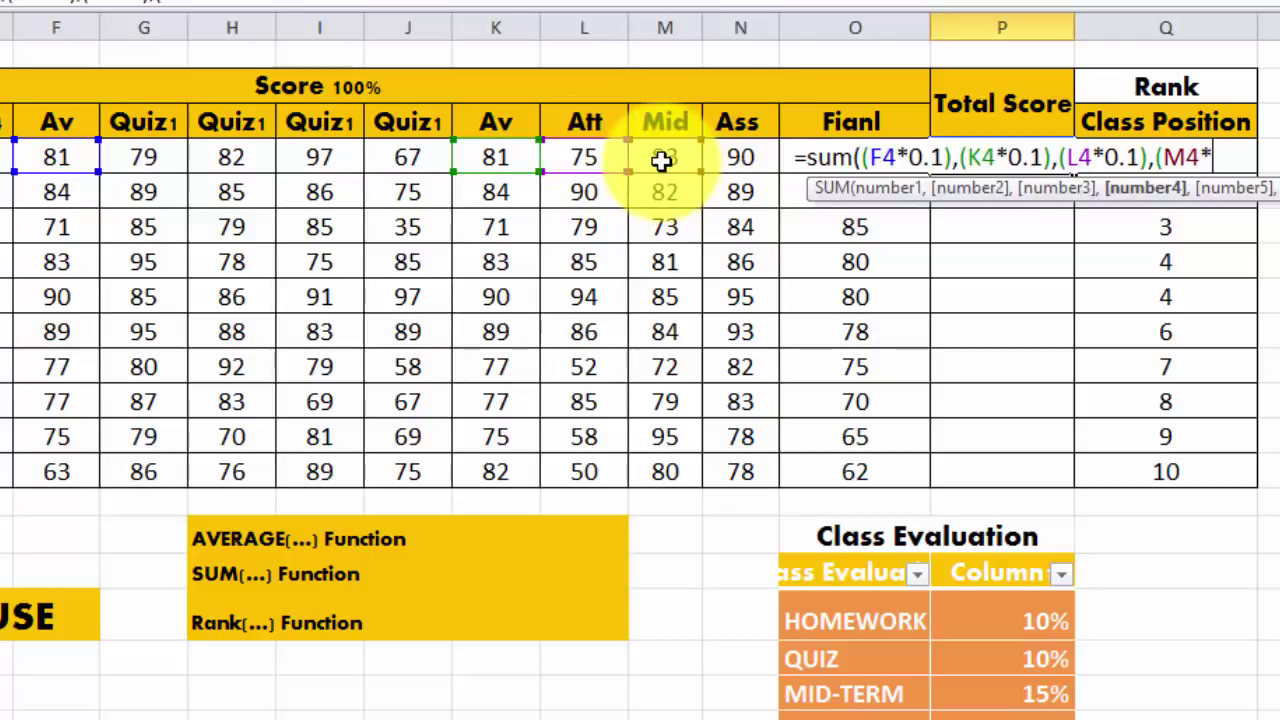
{"action": "type", "text": "0.15"}
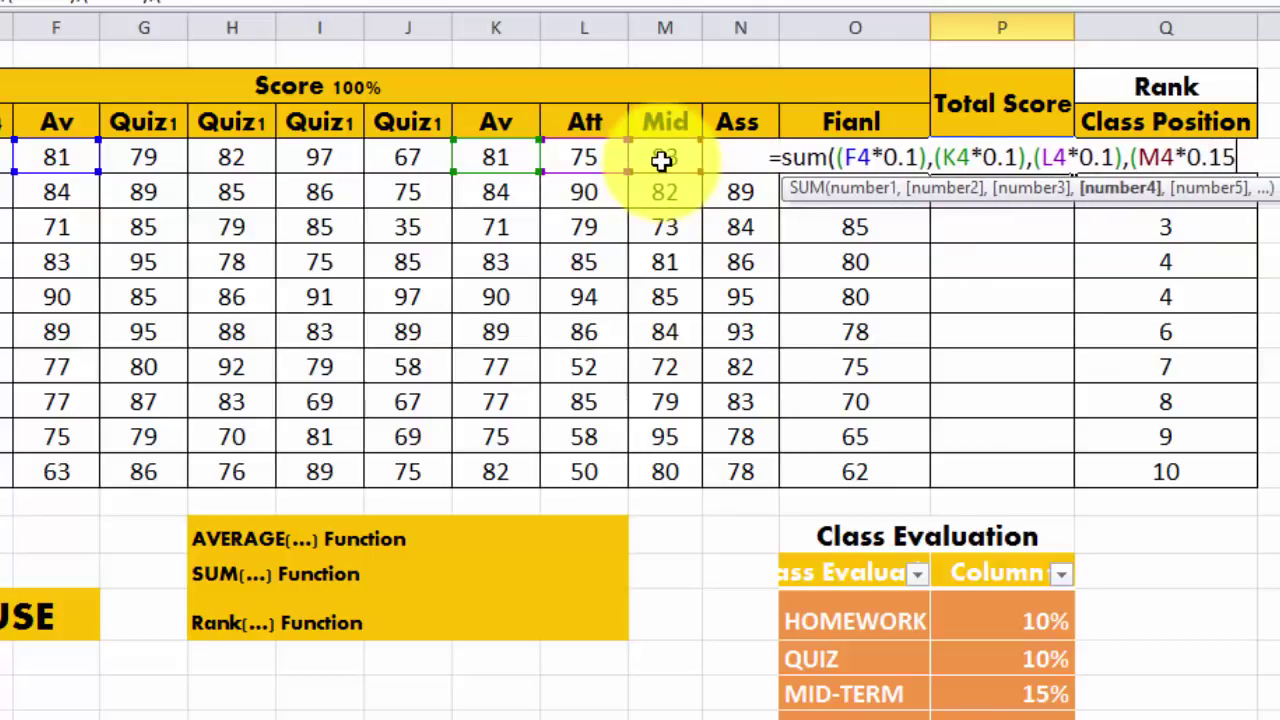
{"action": "type", "text": ")"}
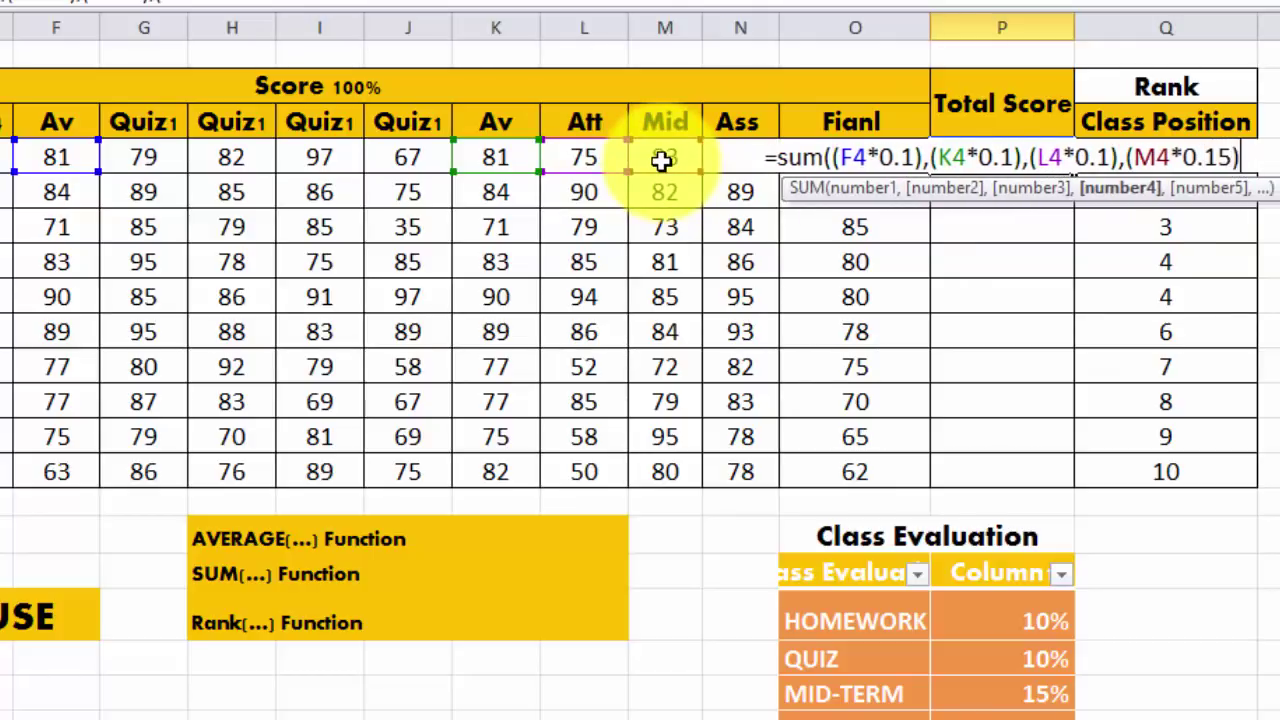
{"action": "type", "text": ",("}
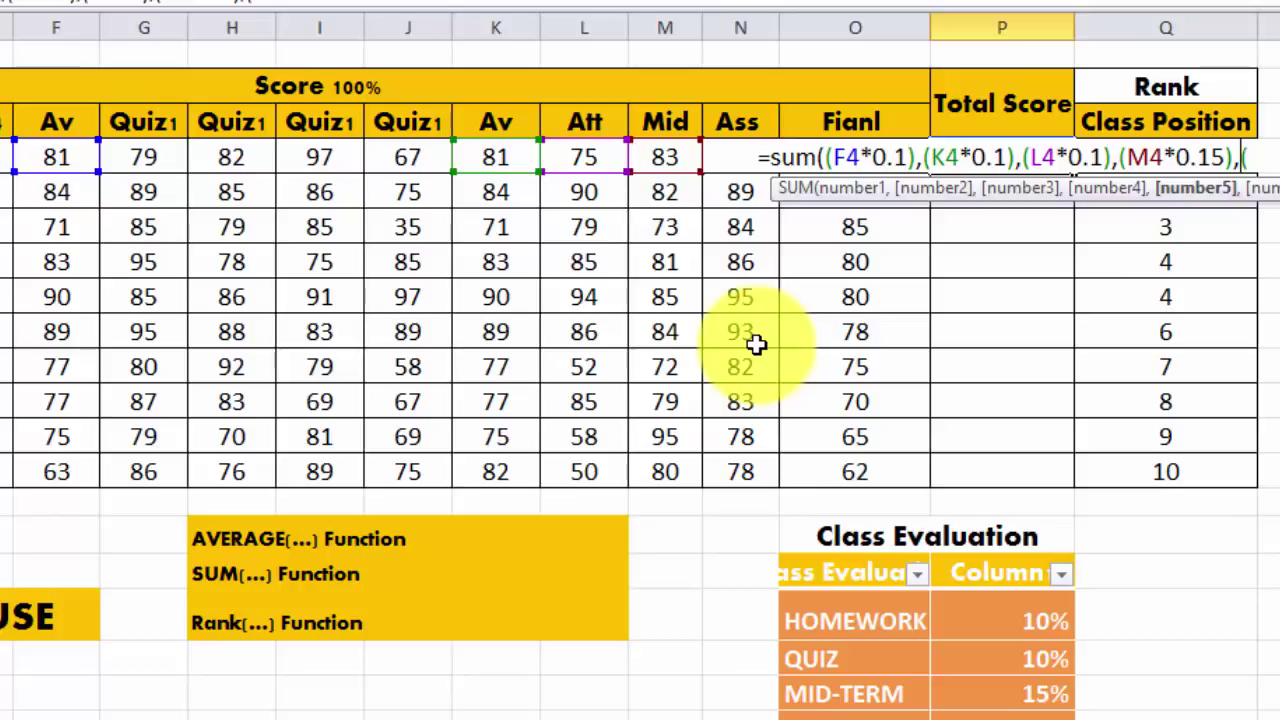
- Add the Ass term (N4*0.15), correcting the reference from N5 to N4
{"action": "key", "text": "Left"}
{"action": "key", "text": "Left"}
{"action": "key", "text": "Left"}
{"action": "key", "text": "Left"}
{"action": "key", "text": "Left"}
{"action": "key", "text": "Left"}
{"action": "key", "text": "Left"}
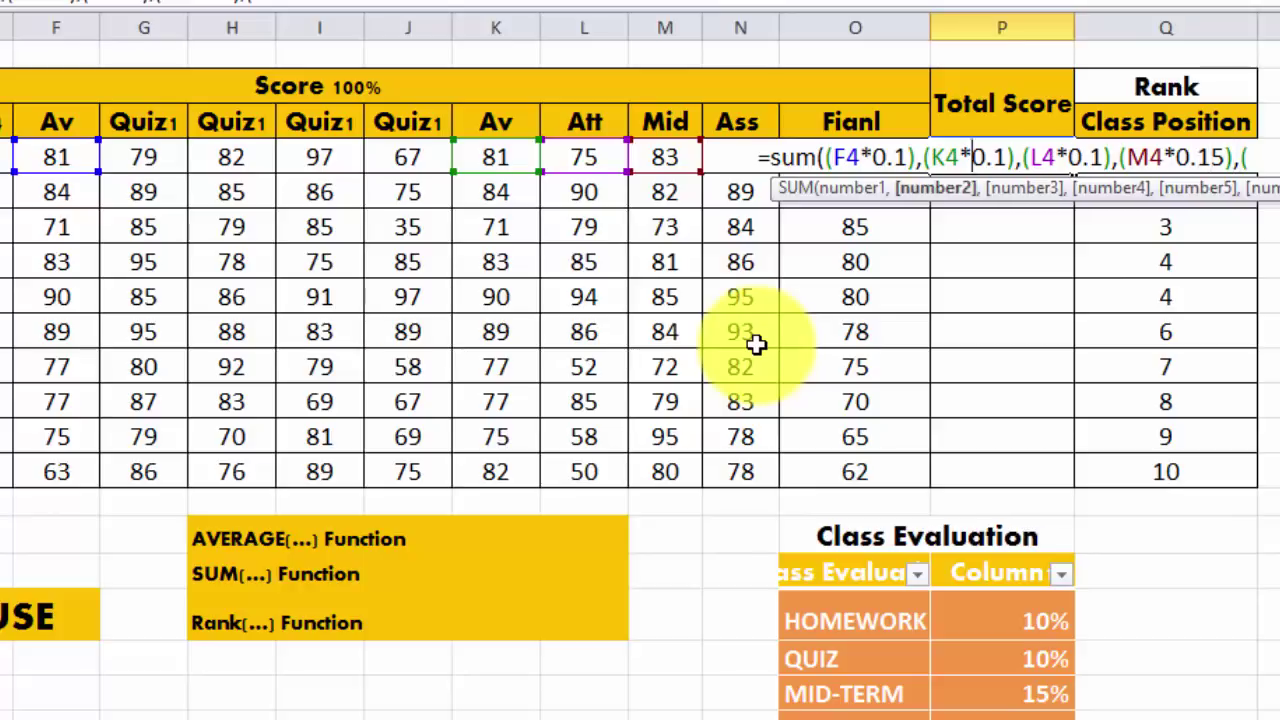
{"action": "key", "text": "Left"}
{"action": "key", "text": "Left"}
{"action": "key", "text": "Left"}
{"action": "key", "text": "Left"}
{"action": "key", "text": "Left"}
{"action": "key", "text": "Left"}
{"action": "key", "text": "Left"}
{"action": "key", "text": "Left"}
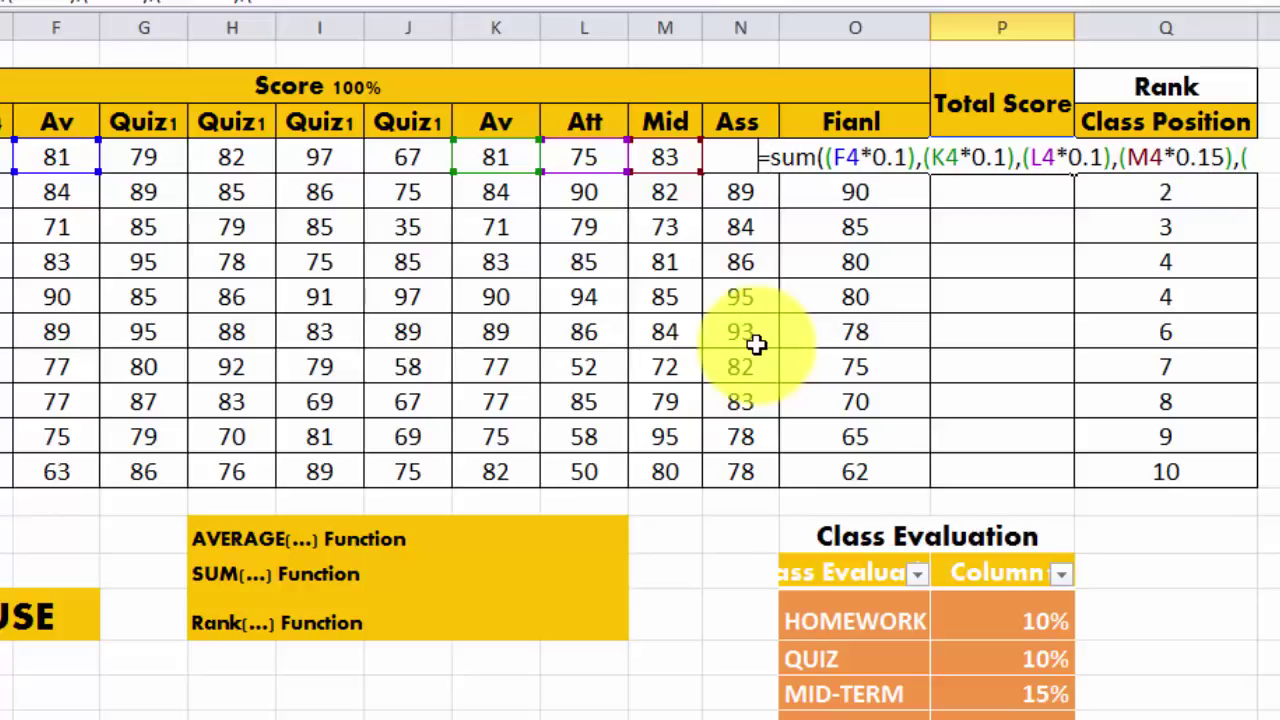
{"action": "key", "text": "End"}
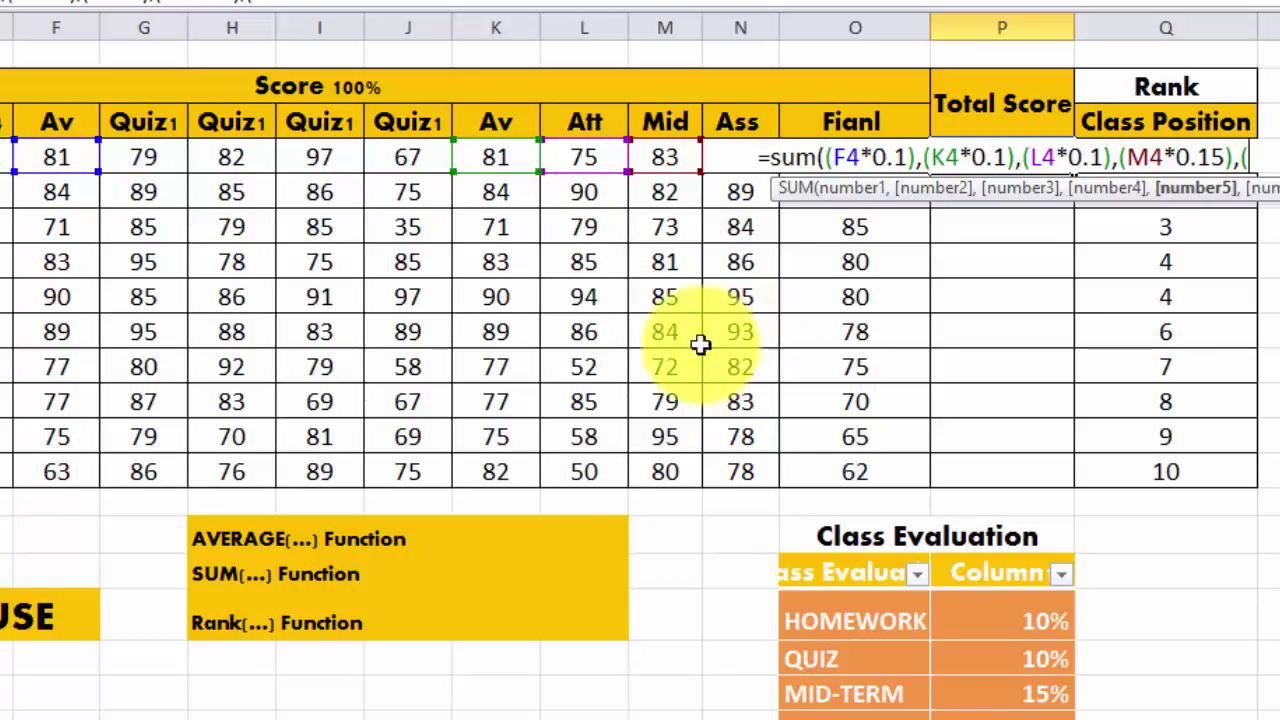
{"action": "left_click", "coordinate": [743, 194]}
{"action": "key", "text": "Up"}
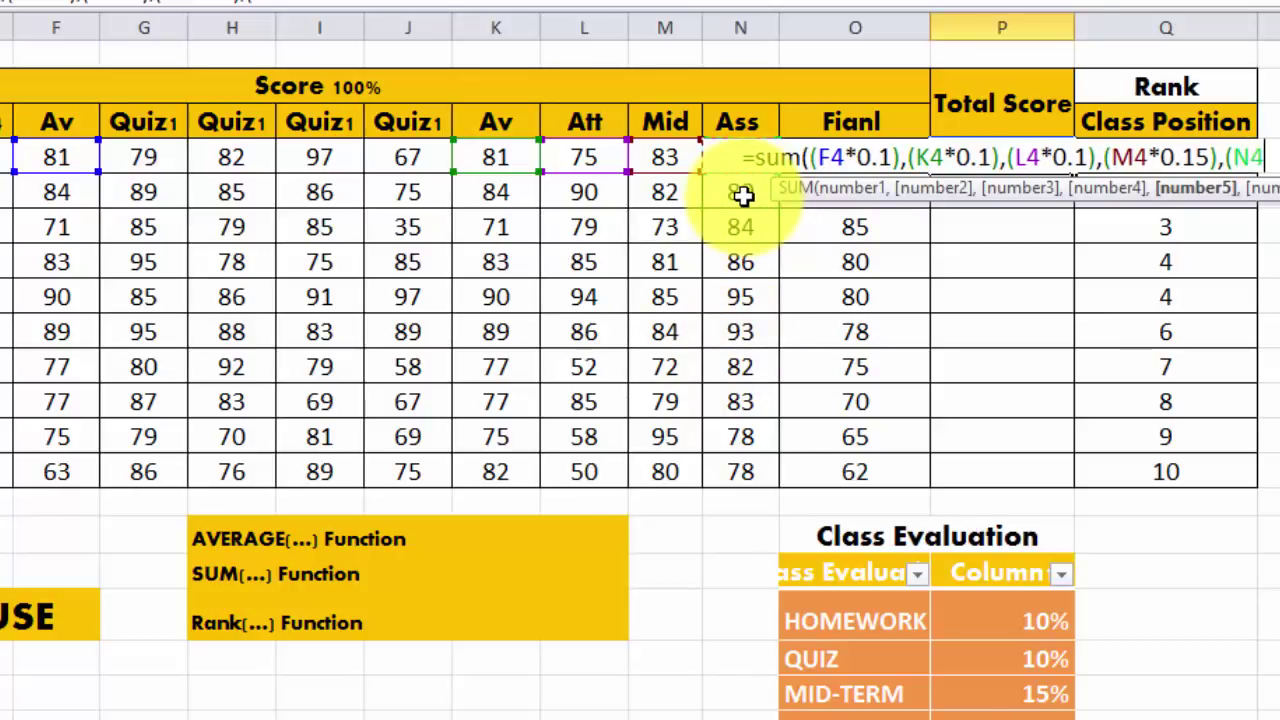
{"action": "type", "text": "*"}
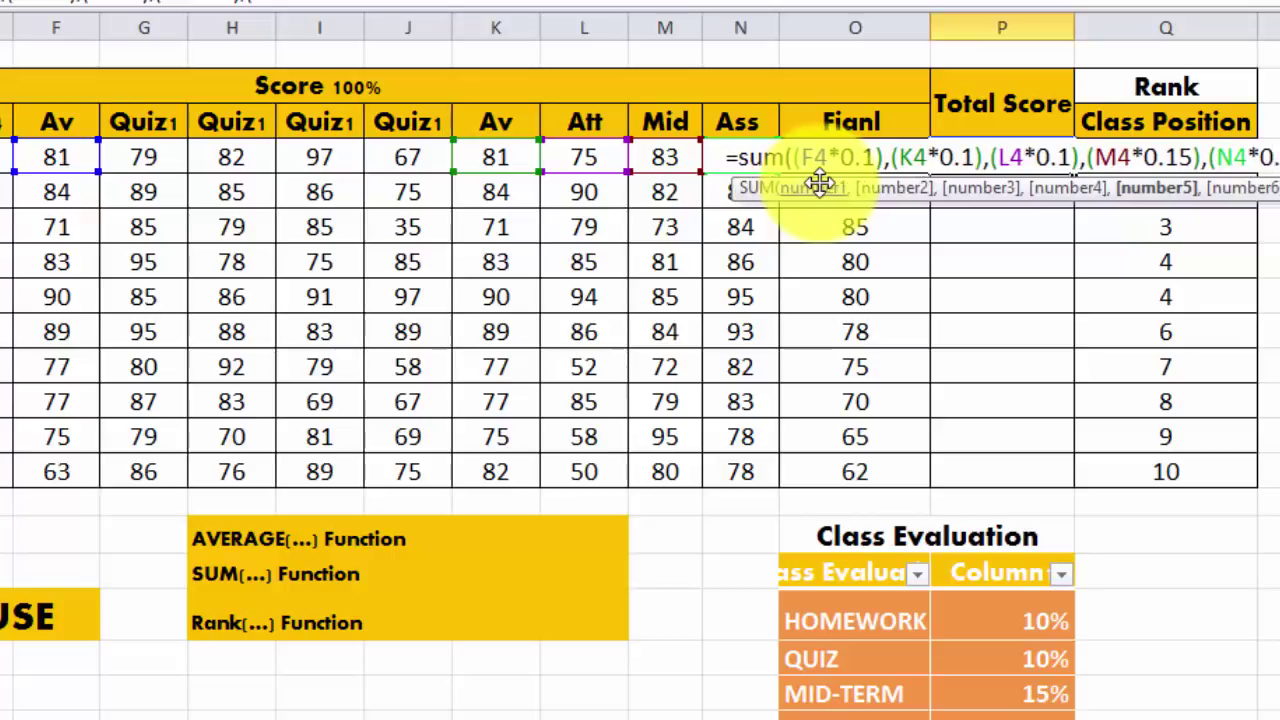
{"action": "type", "text": "0.1"}
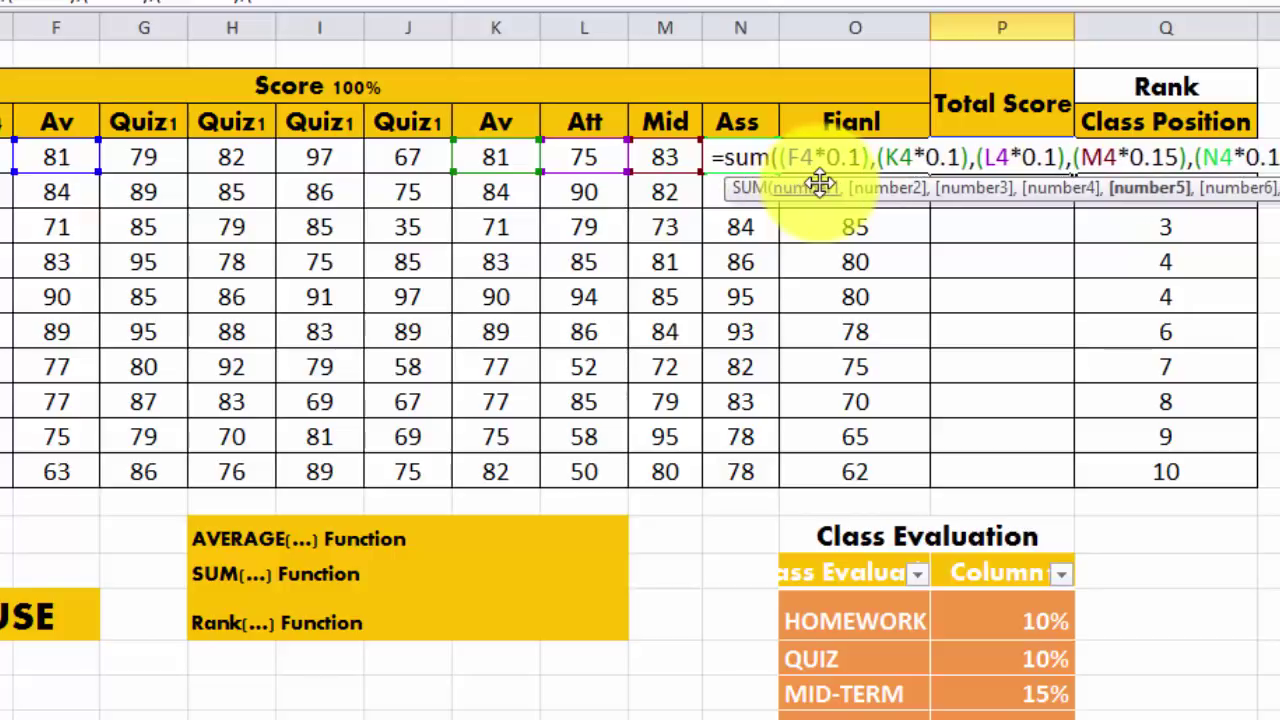
{"action": "type", "text": "5)"}
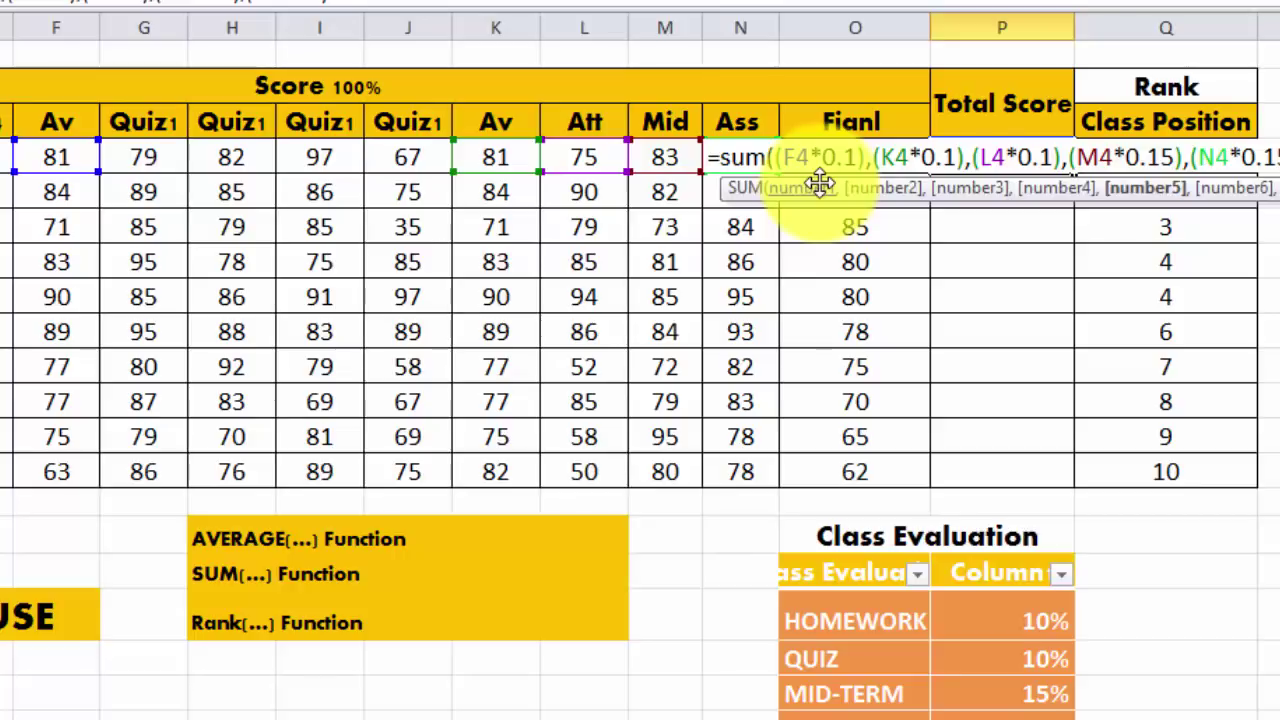
{"action": "type", "text": ",("}
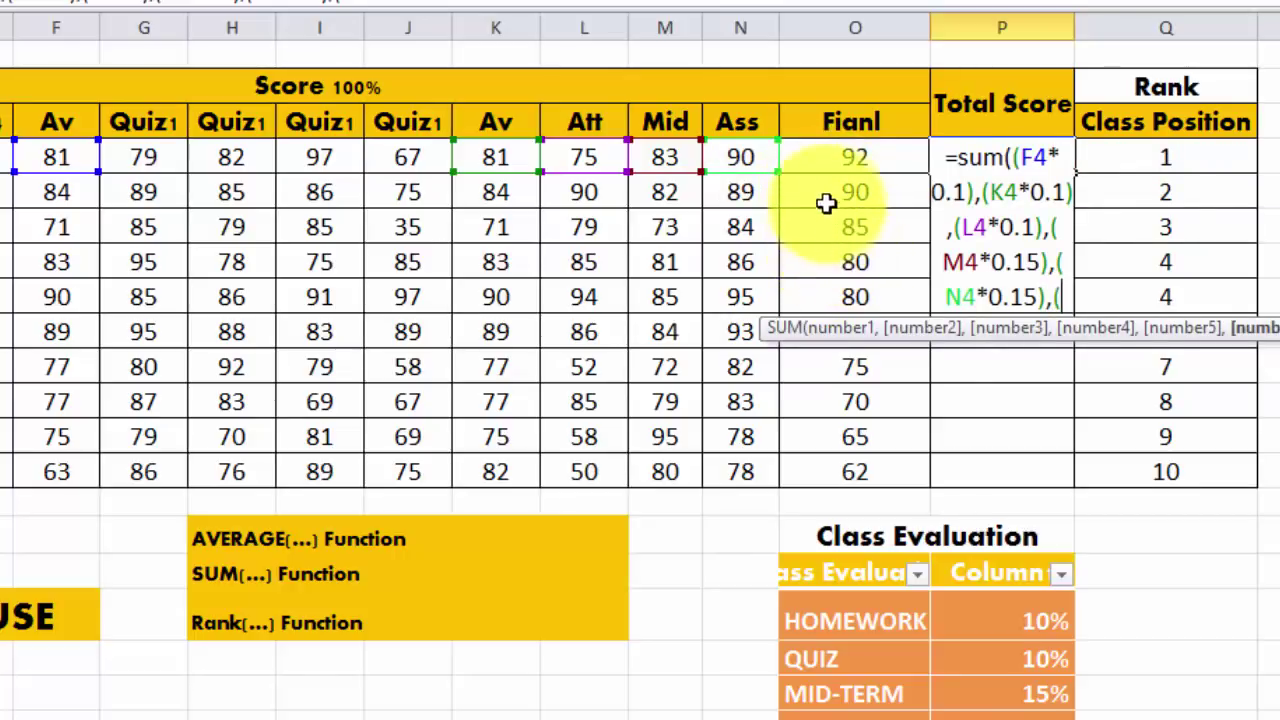
- Append the Final-score term for O4 after the N4 term in P4's SUM formula
{"action": "left_click", "coordinate": [836, 161]}
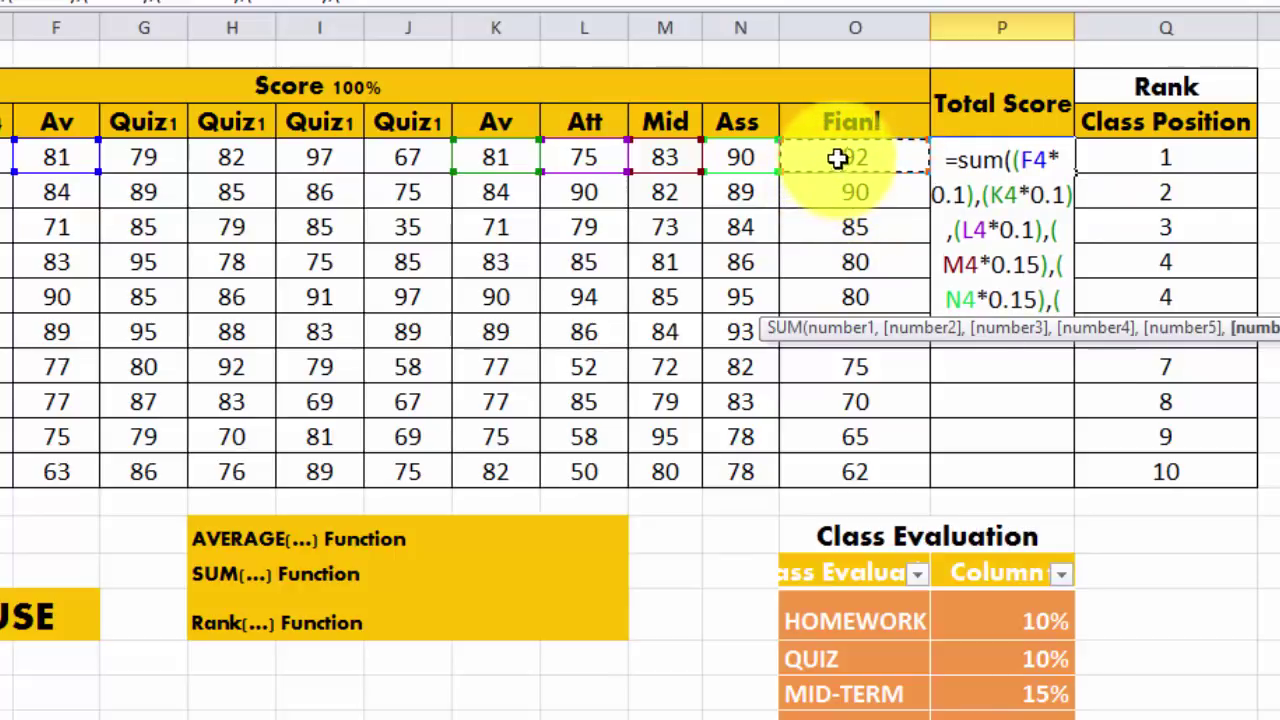
{"action": "scroll", "coordinate": [1044, 368], "scroll_direction": "down", "scroll_amount": 1}
{"action": "scroll", "coordinate": [1044, 368], "scroll_direction": "down", "scroll_amount": 1}
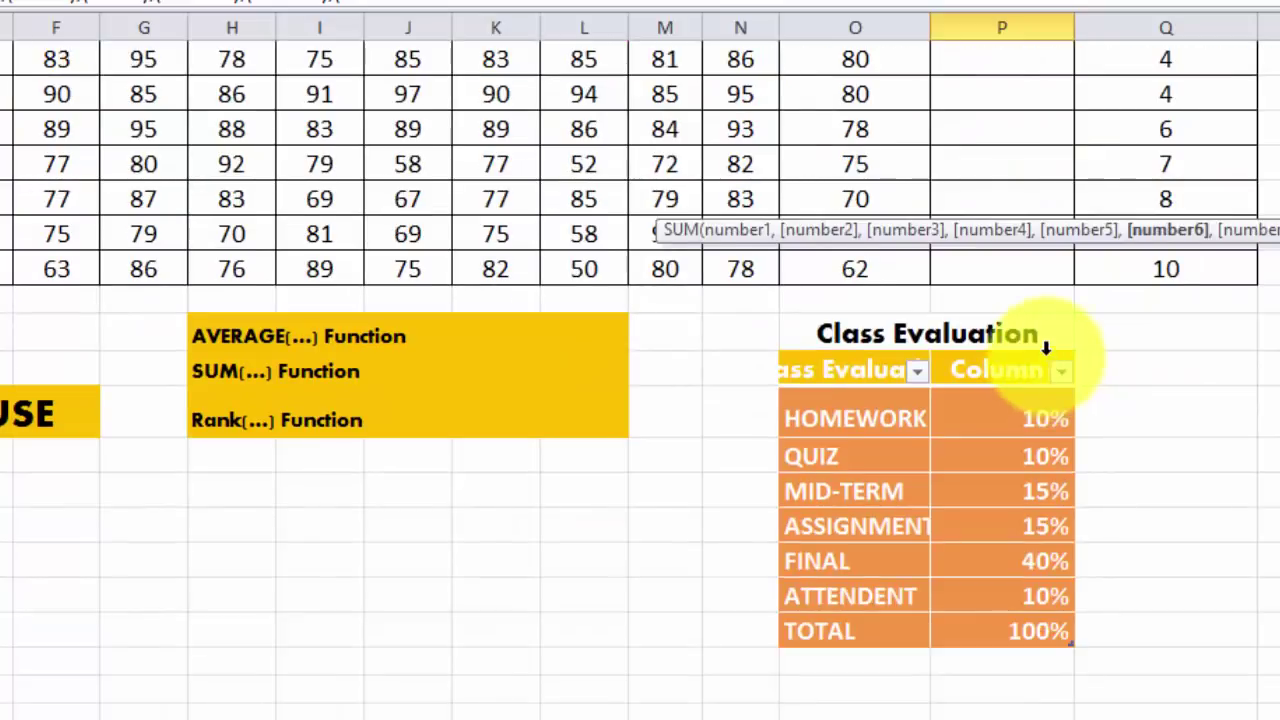
{"action": "scroll", "coordinate": [1045, 356], "scroll_direction": "up", "scroll_amount": 2}
{"action": "scroll", "coordinate": [1045, 356], "scroll_direction": "down", "scroll_amount": 1}
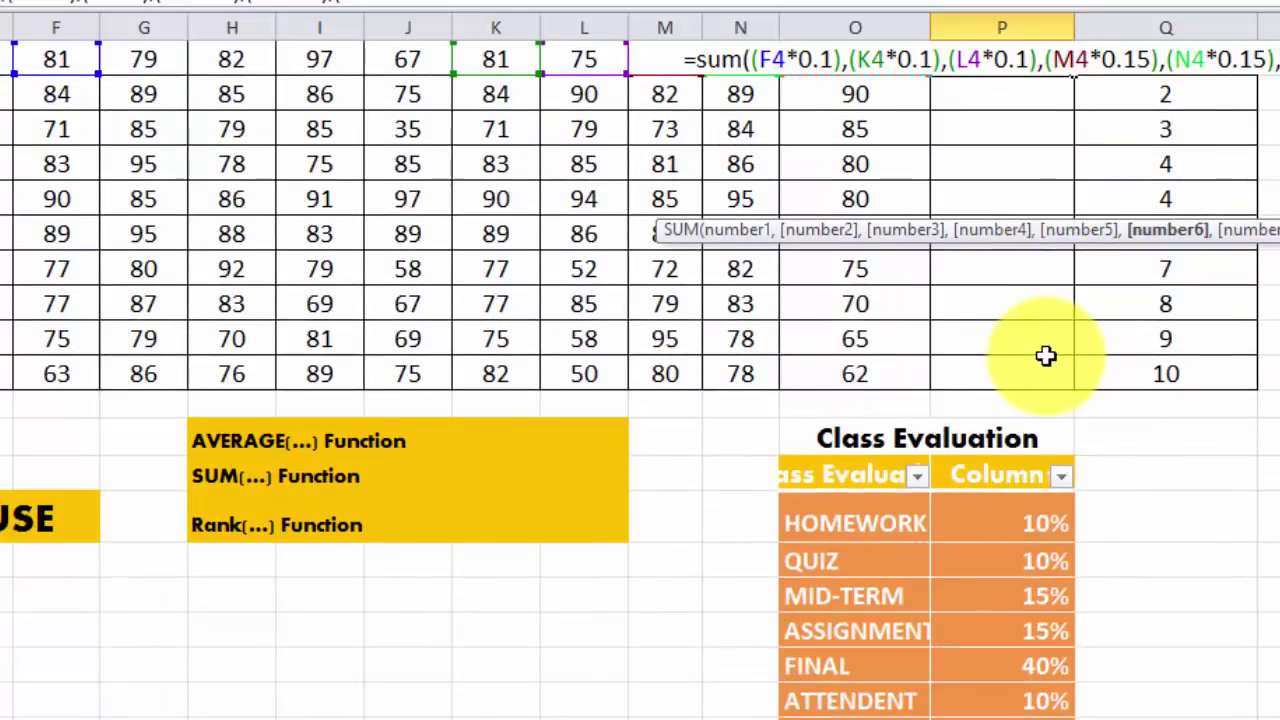
{"action": "scroll", "coordinate": [1045, 356], "scroll_direction": "up", "scroll_amount": 1}
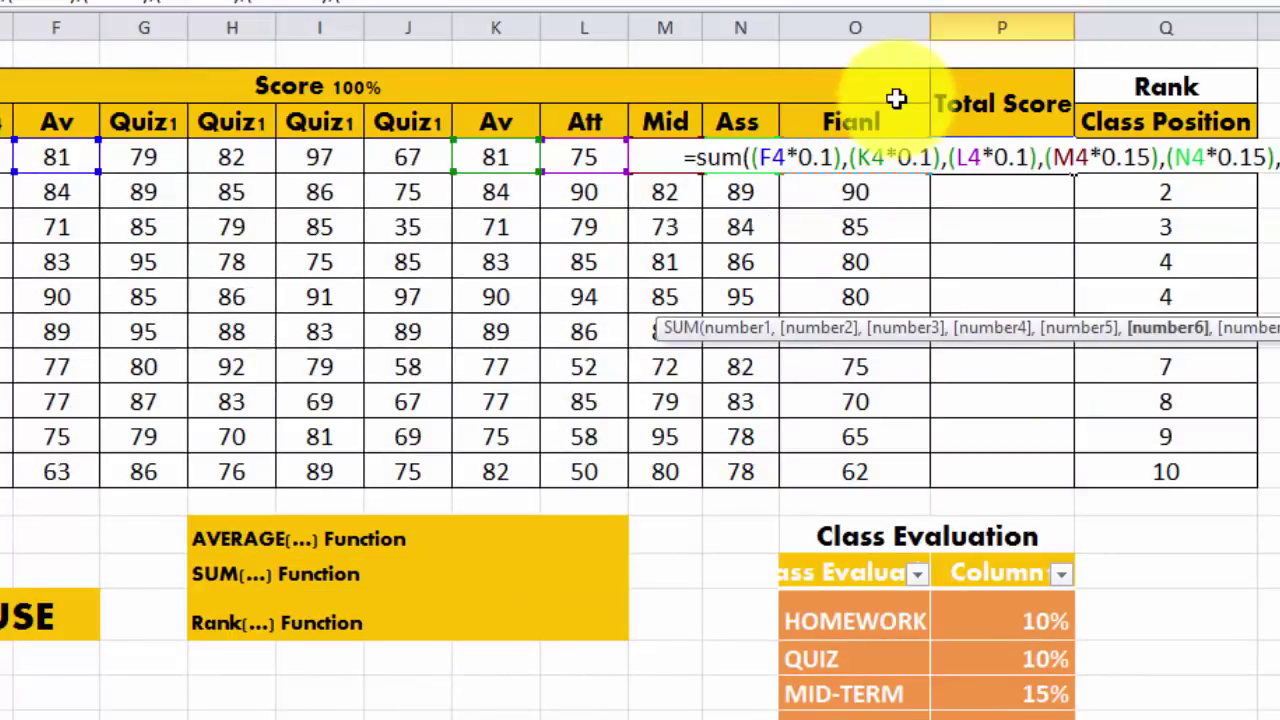
{"action": "type", "text": "(O"}
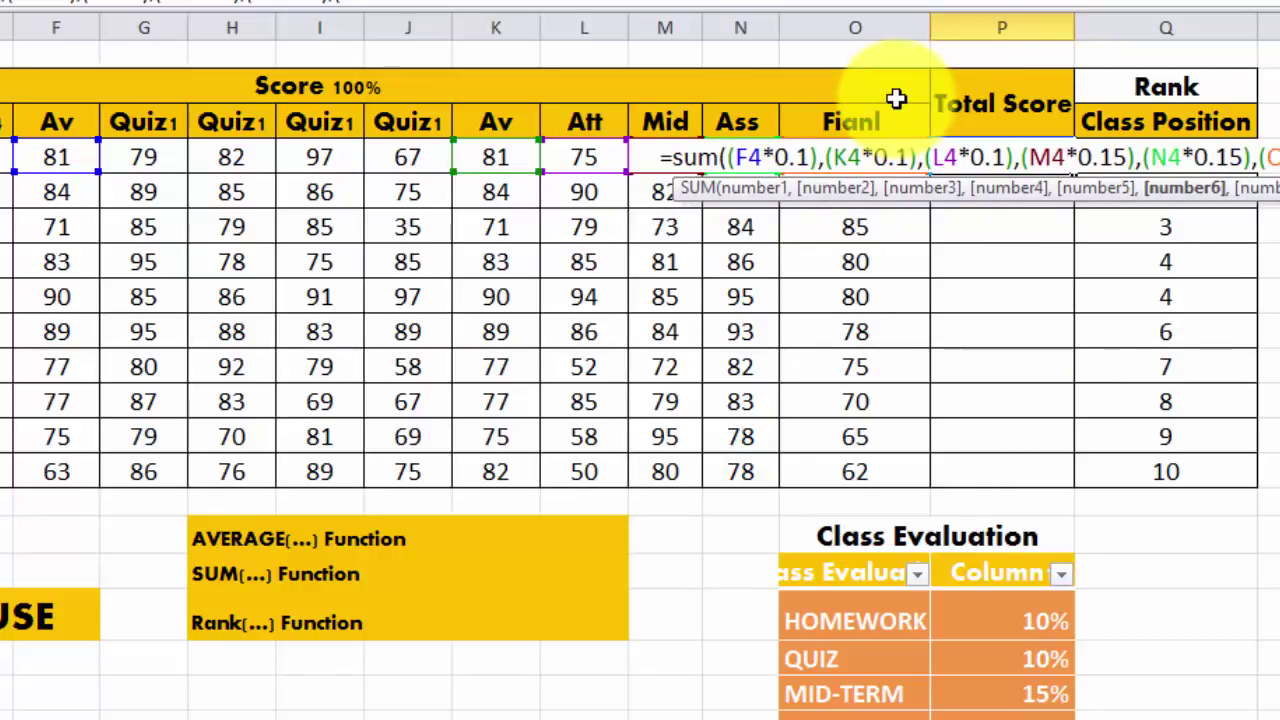
{"action": "type", "text": "4*"}
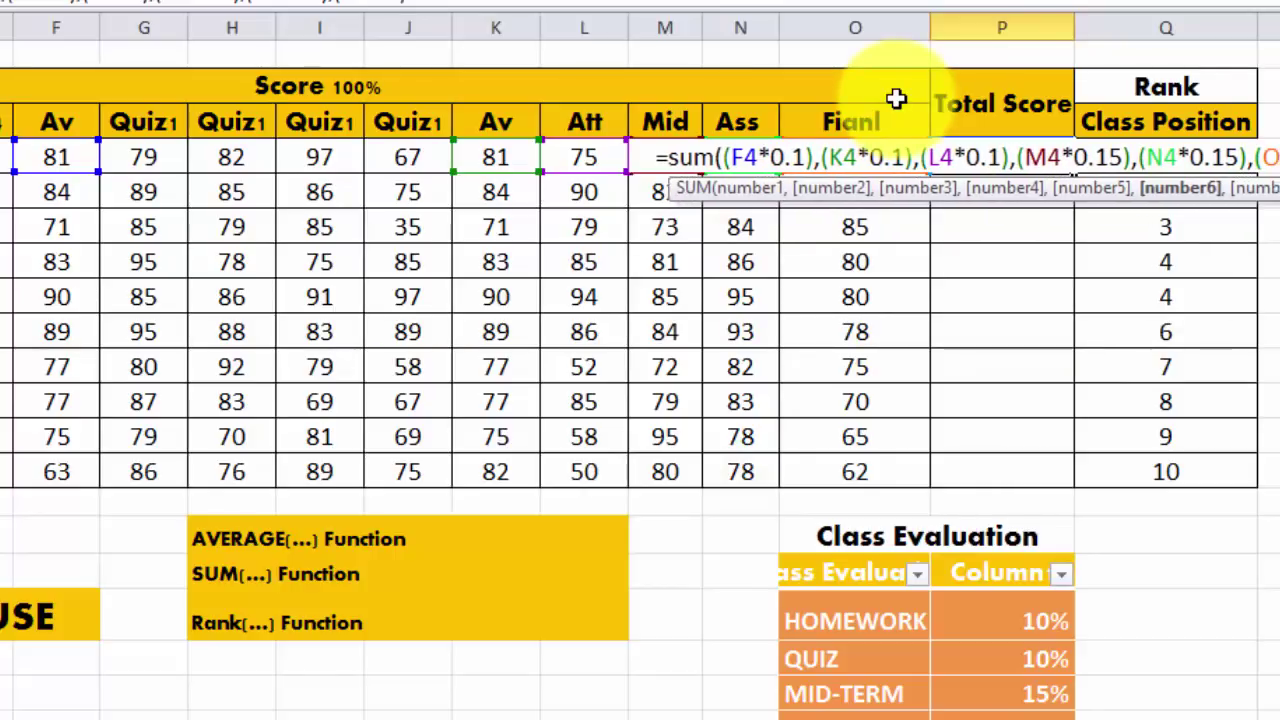
{"action": "type", "text": "0"}
{"action": "type", "text": ")"}
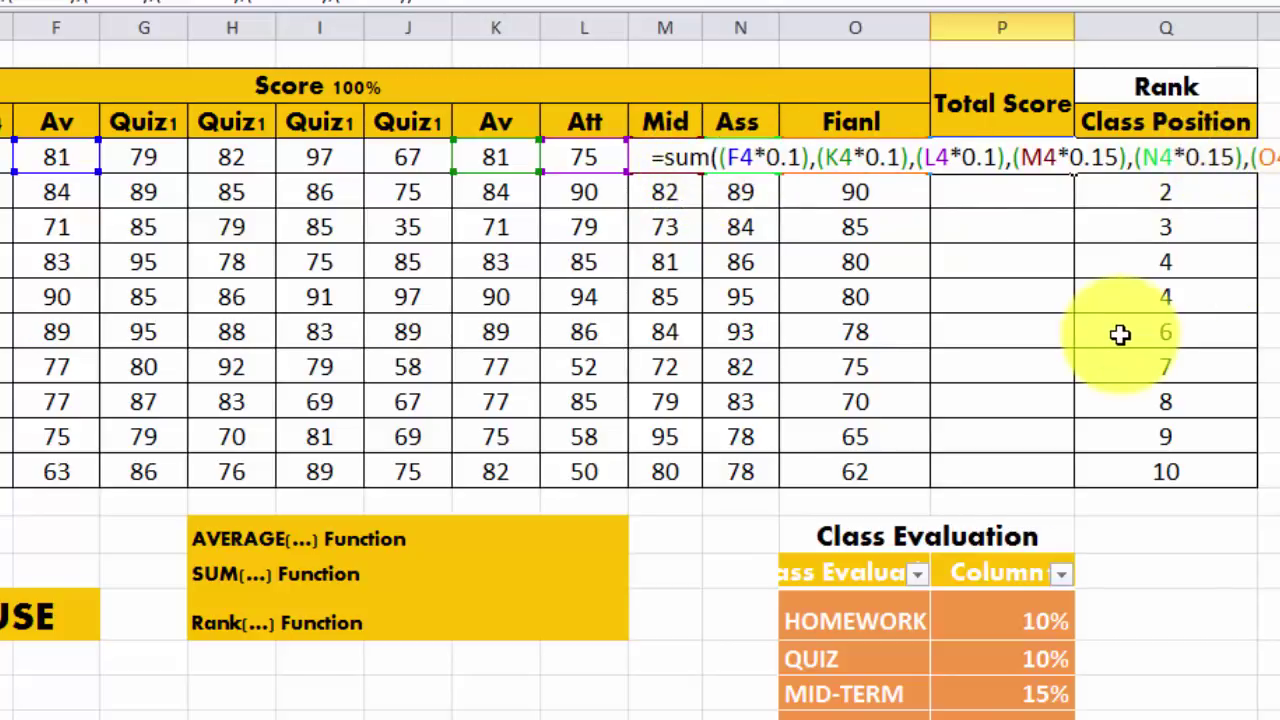
- Commit P4's formula and fill weighted totals down to P13, 87 to 68
{"action": "key", "text": "Return"}
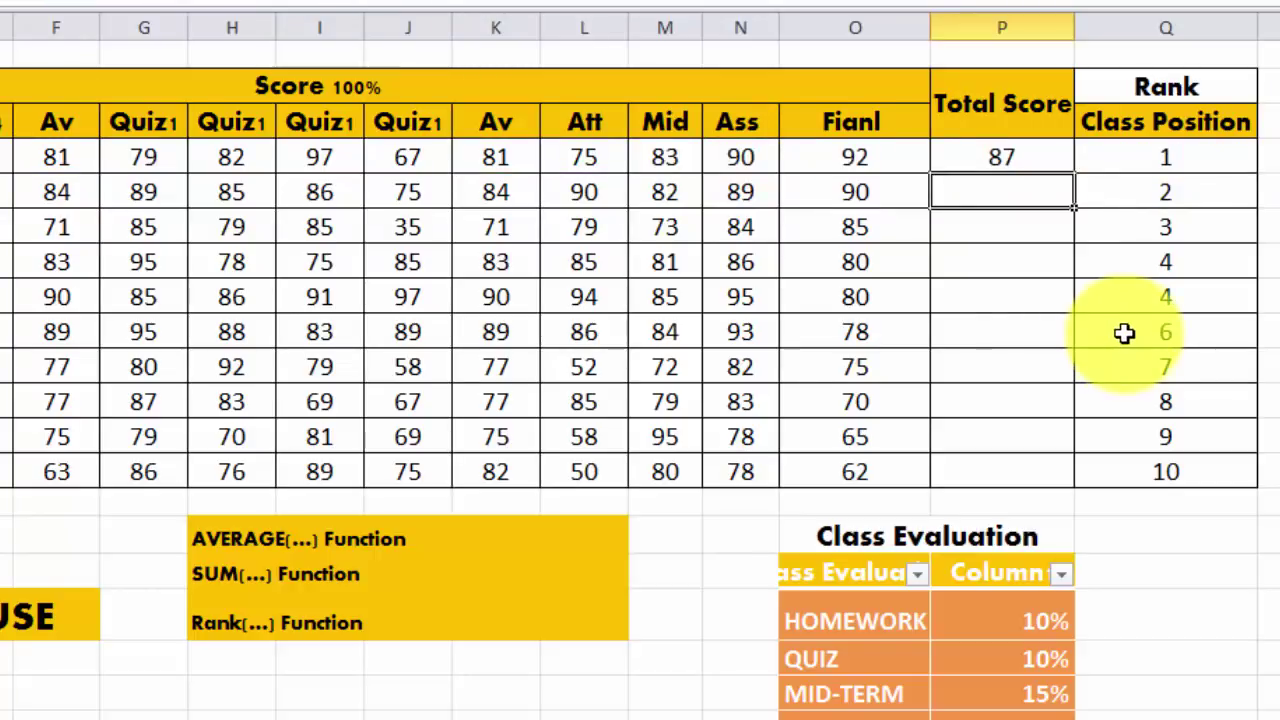
{"action": "left_click", "coordinate": [1025, 158]}
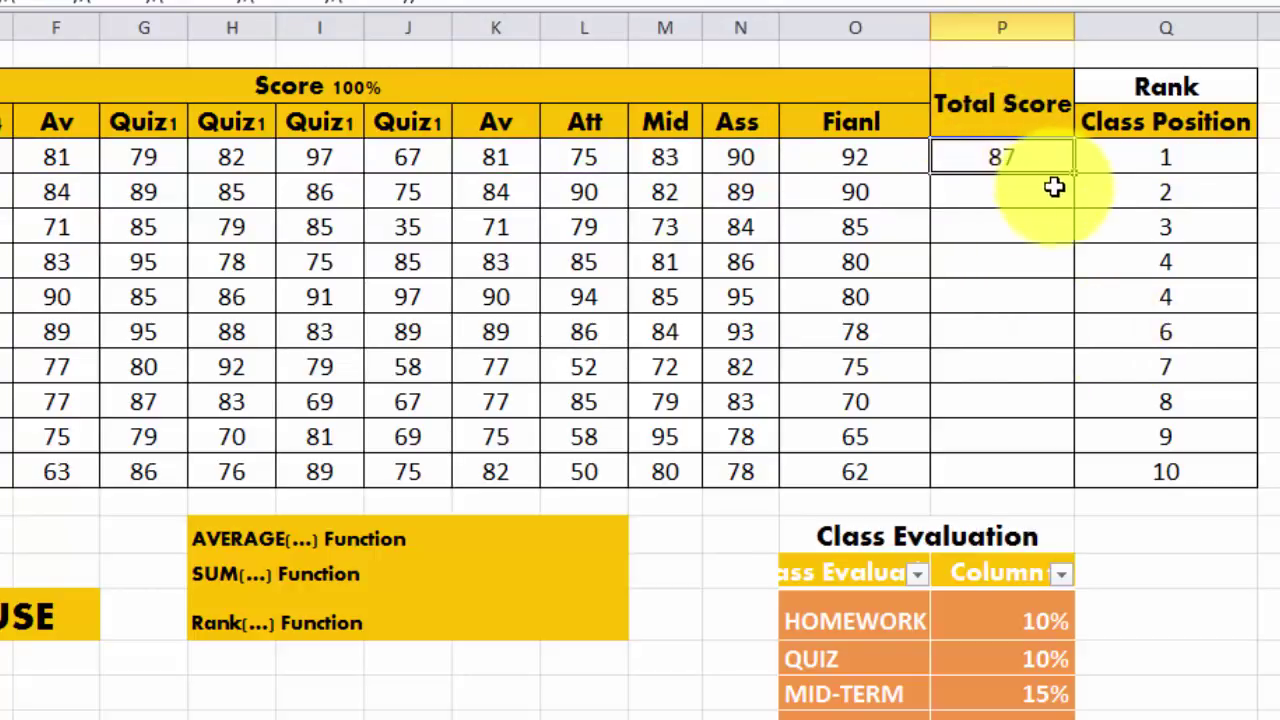
{"action": "left_click_drag", "start_coordinate": [1076, 181], "coordinate": [1048, 474]}
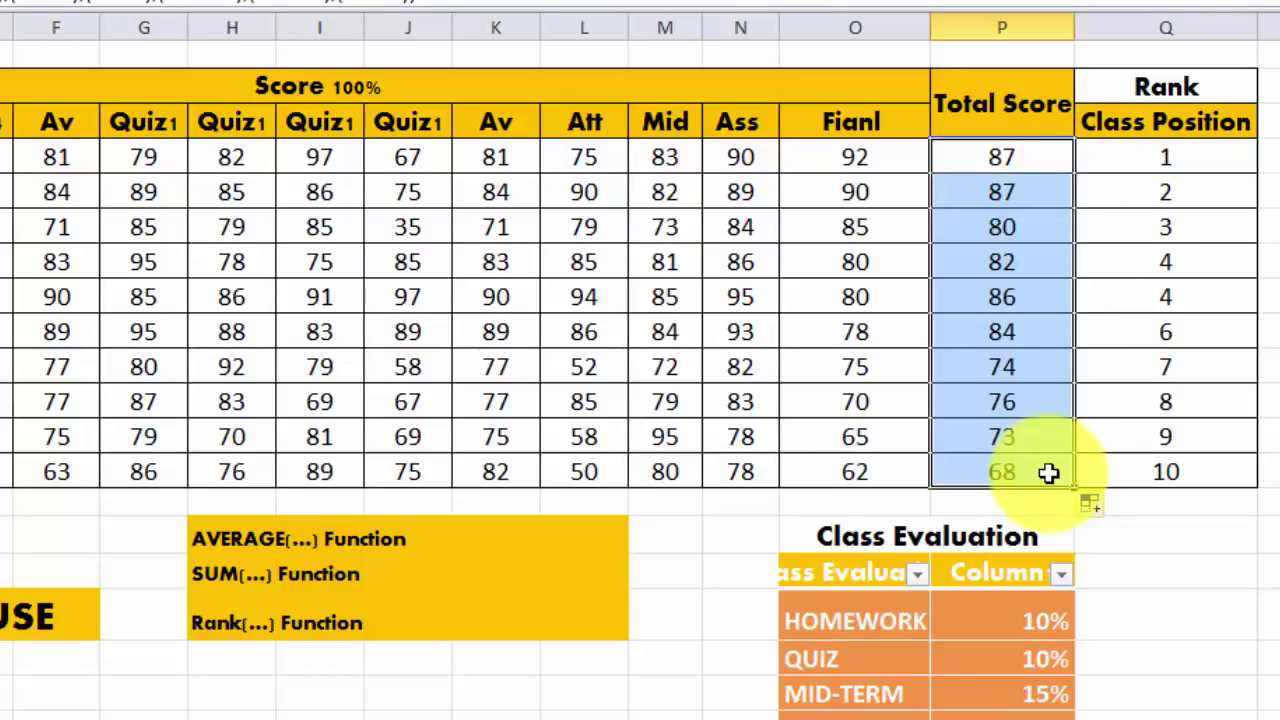
- Check the row 4 scores and reselect Total Score cells P4:P13
{"action": "left_click", "coordinate": [1048, 467]}
{"action": "left_click_drag", "start_coordinate": [1049, 150], "coordinate": [1043, 472]}
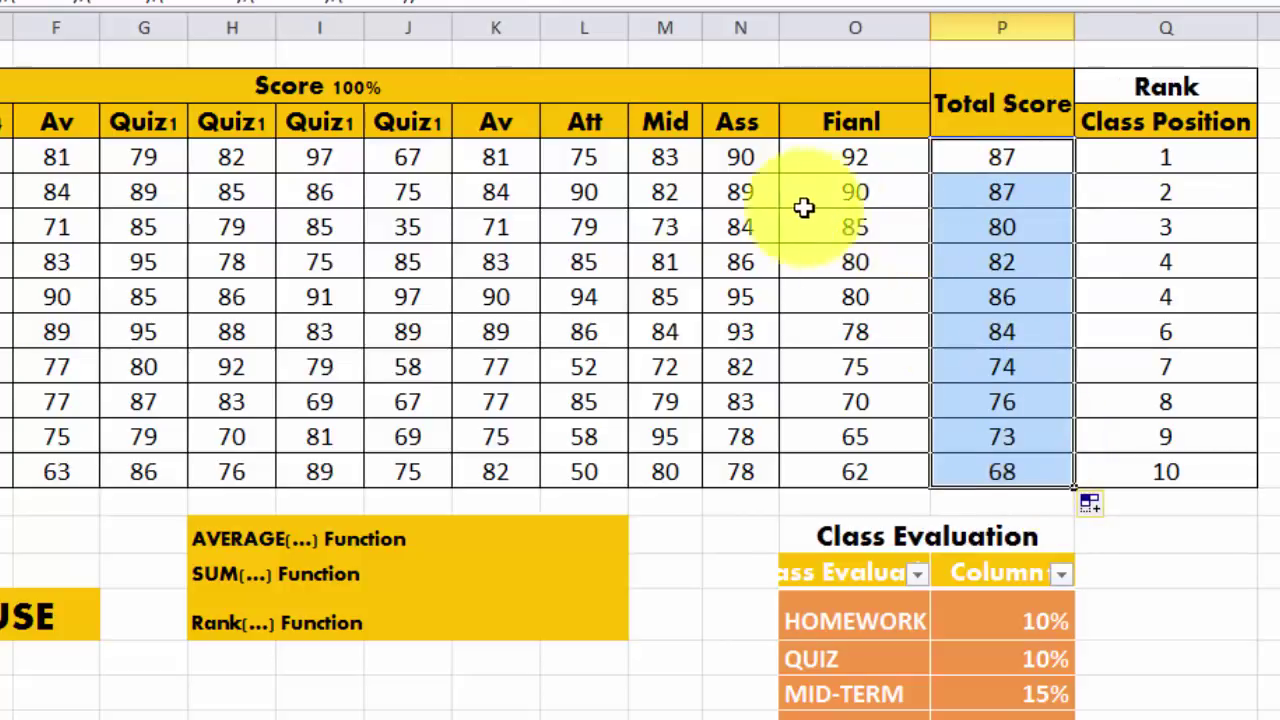
{"action": "left_click", "coordinate": [20, 190]}
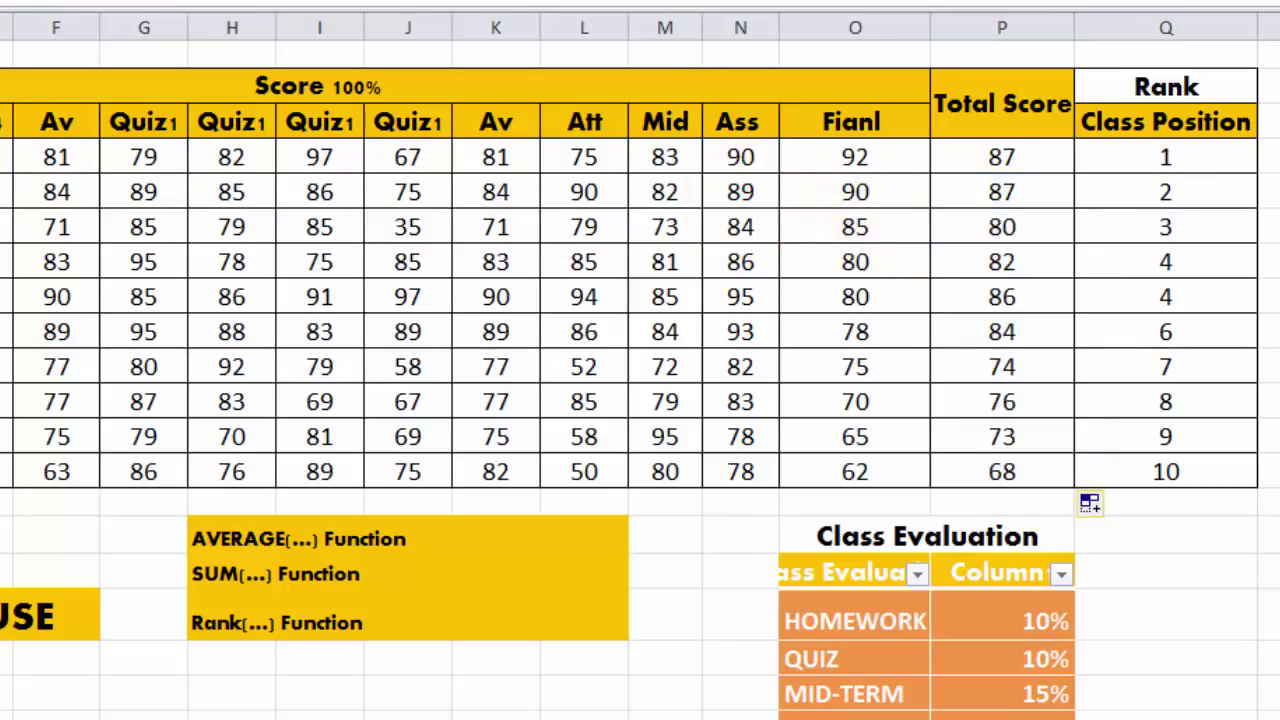
{"action": "left_click_drag", "start_coordinate": [10, 157], "coordinate": [705, 167]}
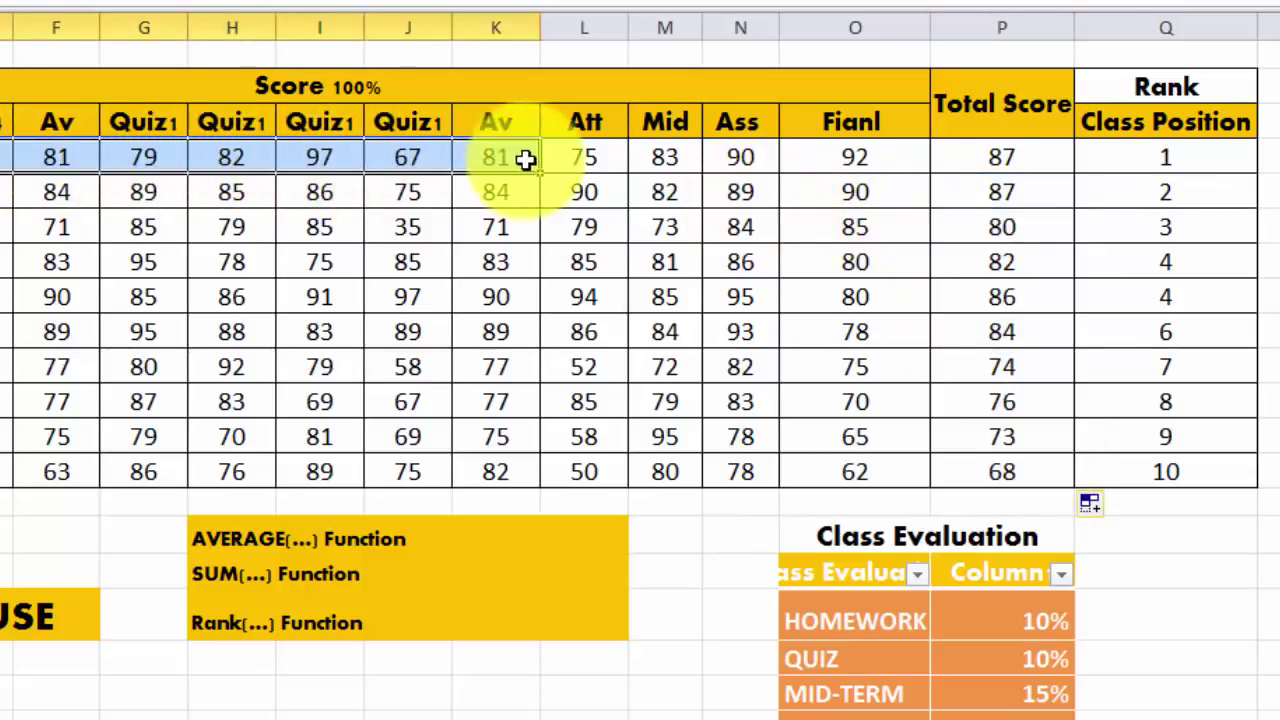
{"action": "left_click", "coordinate": [615, 160]}
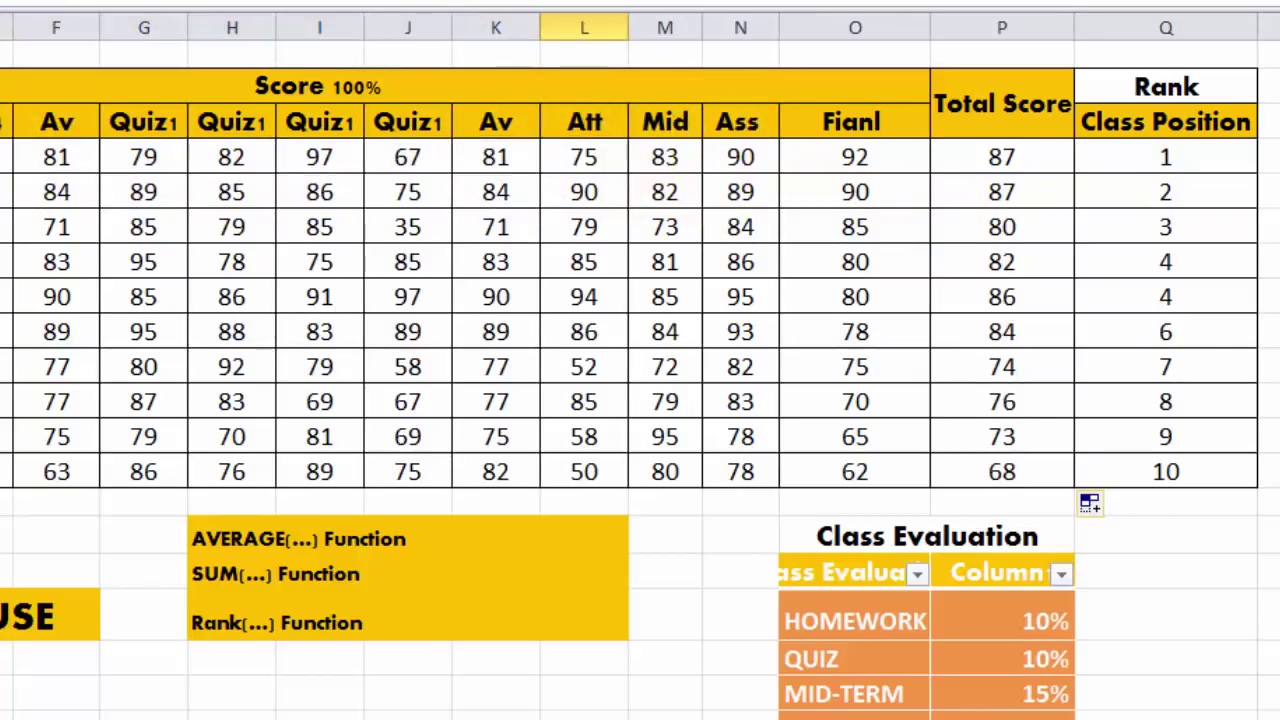
{"action": "left_click_drag", "start_coordinate": [10, 157], "coordinate": [714, 157]}
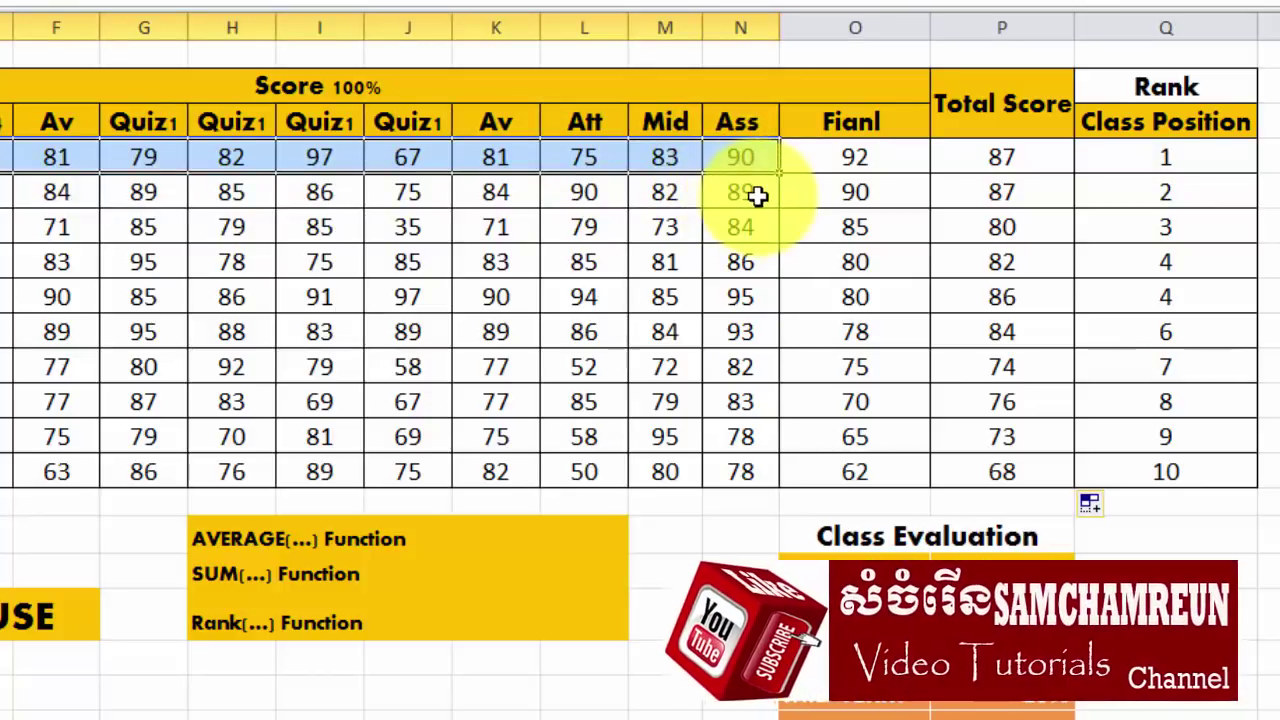
{"action": "left_click_drag", "start_coordinate": [1049, 157], "coordinate": [1063, 477]}
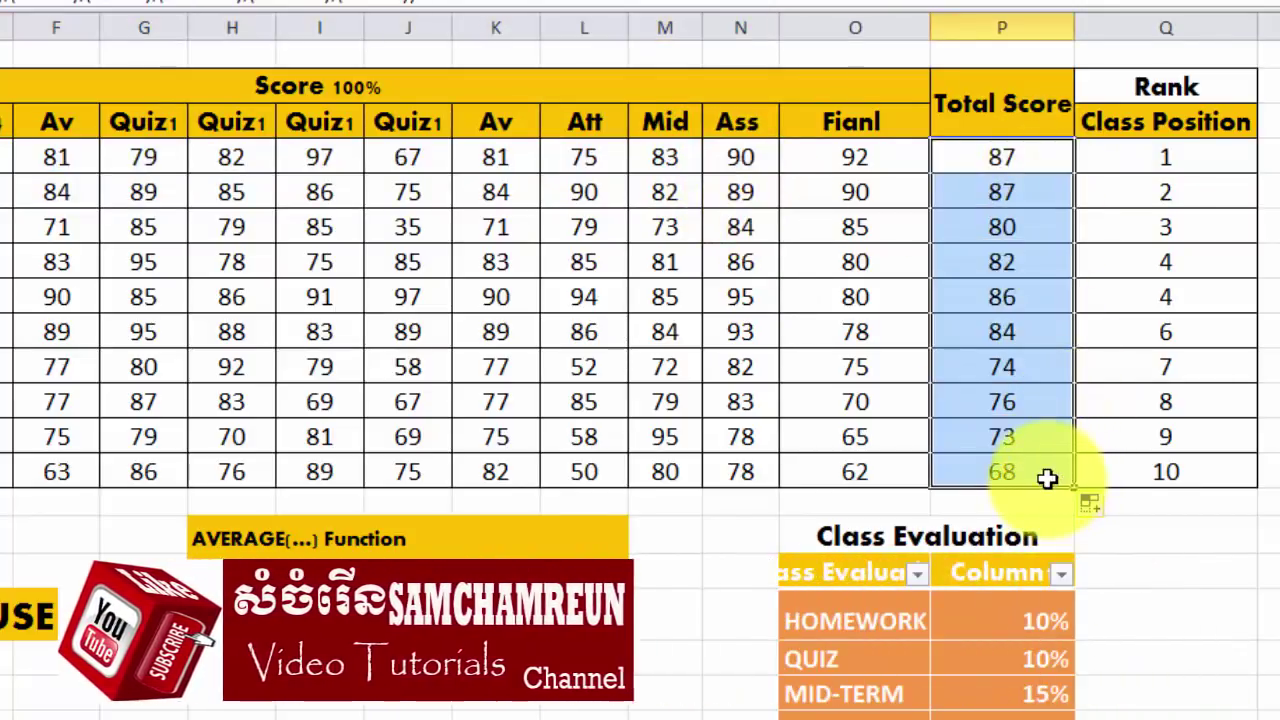
{"action": "left_click", "coordinate": [1049, 475]}
{"action": "left_click_drag", "start_coordinate": [1047, 473], "coordinate": [1006, 167]}
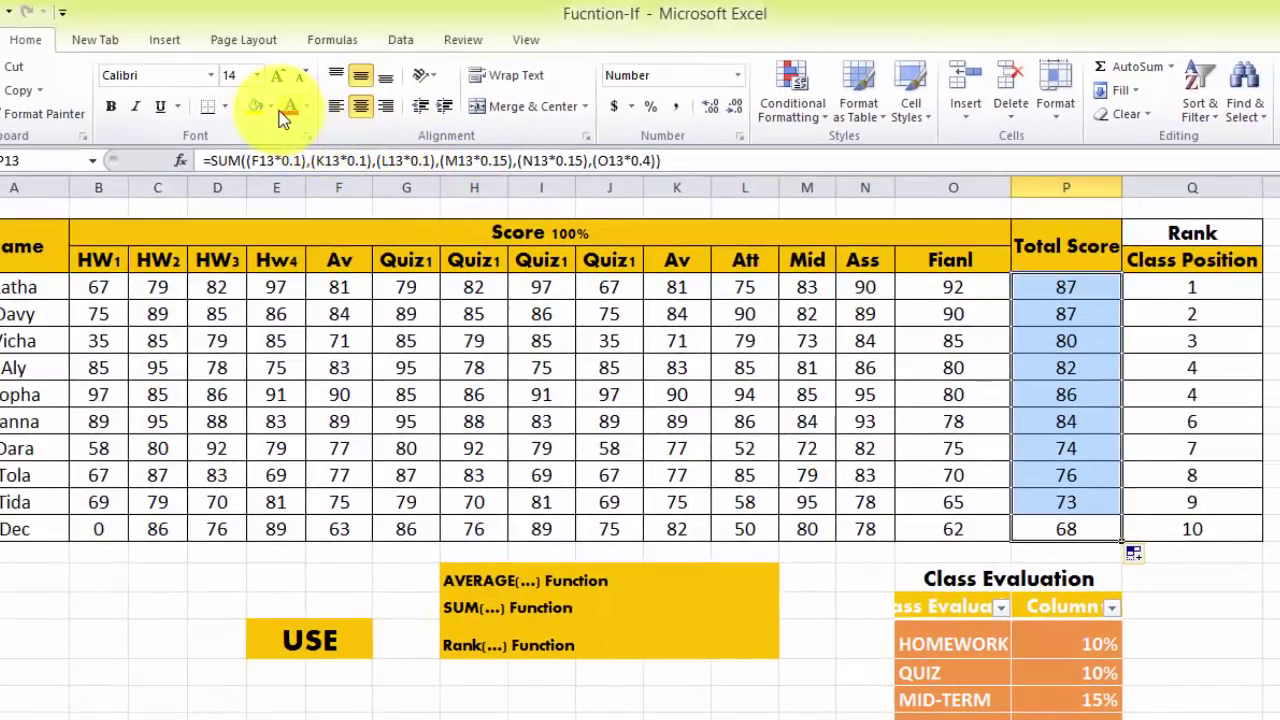
- Fill the Total Score cells P4:P13 with orange
{"action": "left_click", "coordinate": [271, 107]}
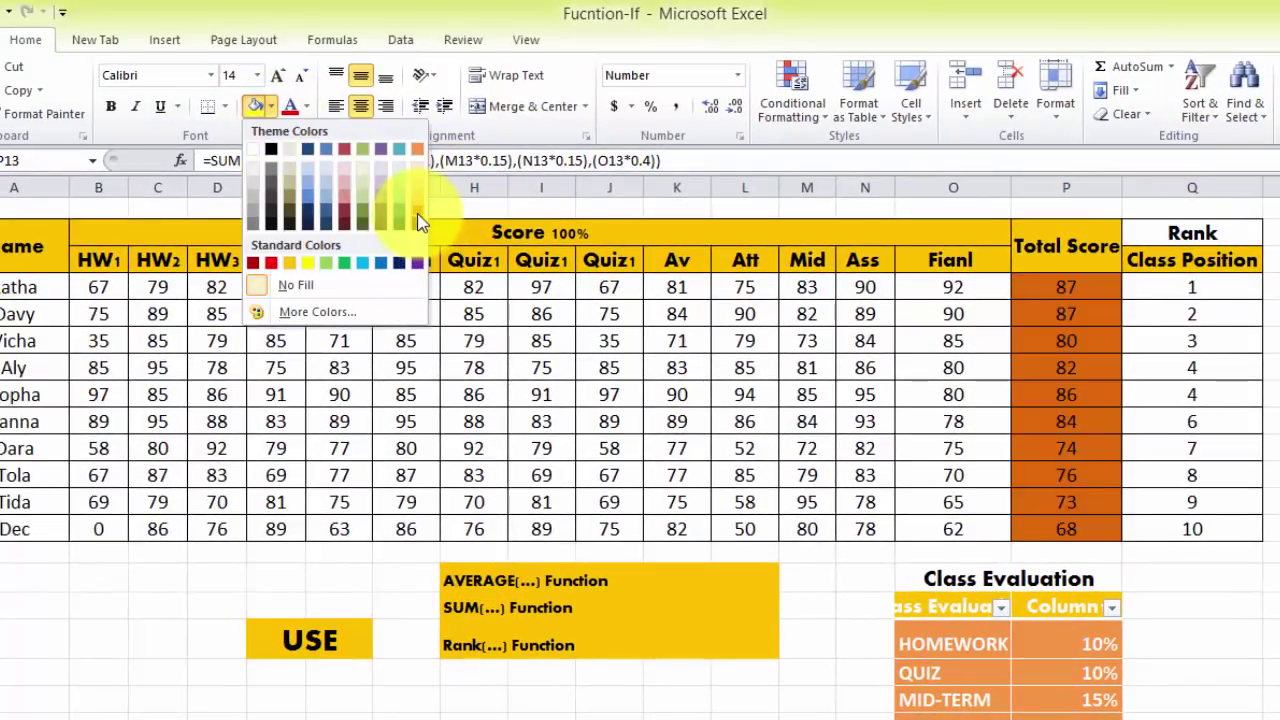
{"action": "left_click", "coordinate": [420, 222]}
{"action": "left_click", "coordinate": [1088, 369]}
{"action": "left_click", "coordinate": [1084, 289]}
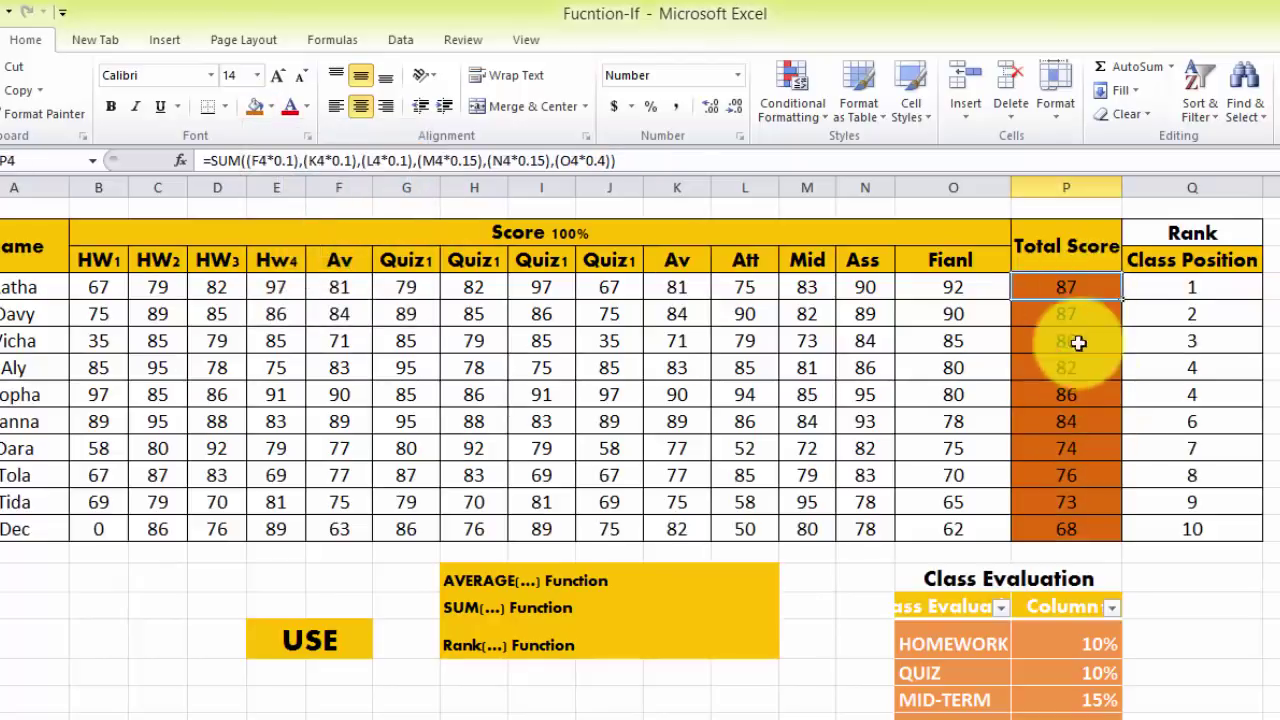
{"action": "left_click_drag", "start_coordinate": [1078, 342], "coordinate": [1074, 560]}
- Clear the old Class Position ranks in Q4:Q13
{"action": "left_click", "coordinate": [1200, 366]}
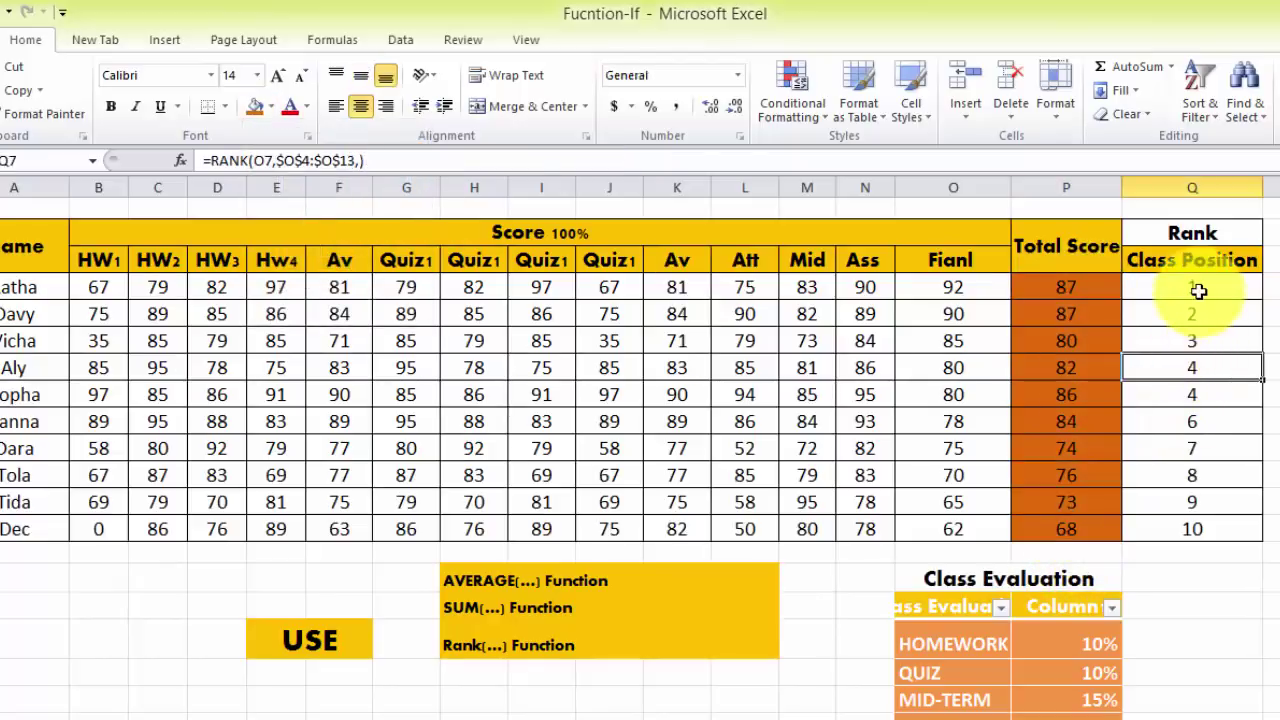
{"action": "left_click_drag", "start_coordinate": [1203, 292], "coordinate": [1223, 514]}
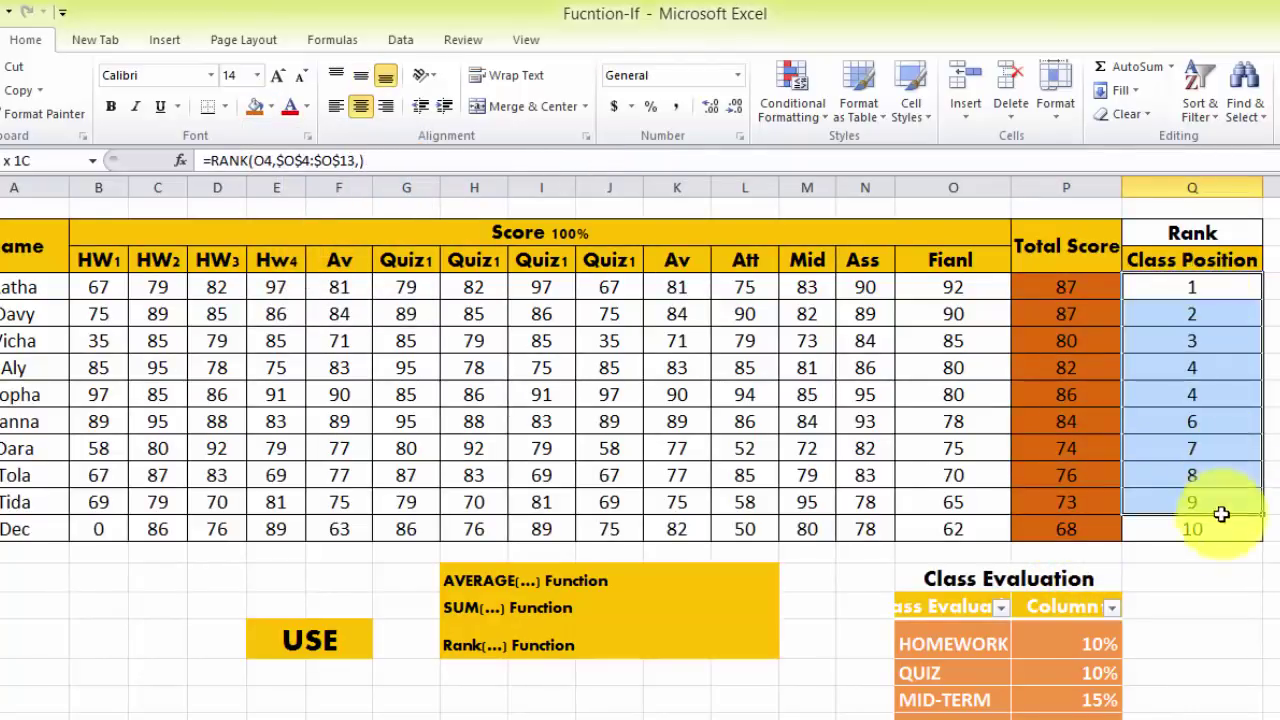
{"action": "key", "text": "Delete"}
{"action": "left_click", "coordinate": [1200, 290]}
- Enter =rank(P4,$P$4:$P$13) in Q4, giving the first student position 2
{"action": "type", "text": "=rank"}
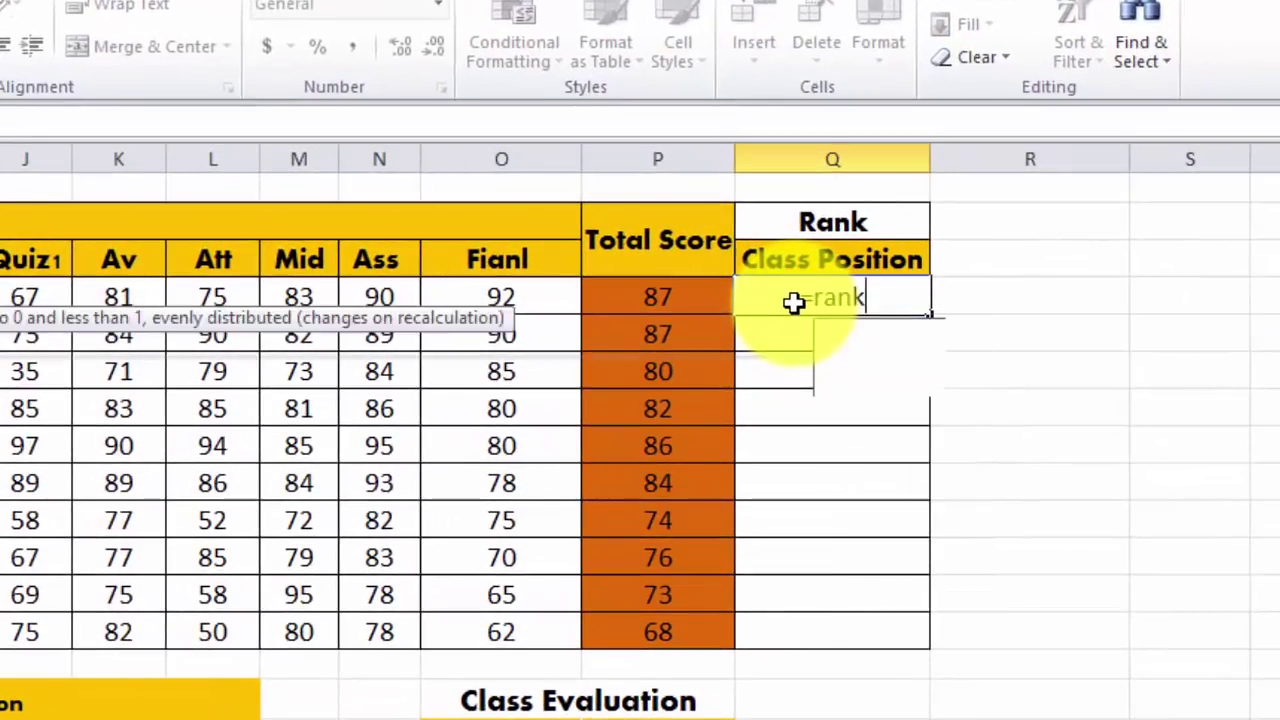
{"action": "type", "text": "("}
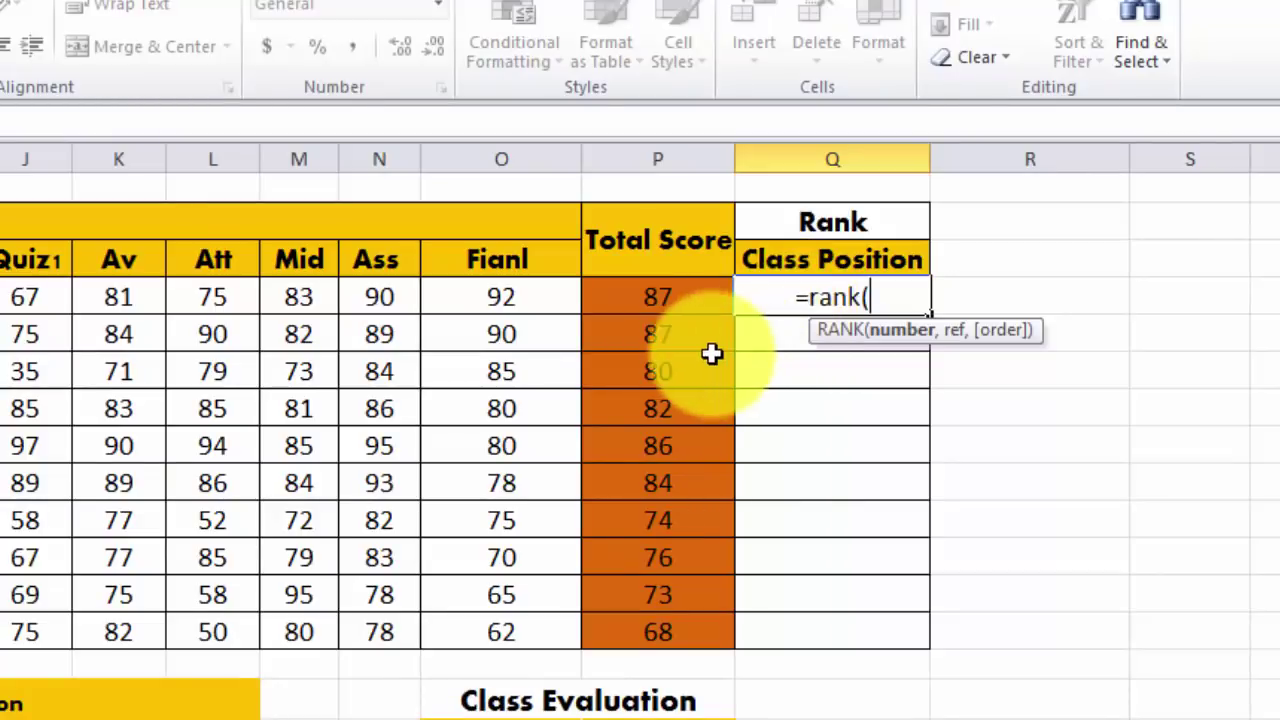
{"action": "left_click", "coordinate": [682, 300]}
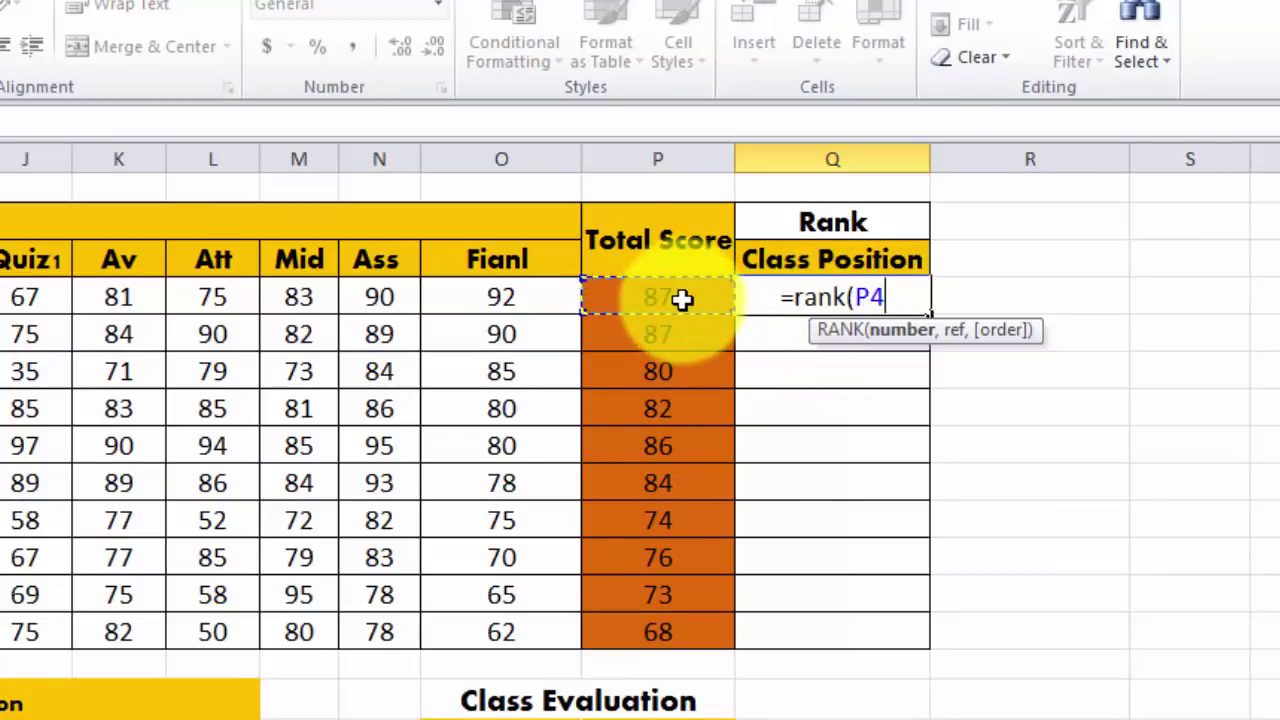
{"action": "type", "text": ","}
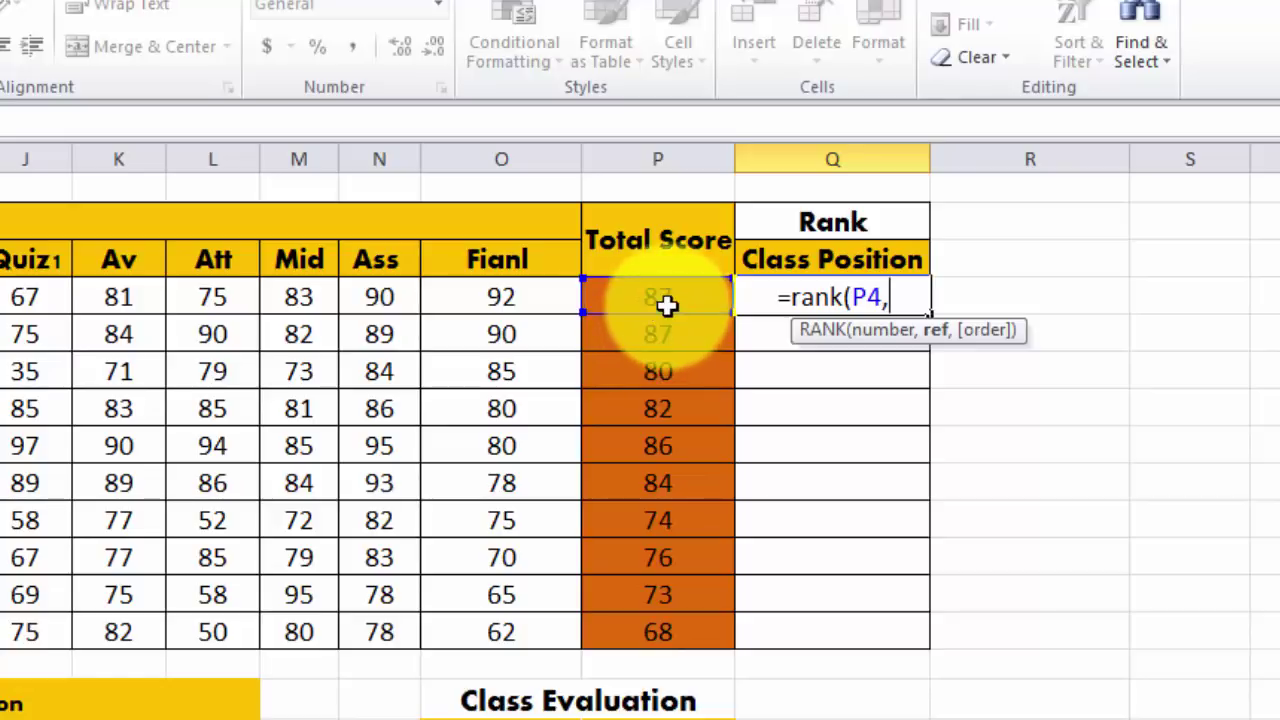
{"action": "mouse_move", "coordinate": [667, 305]}
{"action": "left_mouse_down"}
{"action": "mouse_move", "coordinate": [669, 566]}
{"action": "mouse_move", "coordinate": [648, 632]}
{"action": "left_mouse_up"}
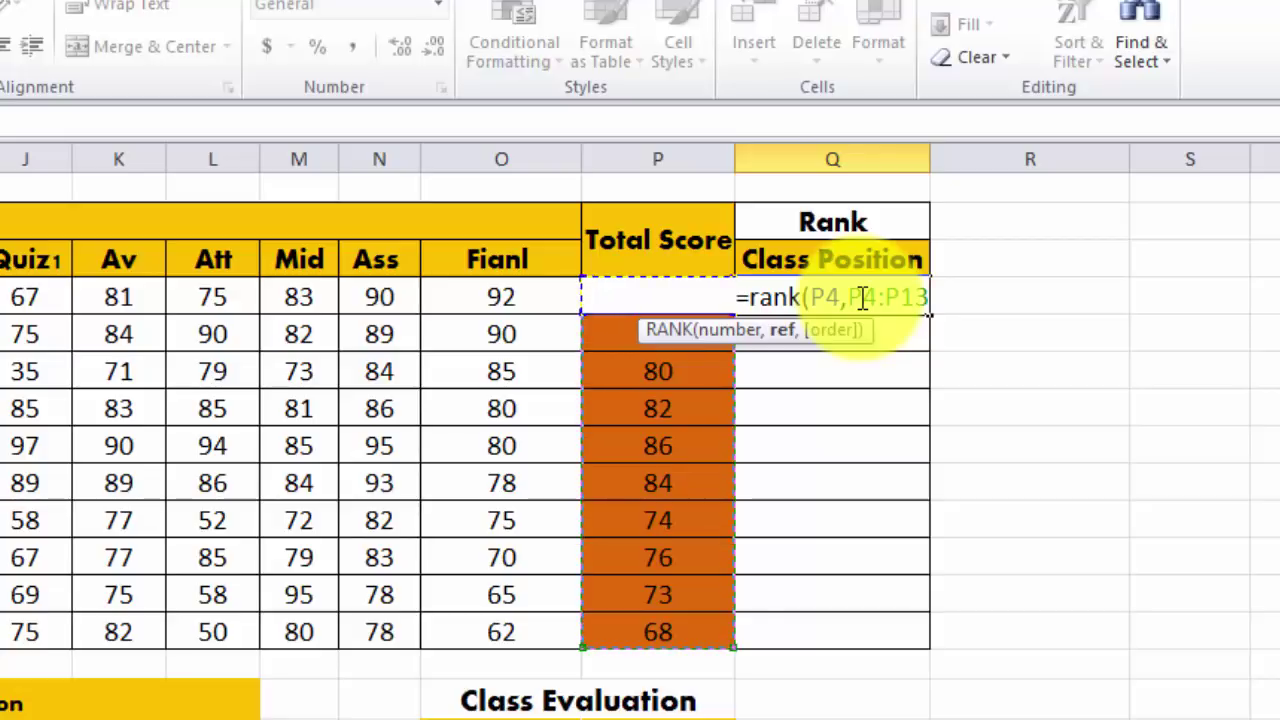
{"action": "type", "text": ","}
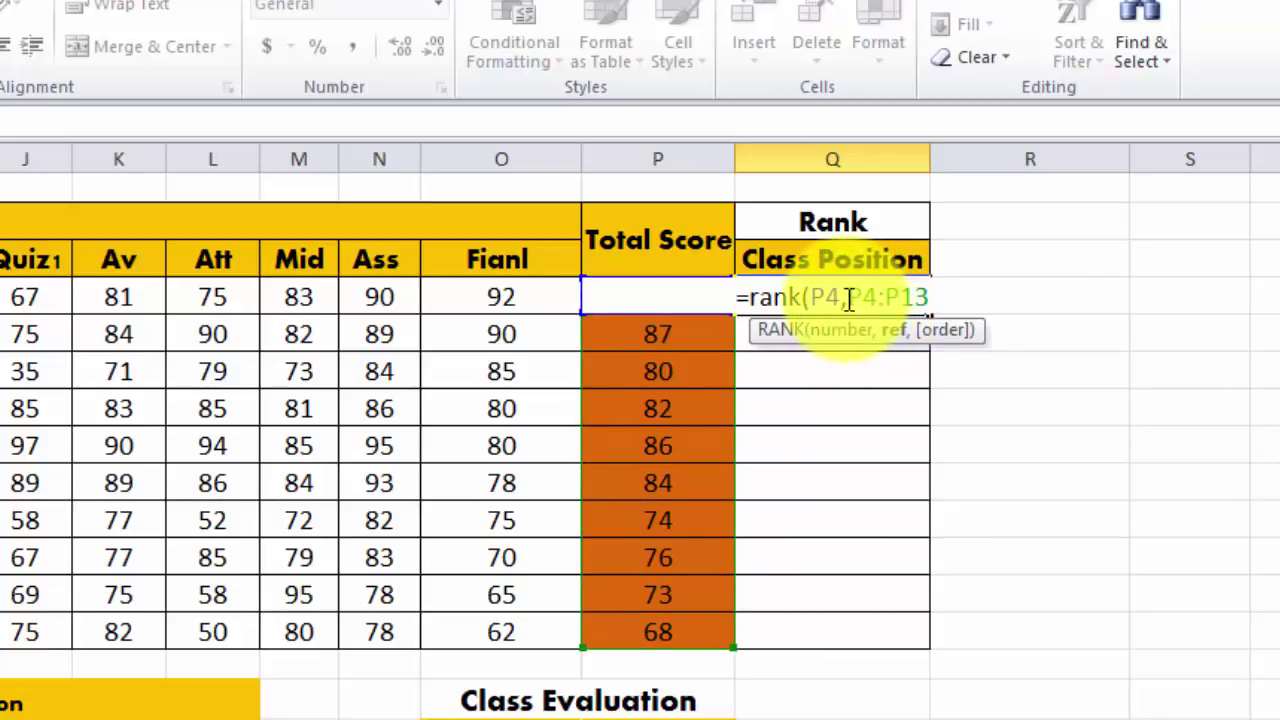
{"action": "left_click", "coordinate": [849, 300]}
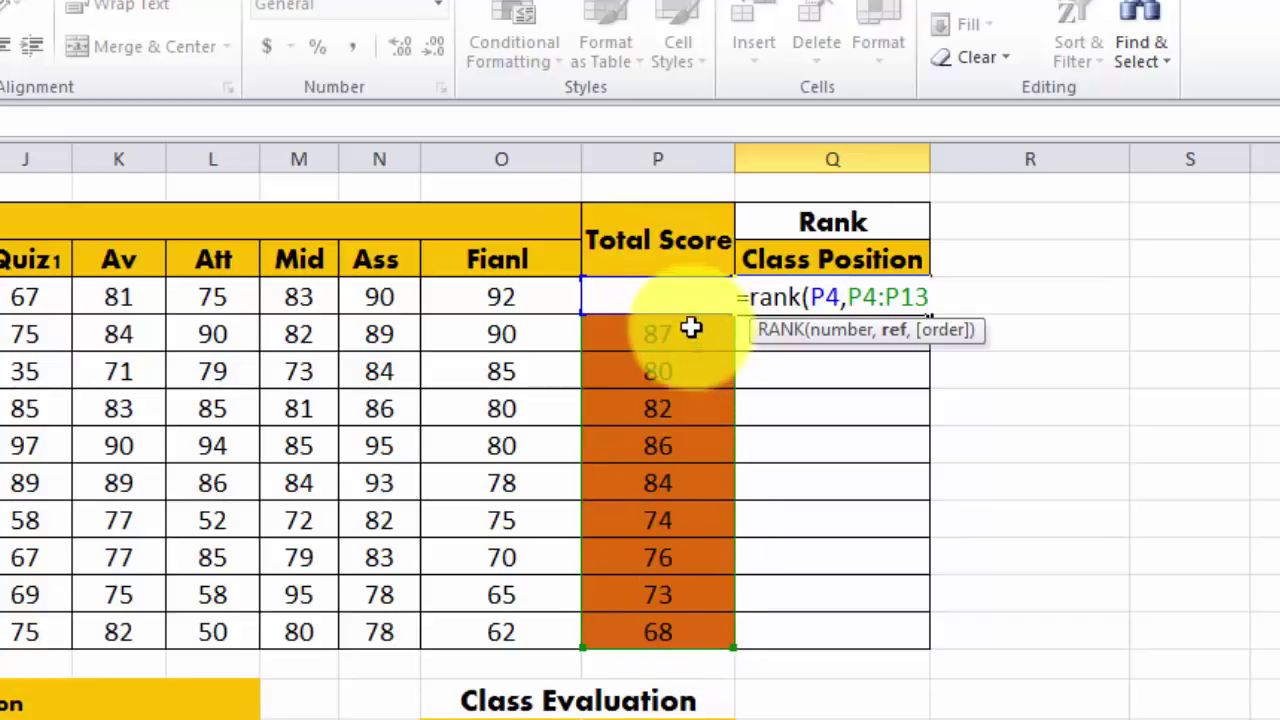
{"action": "double_click", "coordinate": [868, 297]}
{"action": "key", "text": "F4"}
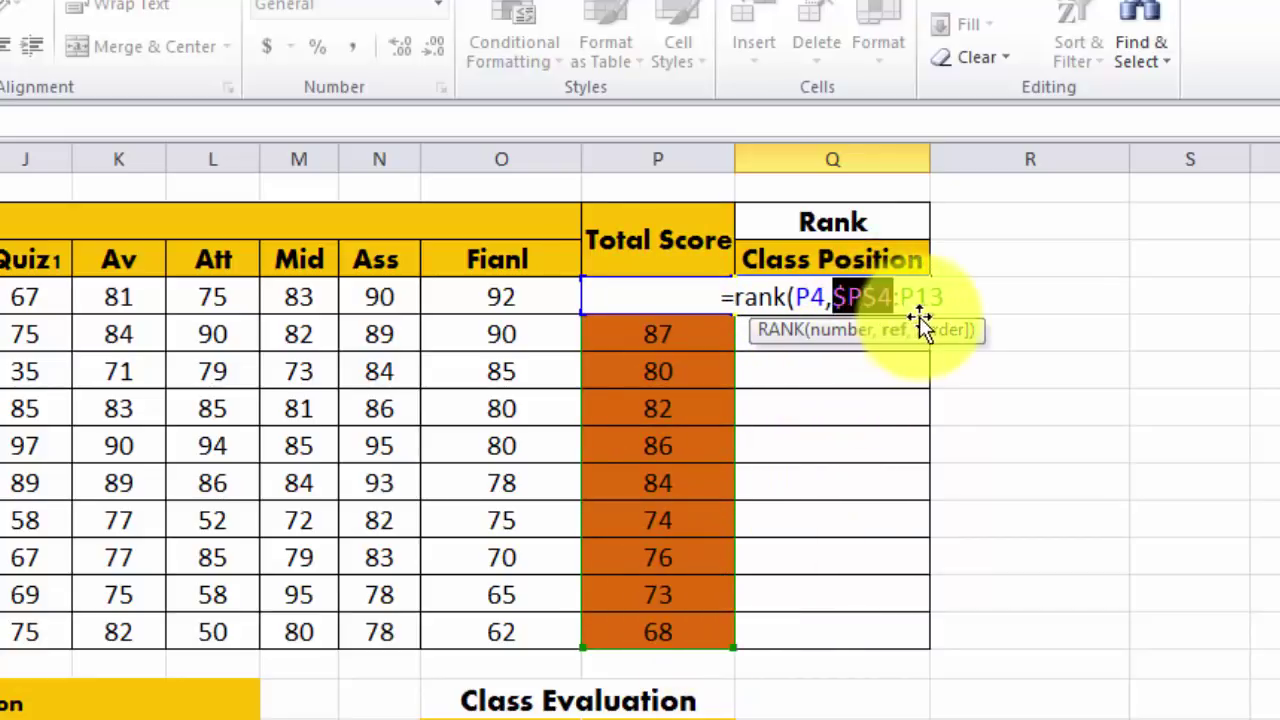
{"action": "double_click", "coordinate": [920, 297]}
{"action": "key", "text": "F4"}
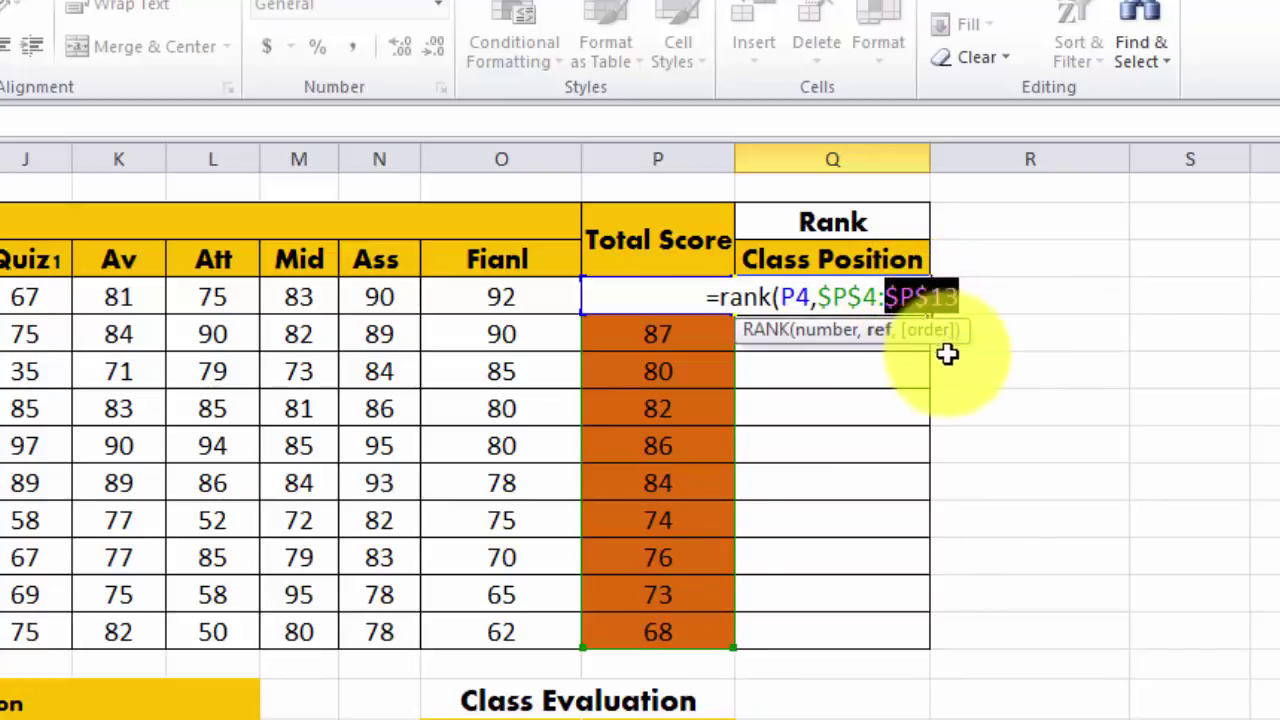
{"action": "left_click", "coordinate": [986, 297]}
{"action": "key", "text": "Return"}
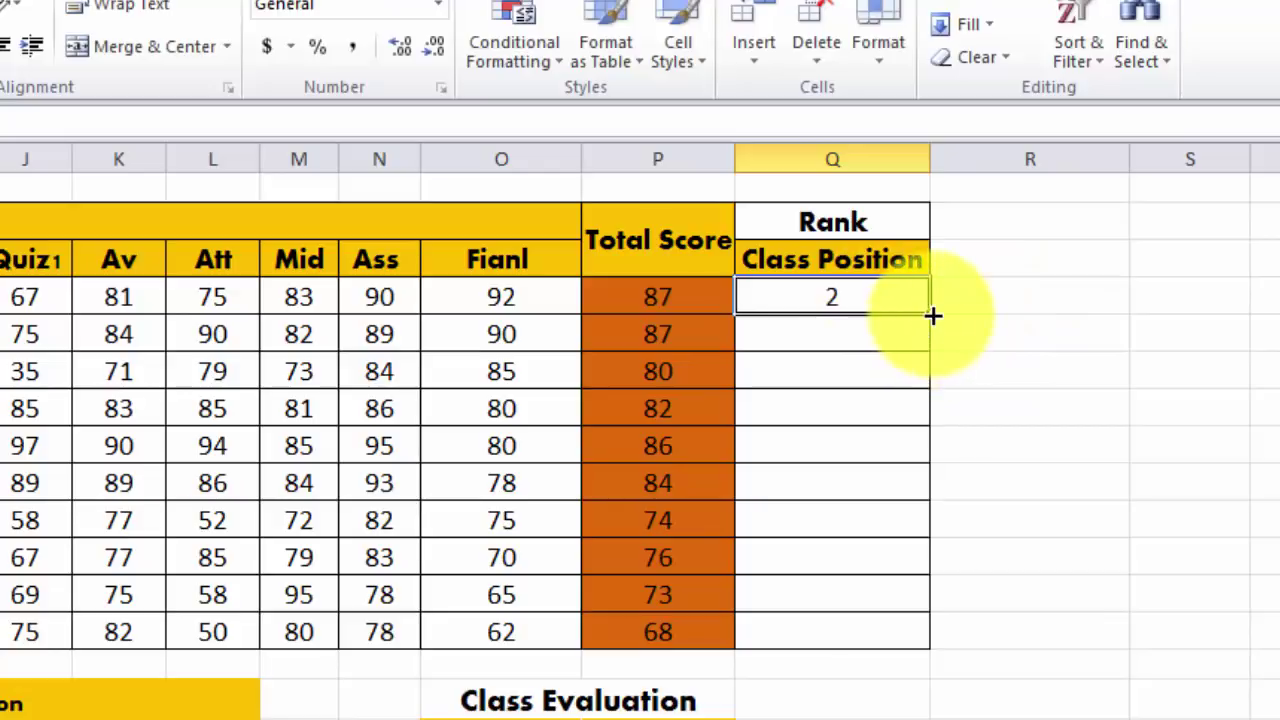
- Fill the rank formula down to Q13 and inspect Q5's =RANK(P5,$P$4:$P$13)
{"action": "left_click_drag", "start_coordinate": [930, 316], "coordinate": [901, 641]}
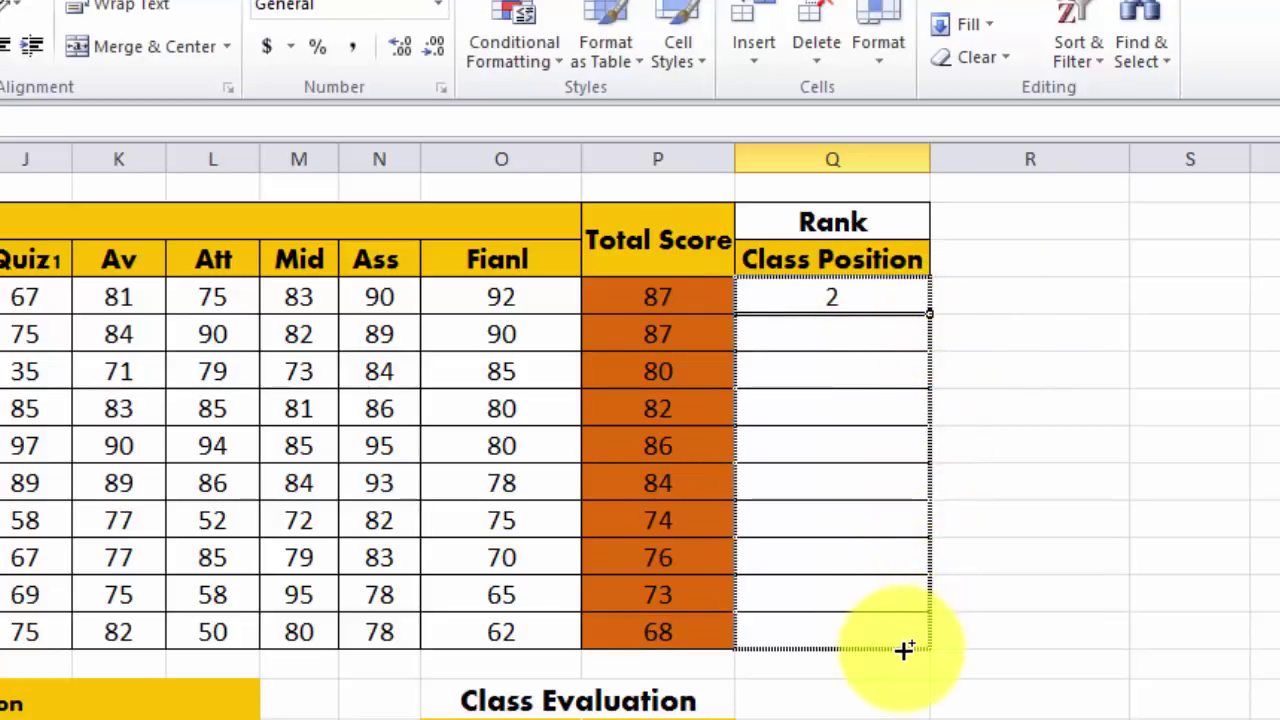
{"action": "left_click", "coordinate": [845, 335]}
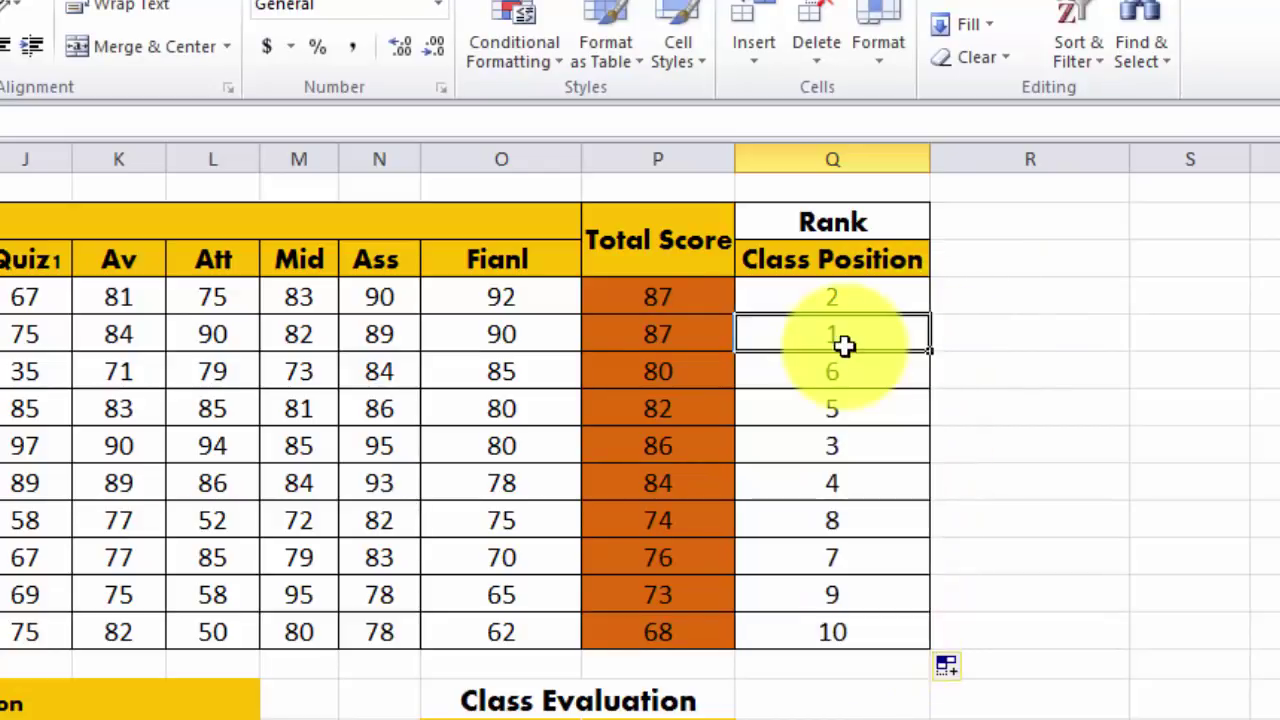
{"action": "key", "text": "ctrl+Down"}
{"action": "double_click", "coordinate": [845, 336]}
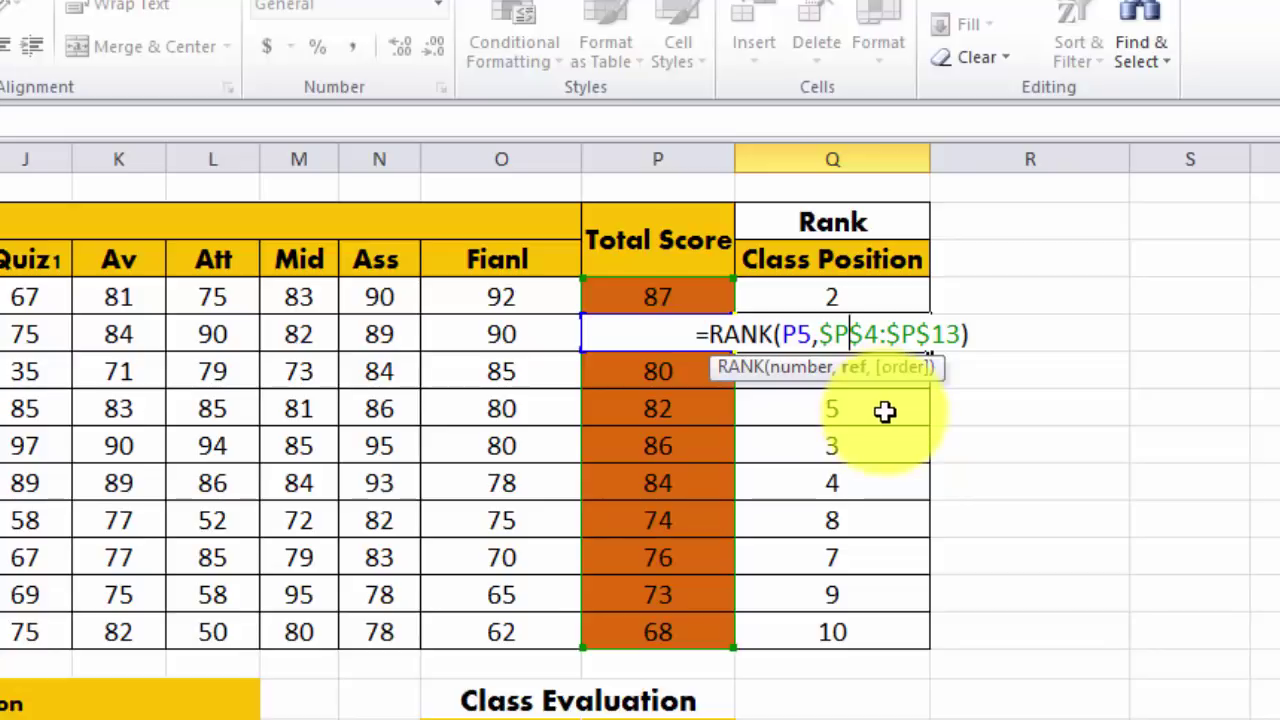
{"action": "left_click", "coordinate": [885, 412]}
- Reopen Q5's RANK formula to examine its $P$4 range reference, leaving it unchanged
{"action": "left_click", "coordinate": [866, 334]}
{"action": "left_click", "coordinate": [890, 362]}
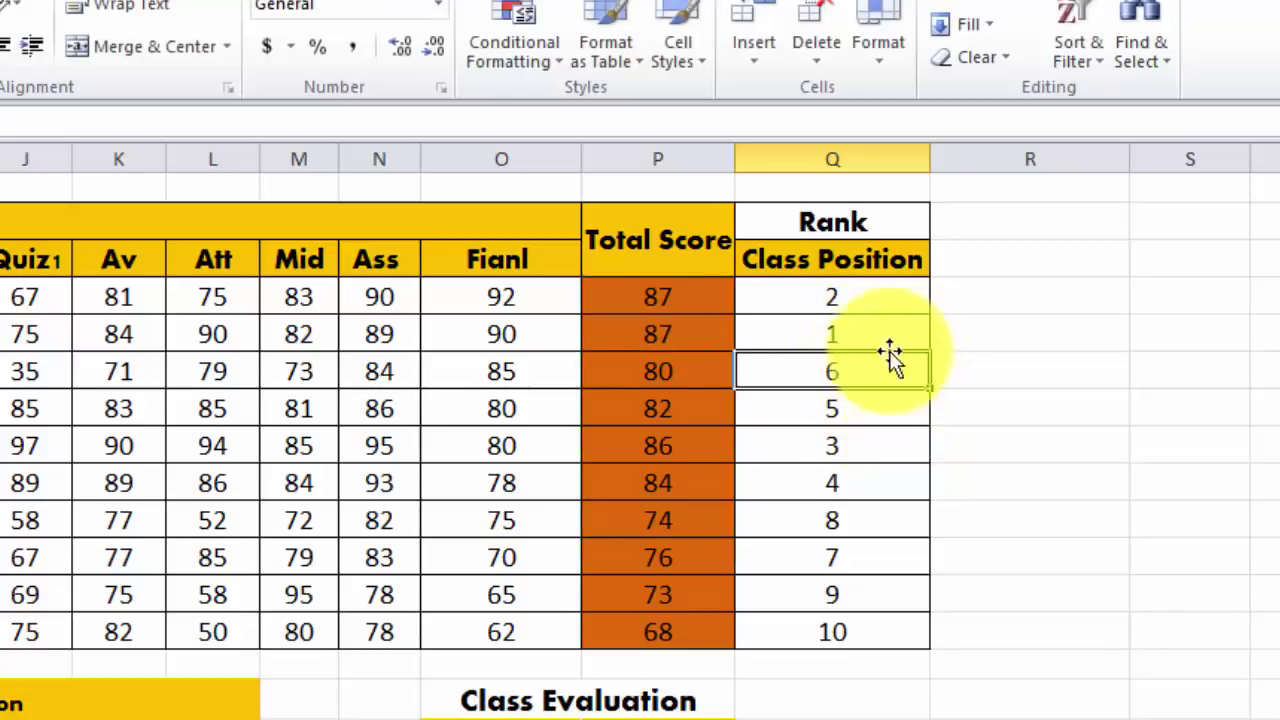
{"action": "left_click", "coordinate": [892, 338]}
{"action": "double_click", "coordinate": [892, 338]}
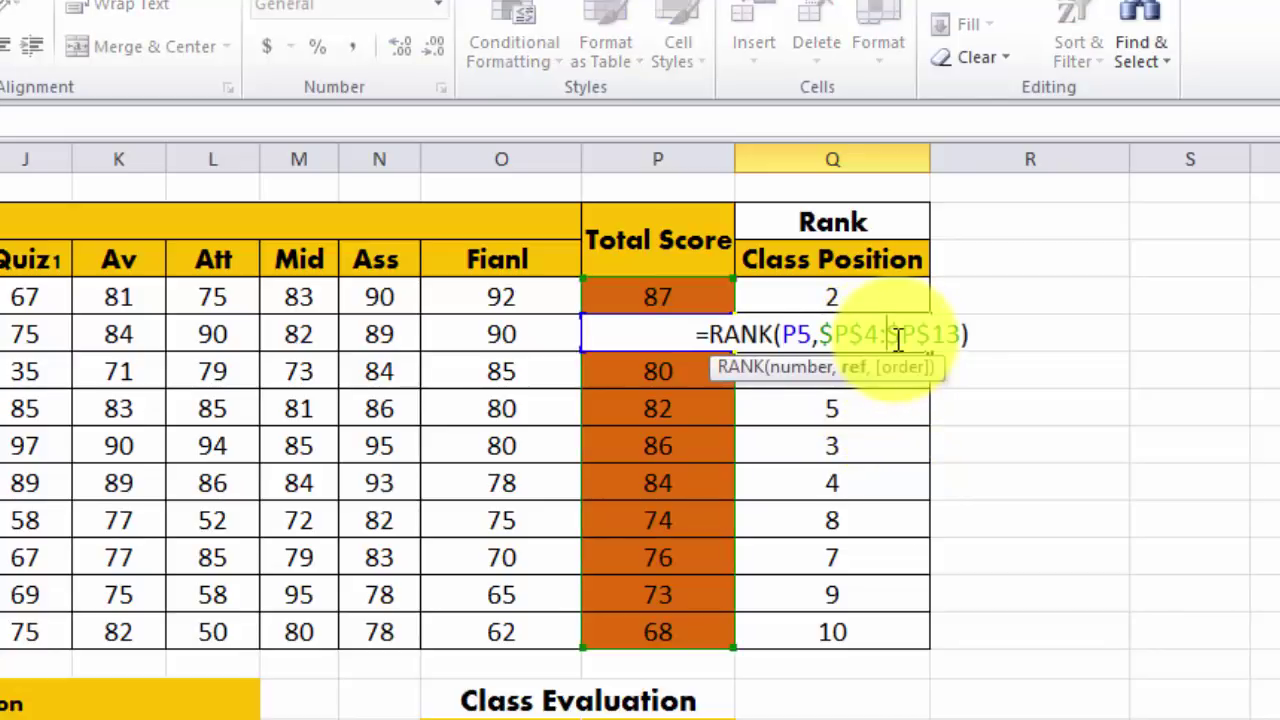
{"action": "left_click", "coordinate": [868, 334]}
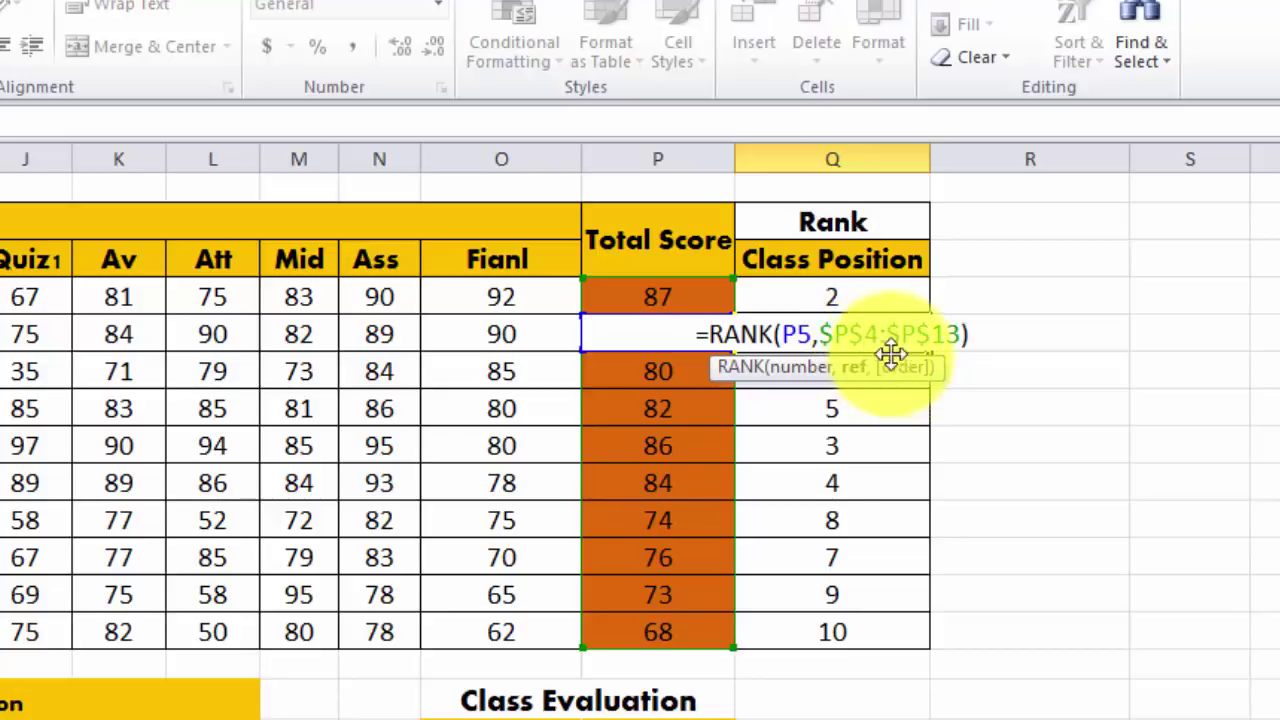
{"action": "left_click", "coordinate": [857, 297]}
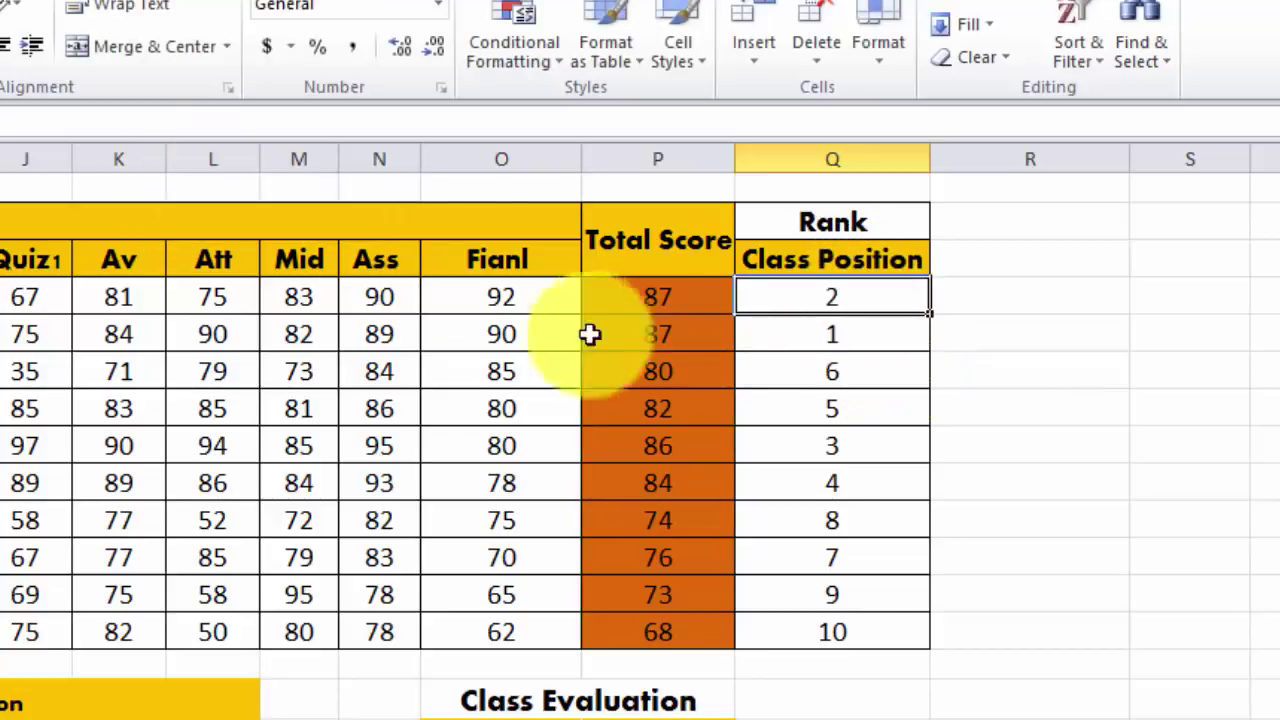
- Enter =RANK(P4,P4:P13) in Q4 and fill it down to Q13
{"action": "type", "text": "="}
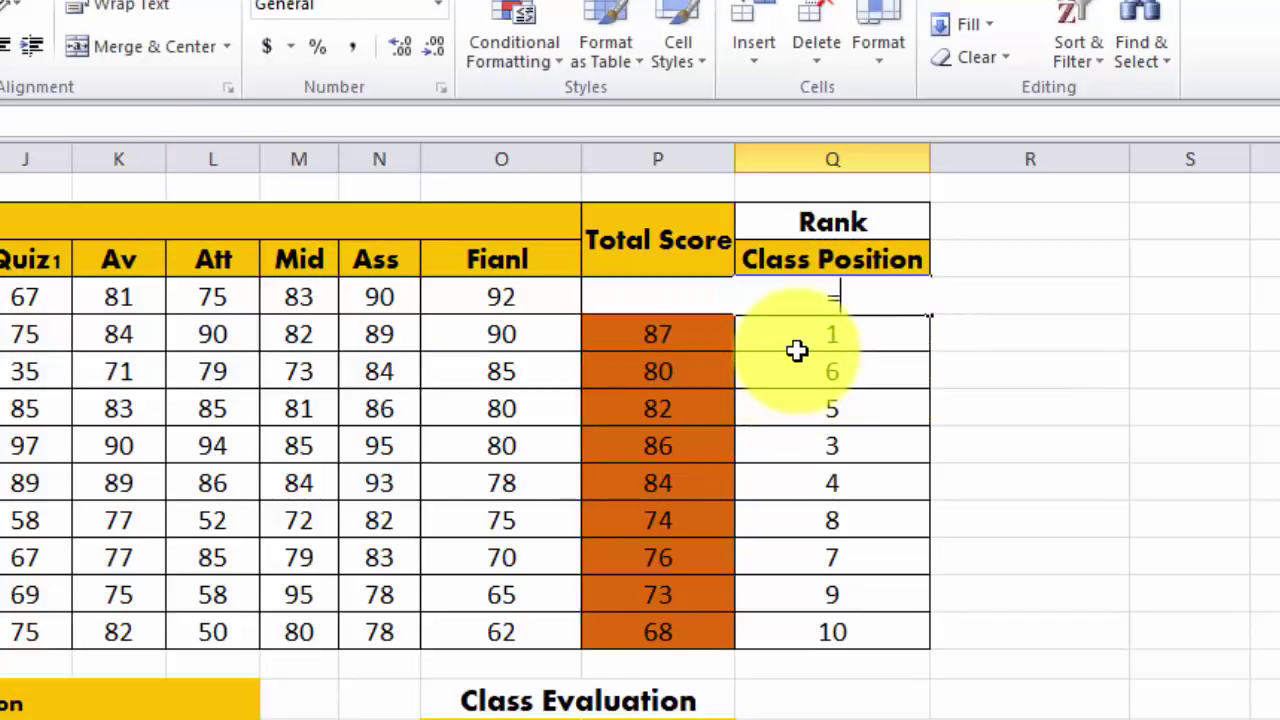
{"action": "type", "text": "rank"}
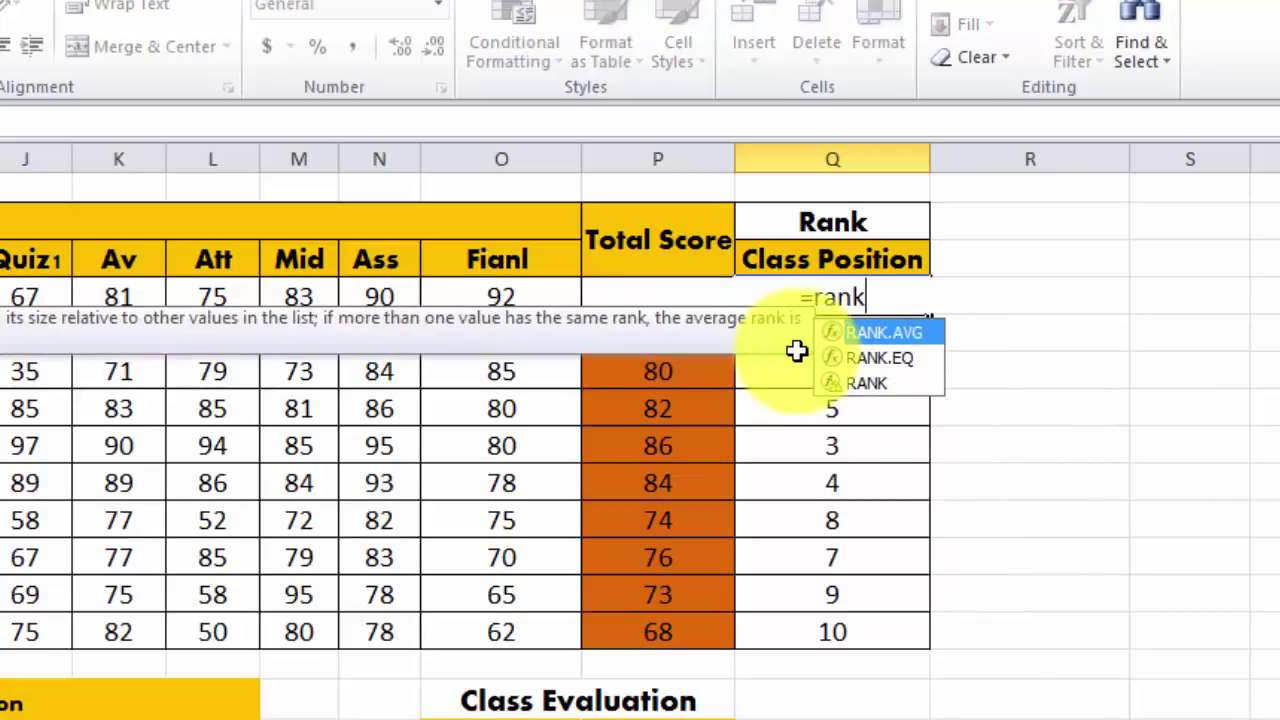
{"action": "type", "text": "(P4"}
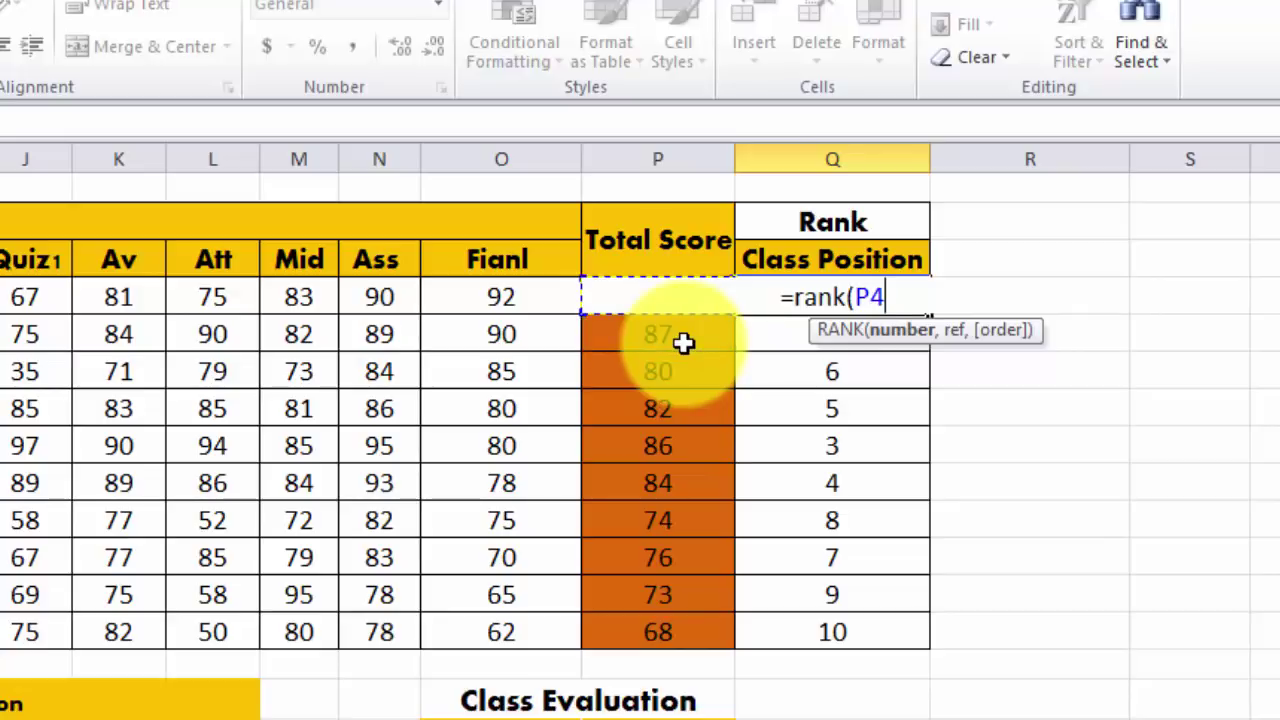
{"action": "type", "text": ","}
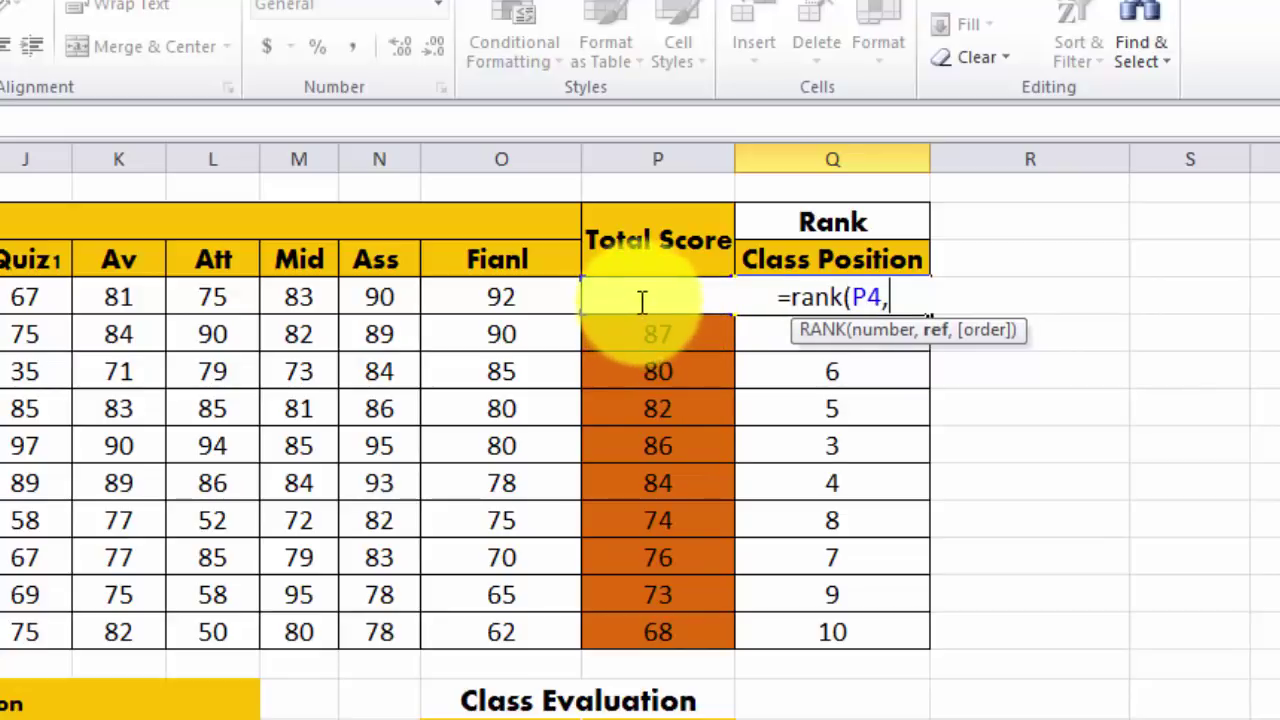
{"action": "left_click_drag", "start_coordinate": [671, 625], "coordinate": [661, 302]}
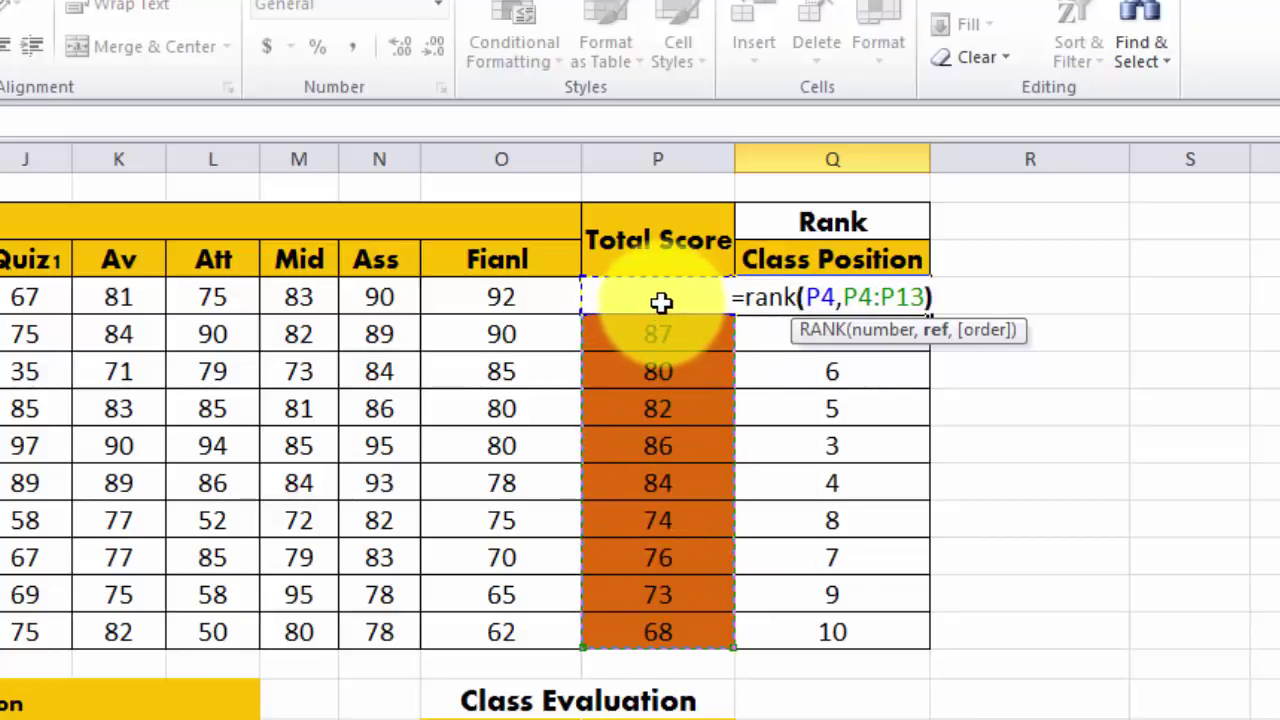
{"action": "type", "text": ")"}
{"action": "key", "text": "Return"}
{"action": "left_click", "coordinate": [866, 294]}
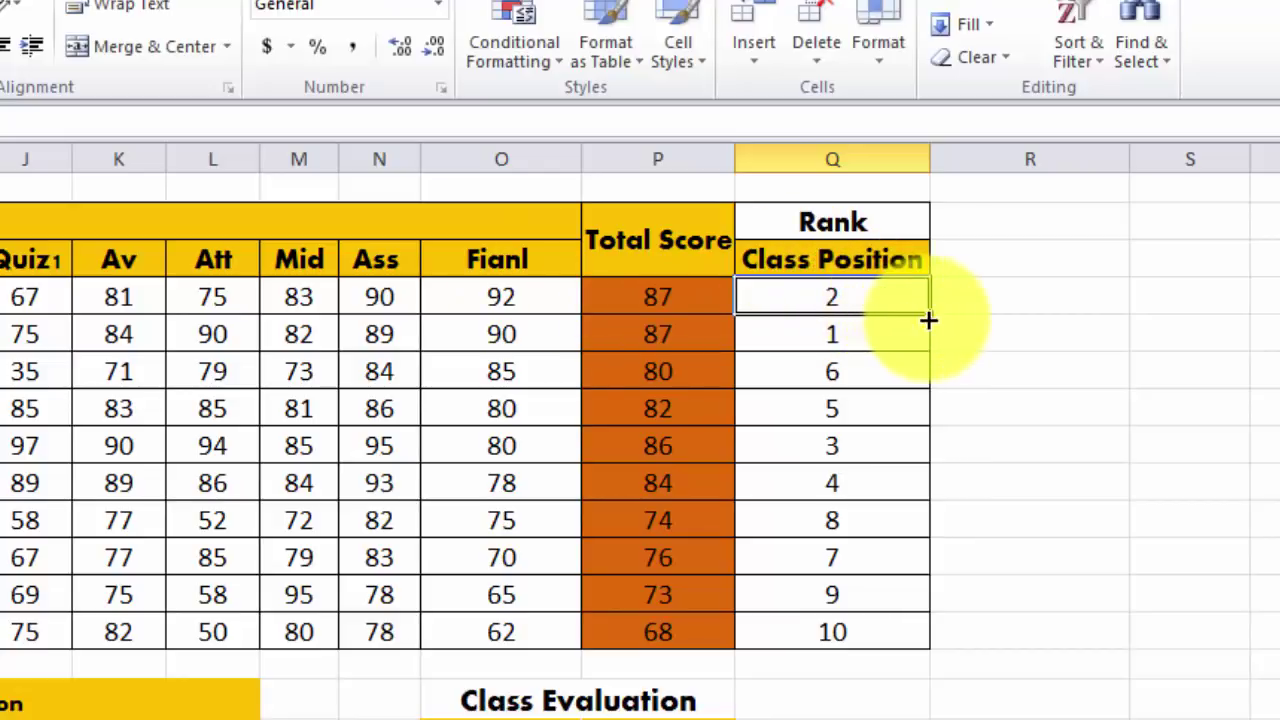
{"action": "left_click_drag", "start_coordinate": [933, 318], "coordinate": [933, 651]}
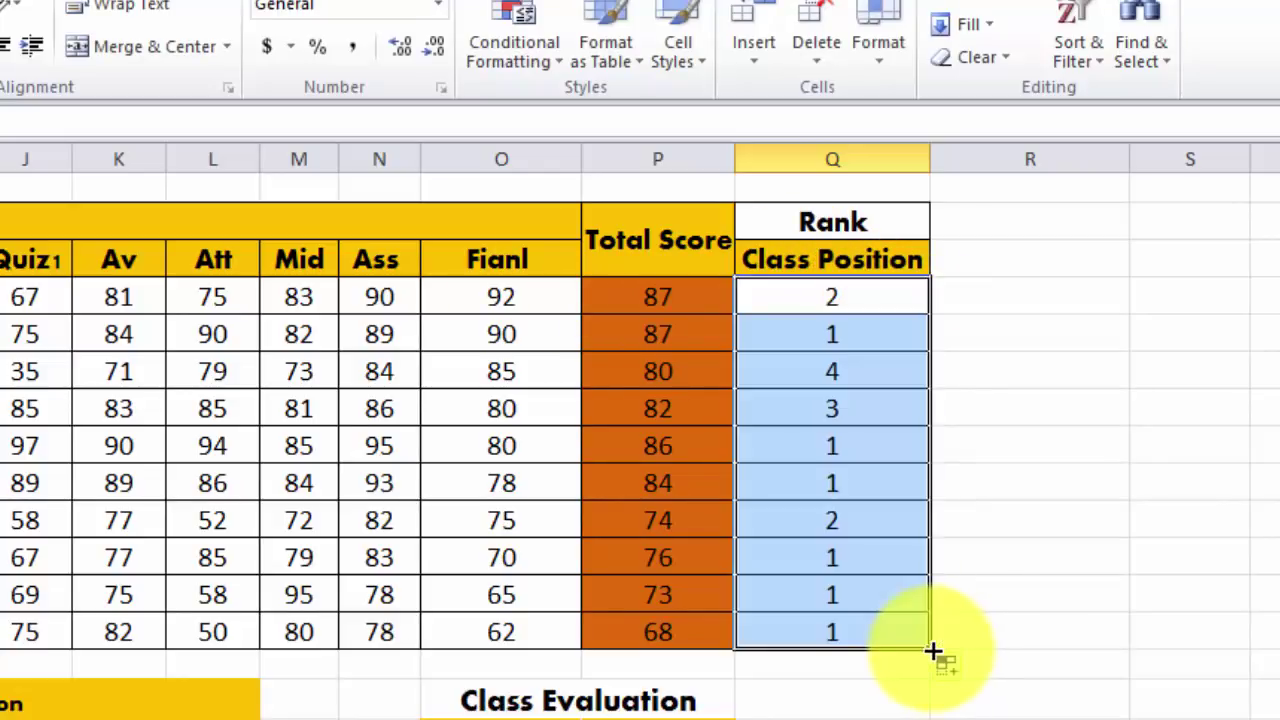
{"action": "left_click", "coordinate": [852, 589]}
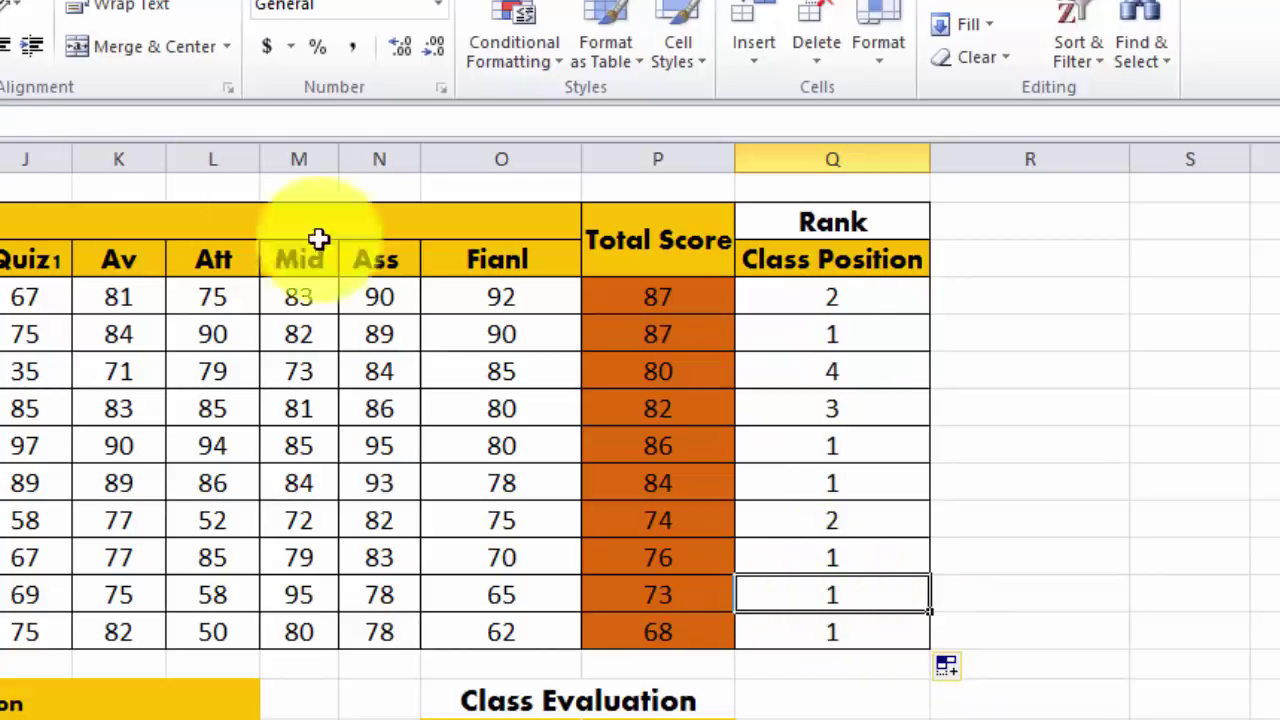
- Inspect Q11's formula to see its shifted rank range, discarding any edit
{"action": "double_click", "coordinate": [846, 560]}
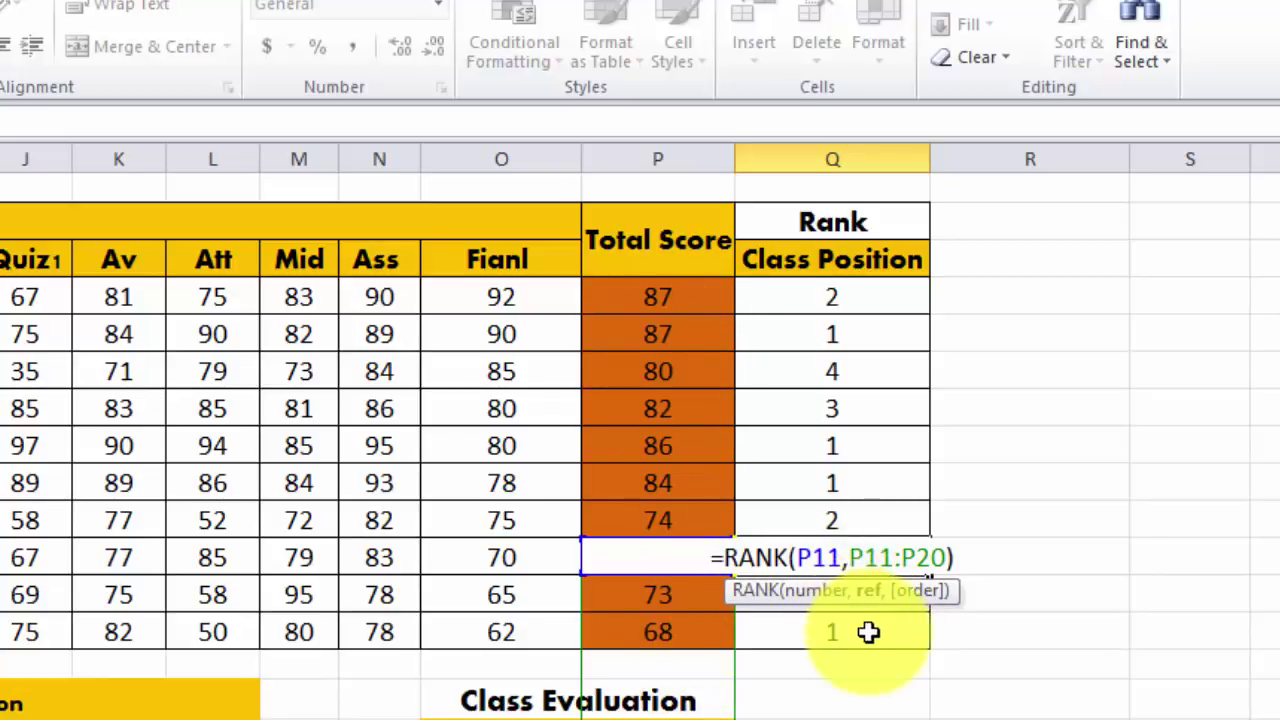
{"action": "left_click", "coordinate": [872, 300]}
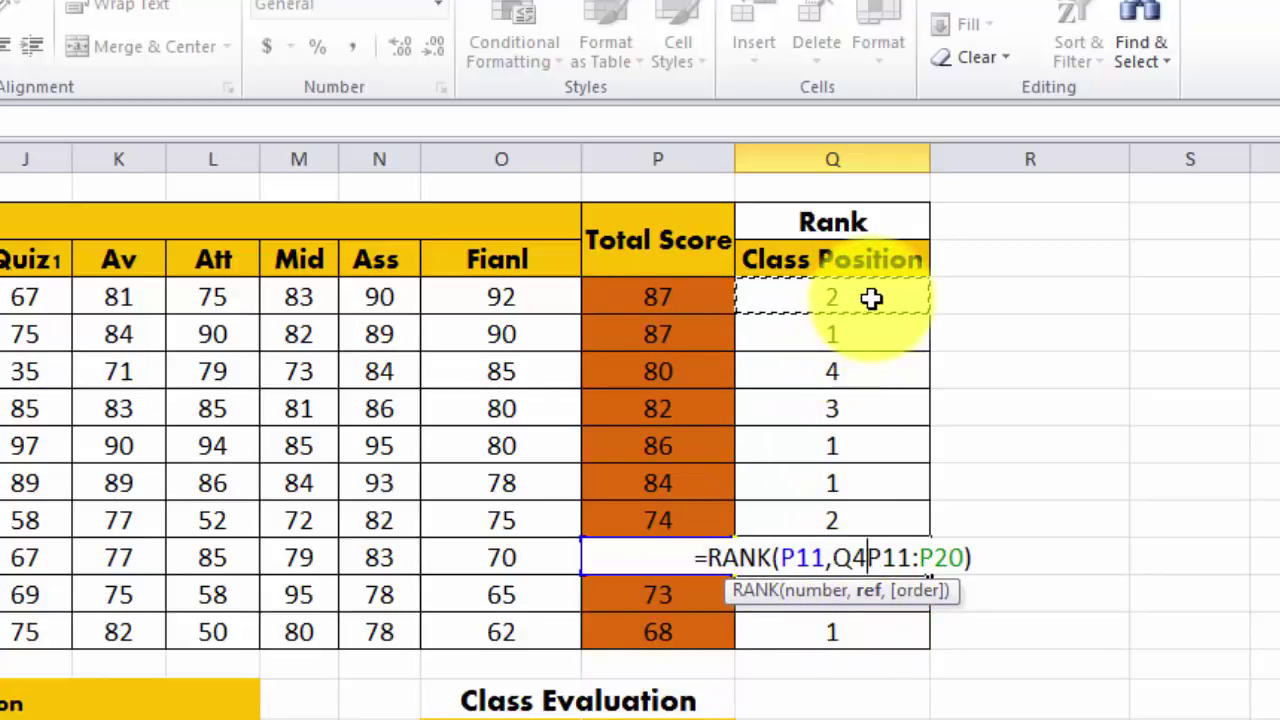
{"action": "key", "text": "Escape"}
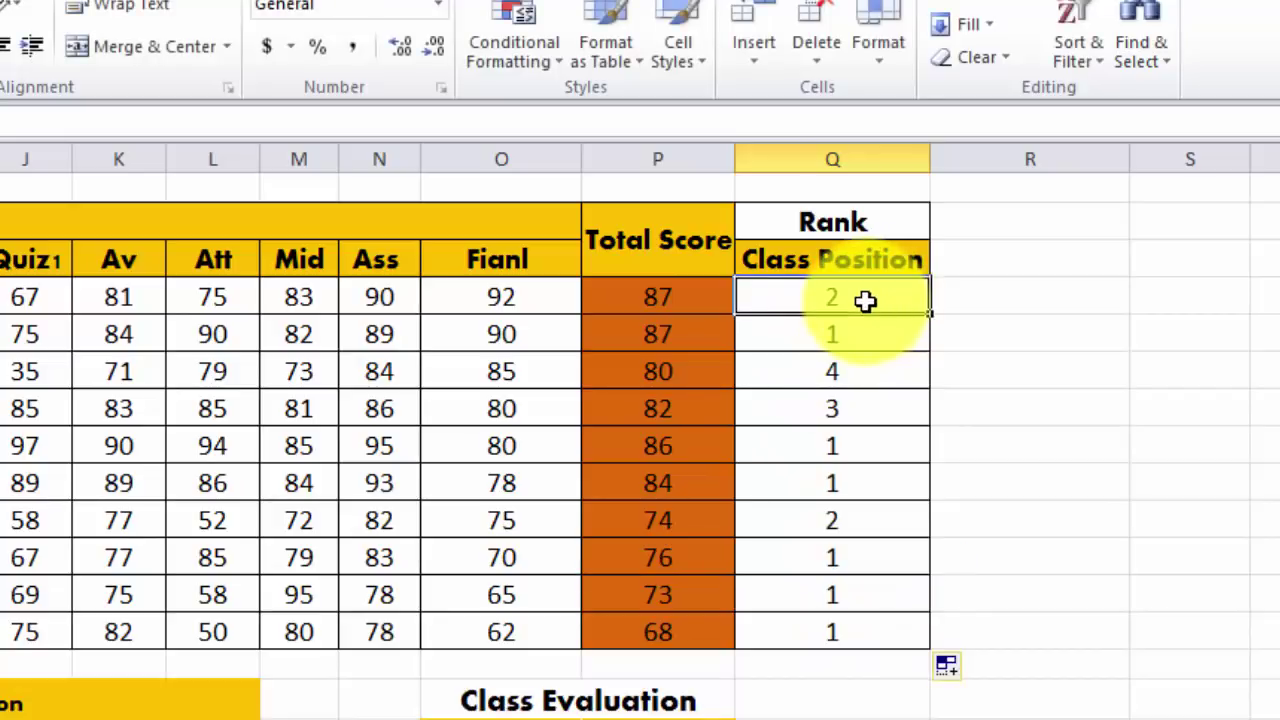
- Change Q4's formula to =RANK(P4,$P$4:$P$13) with absolute range references
{"action": "double_click", "coordinate": [870, 300]}
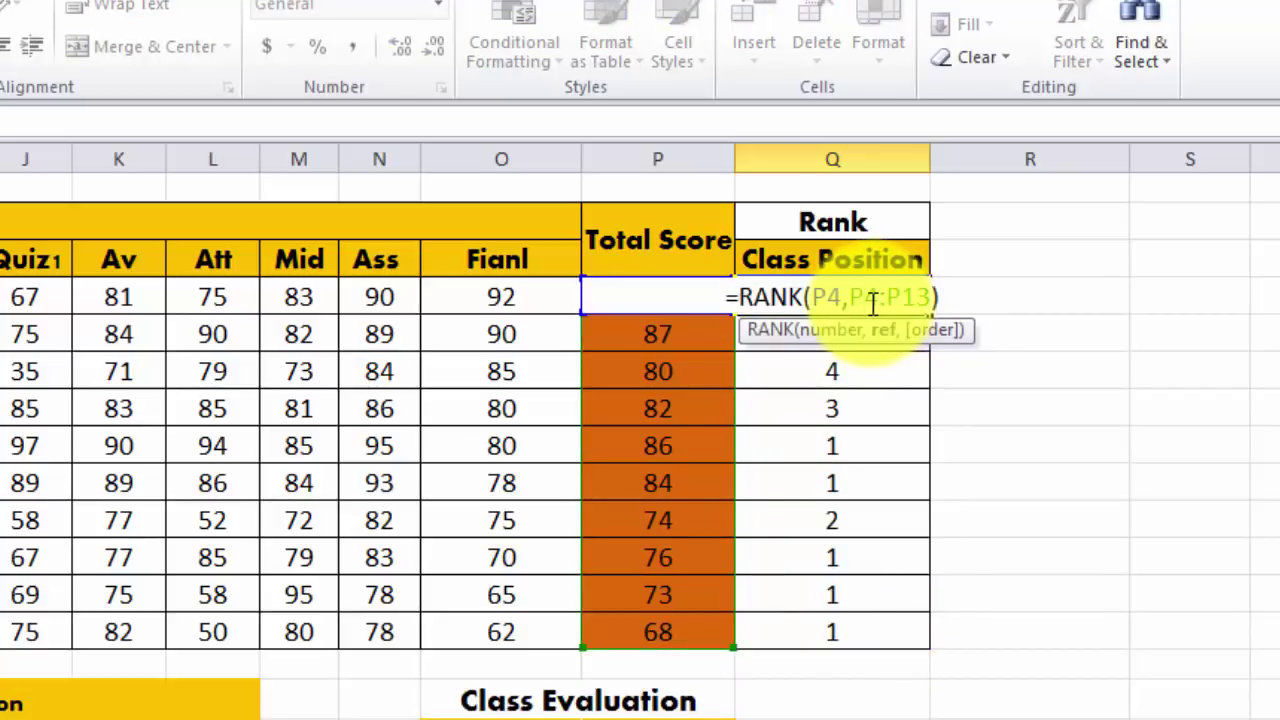
{"action": "double_click", "coordinate": [862, 297]}
{"action": "key", "text": "F4"}
{"action": "double_click", "coordinate": [910, 297]}
{"action": "key", "text": "F4"}
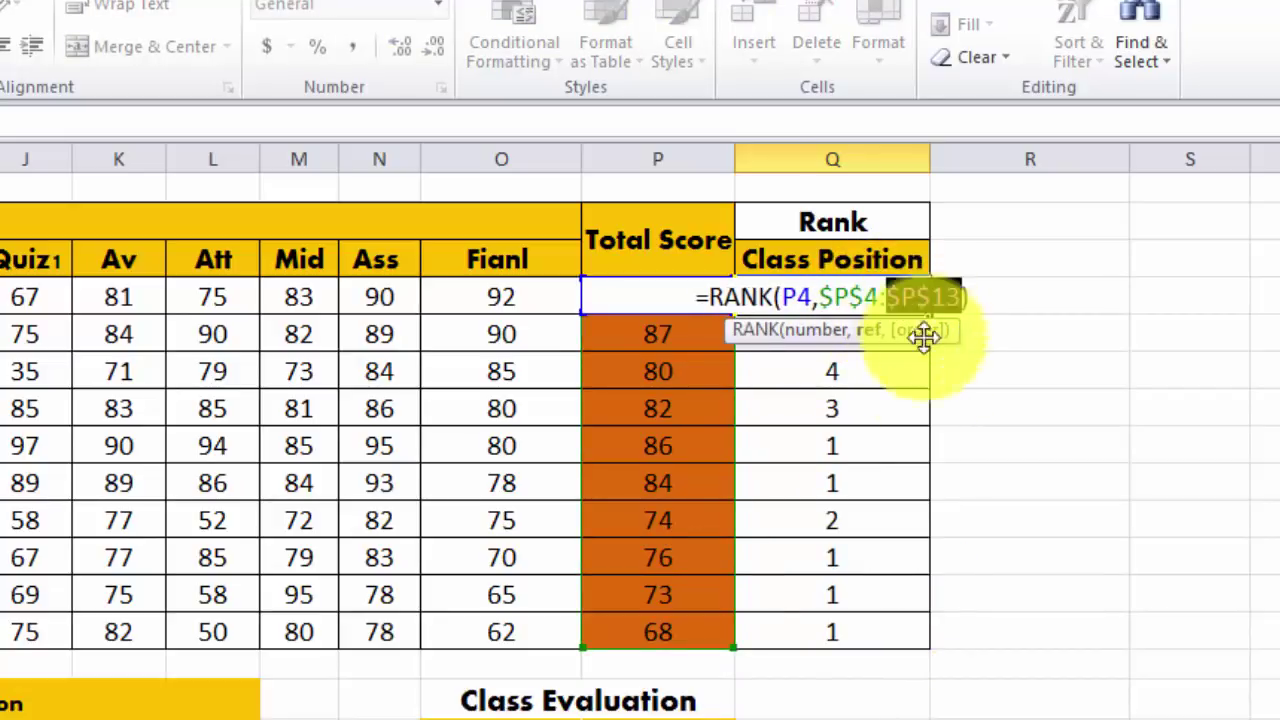
{"action": "key", "text": "Return"}
- Fill the corrected formula down to Q13 and check the recalculated ranks
{"action": "left_click", "coordinate": [892, 308]}
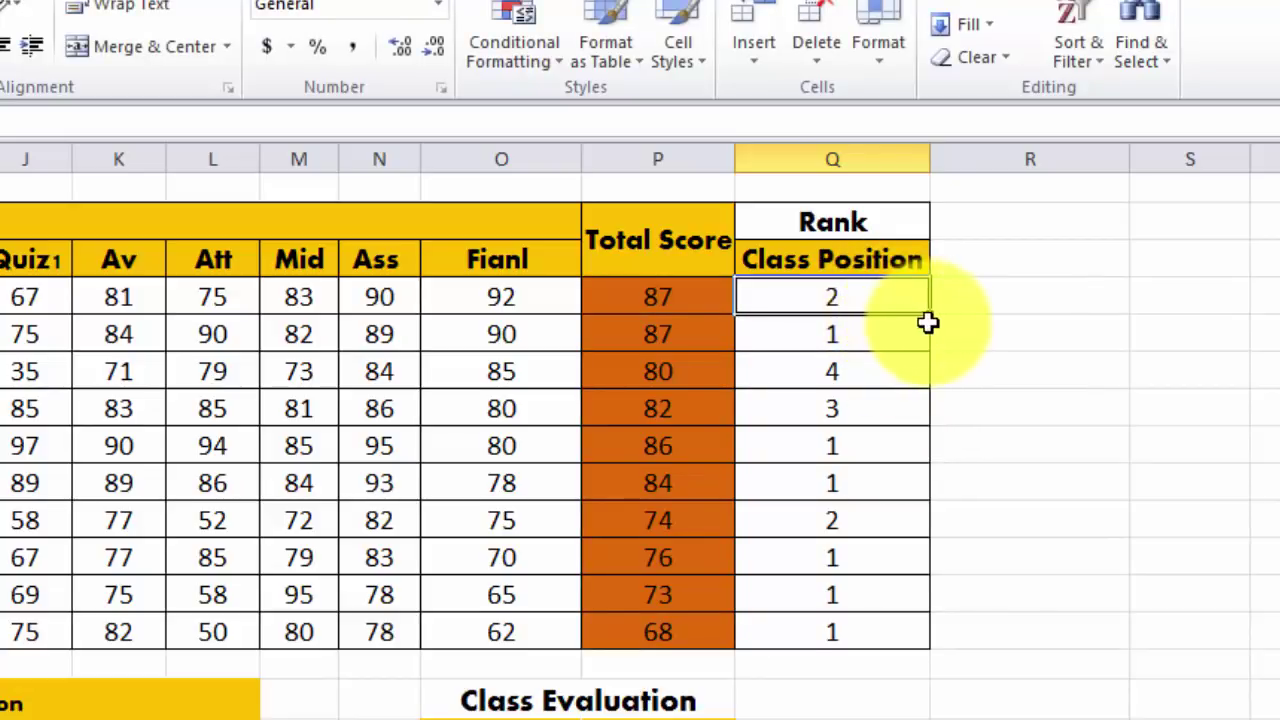
{"action": "left_click_drag", "start_coordinate": [930, 318], "coordinate": [926, 640]}
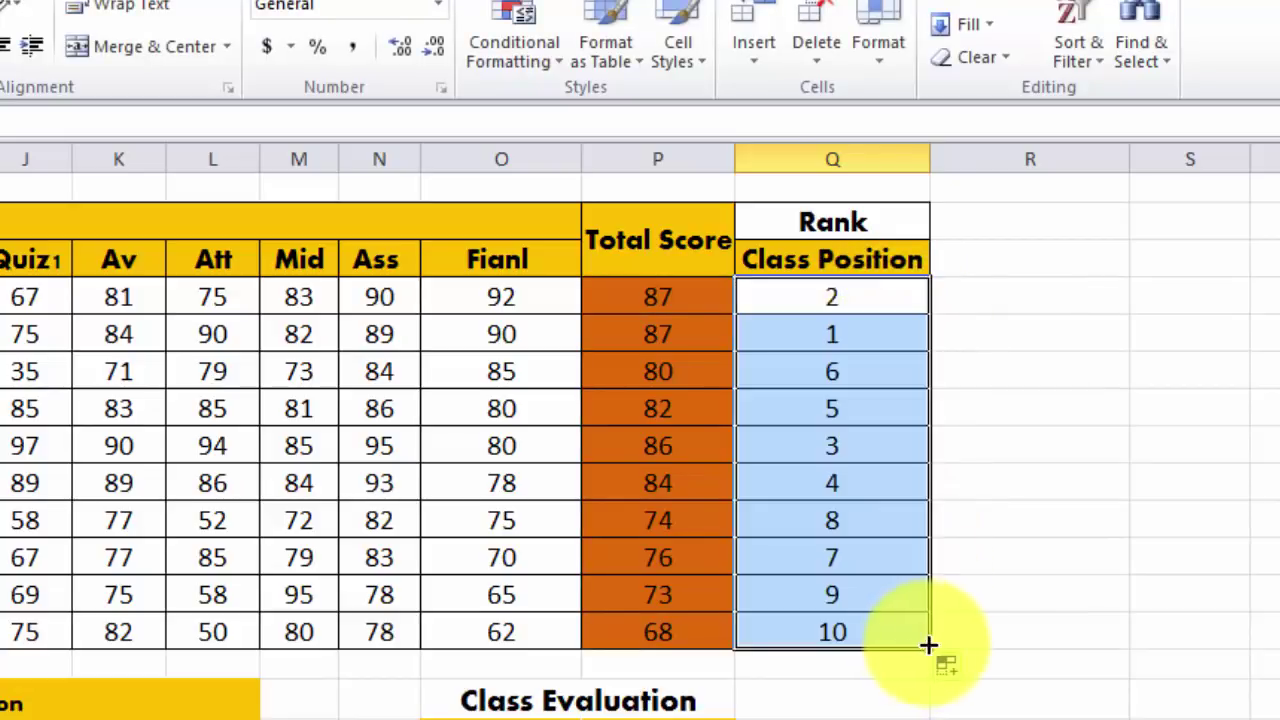
{"action": "left_click", "coordinate": [945, 592]}
{"action": "left_click", "coordinate": [860, 405]}
{"action": "left_click", "coordinate": [834, 300]}
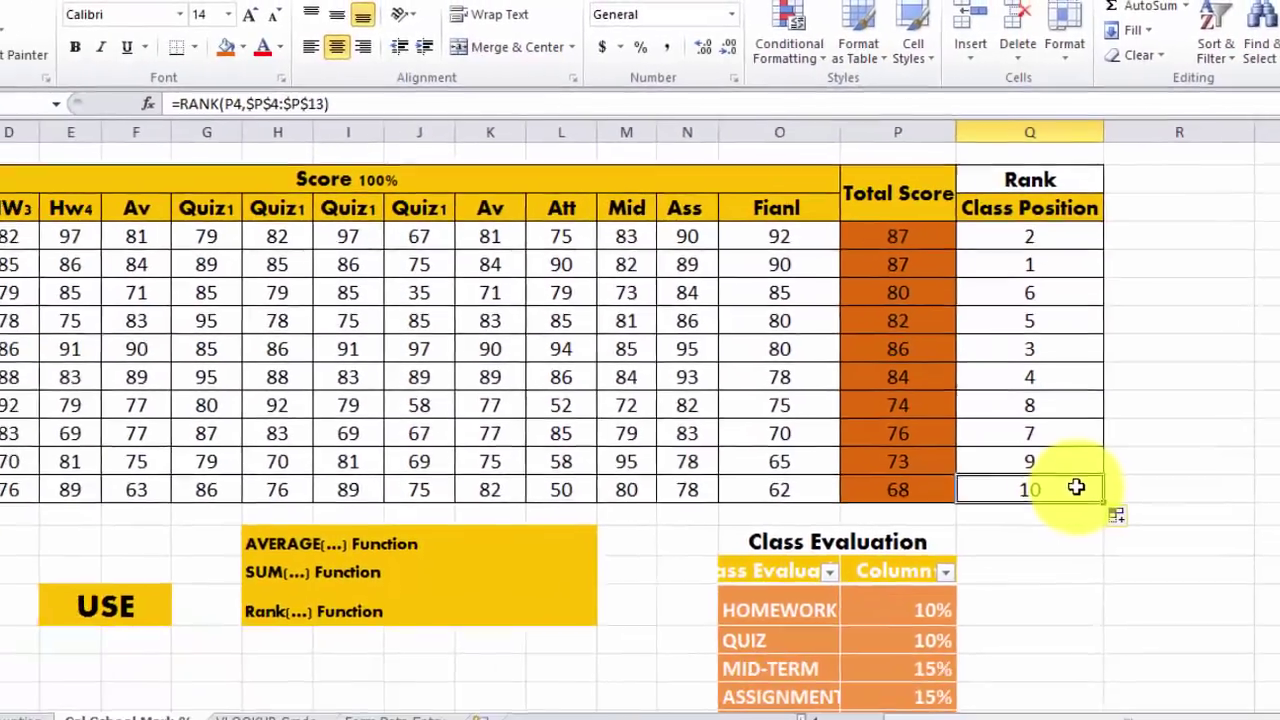
{"action": "mouse_move", "coordinate": [1109, 465]}
{"action": "left_mouse_down"}
{"action": "mouse_move", "coordinate": [55, 393]}
{"action": "mouse_move", "coordinate": [36, 226]}
{"action": "left_mouse_up"}
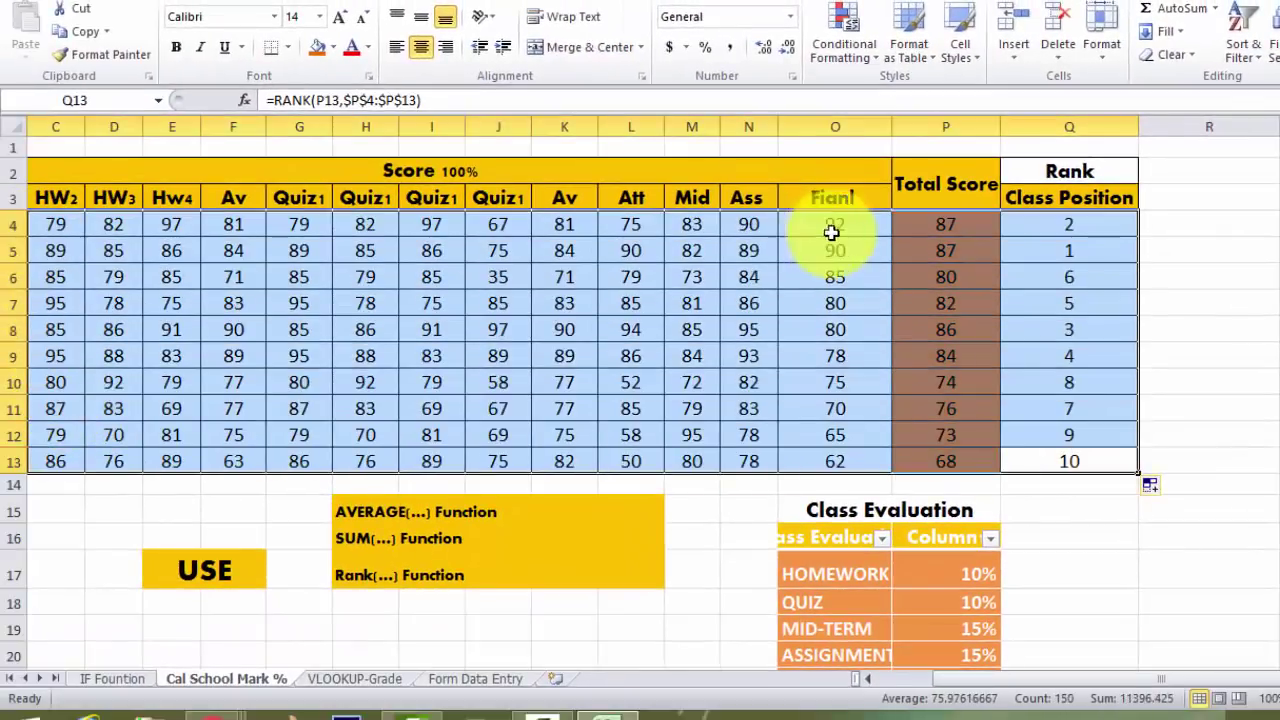
- Sort the selected student rows Smallest to Largest by Class Position
{"action": "right_click", "coordinate": [1015, 225]}
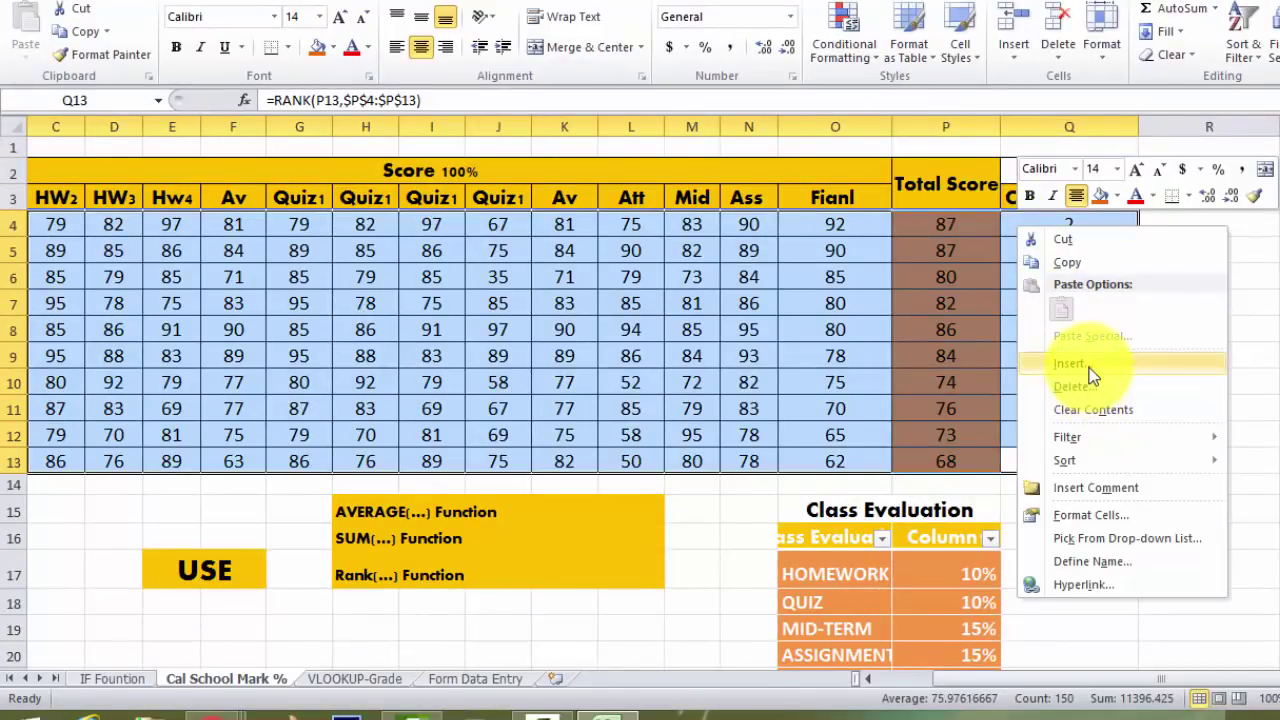
{"action": "mouse_move", "coordinate": [976, 429]}
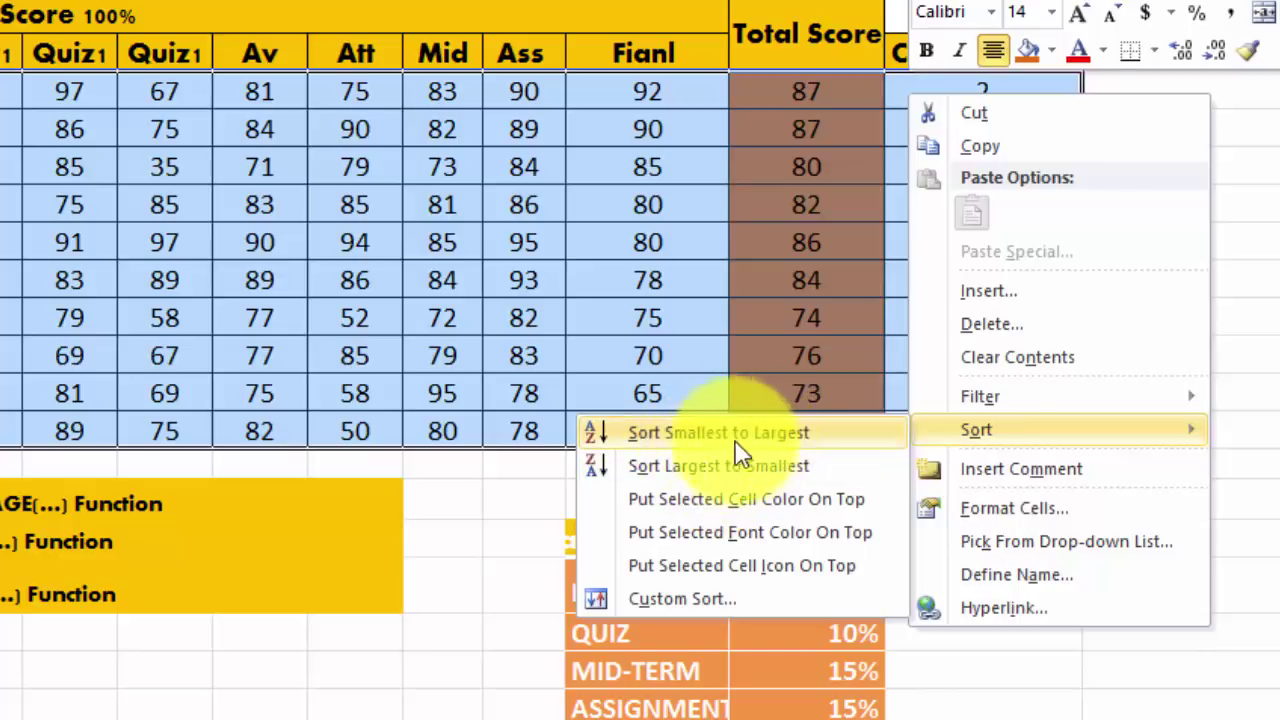
{"action": "left_click", "coordinate": [730, 432]}
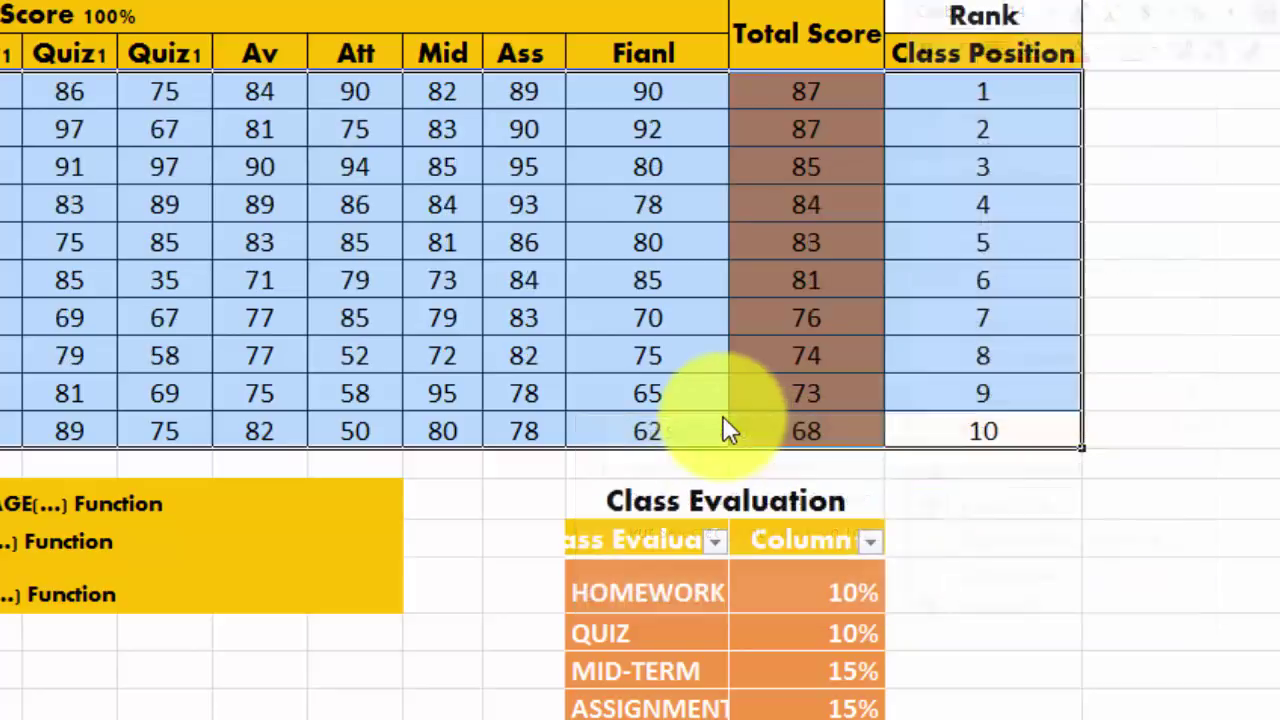
{"action": "left_click", "coordinate": [1000, 95]}
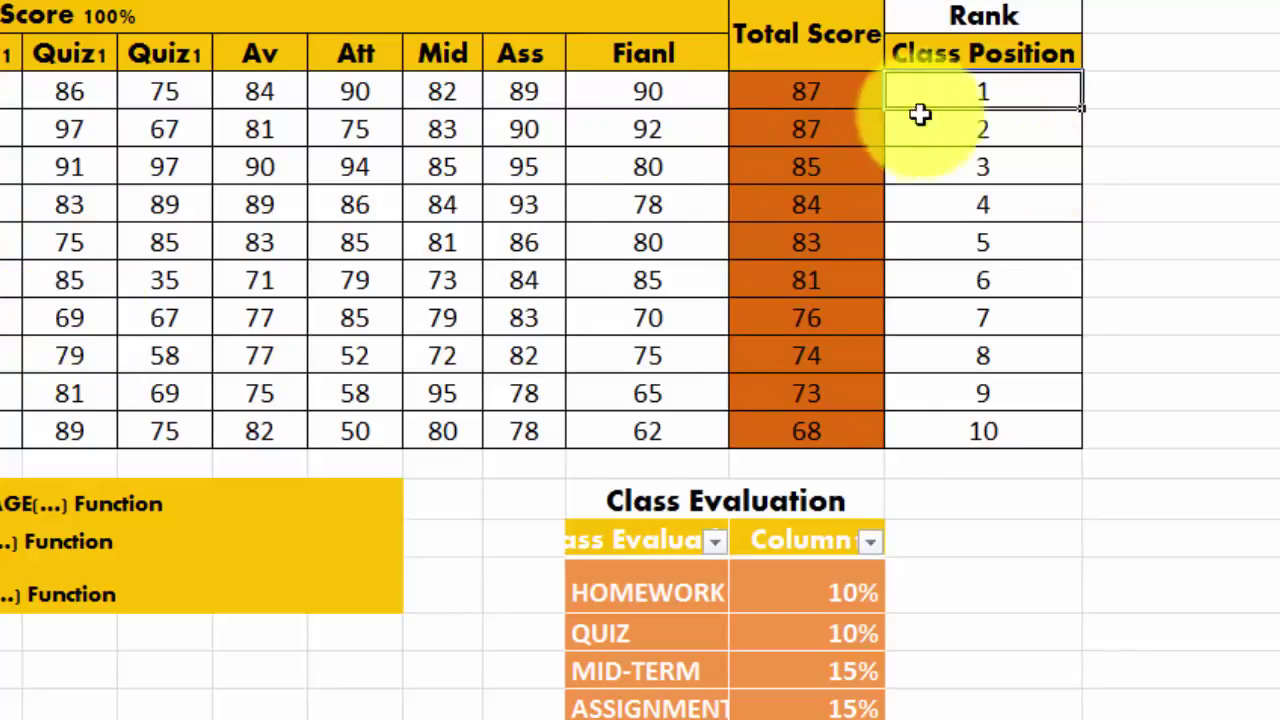
{"action": "left_click", "coordinate": [1041, 115]}
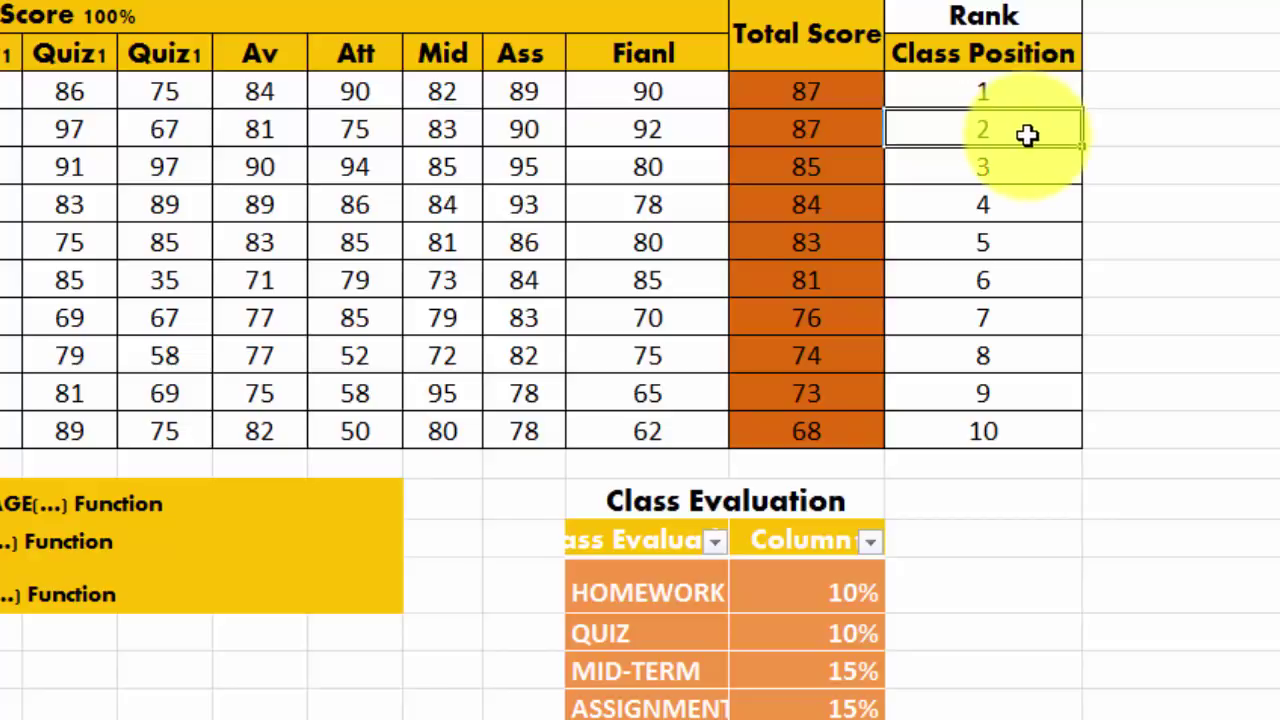
{"action": "left_click", "coordinate": [1027, 169]}
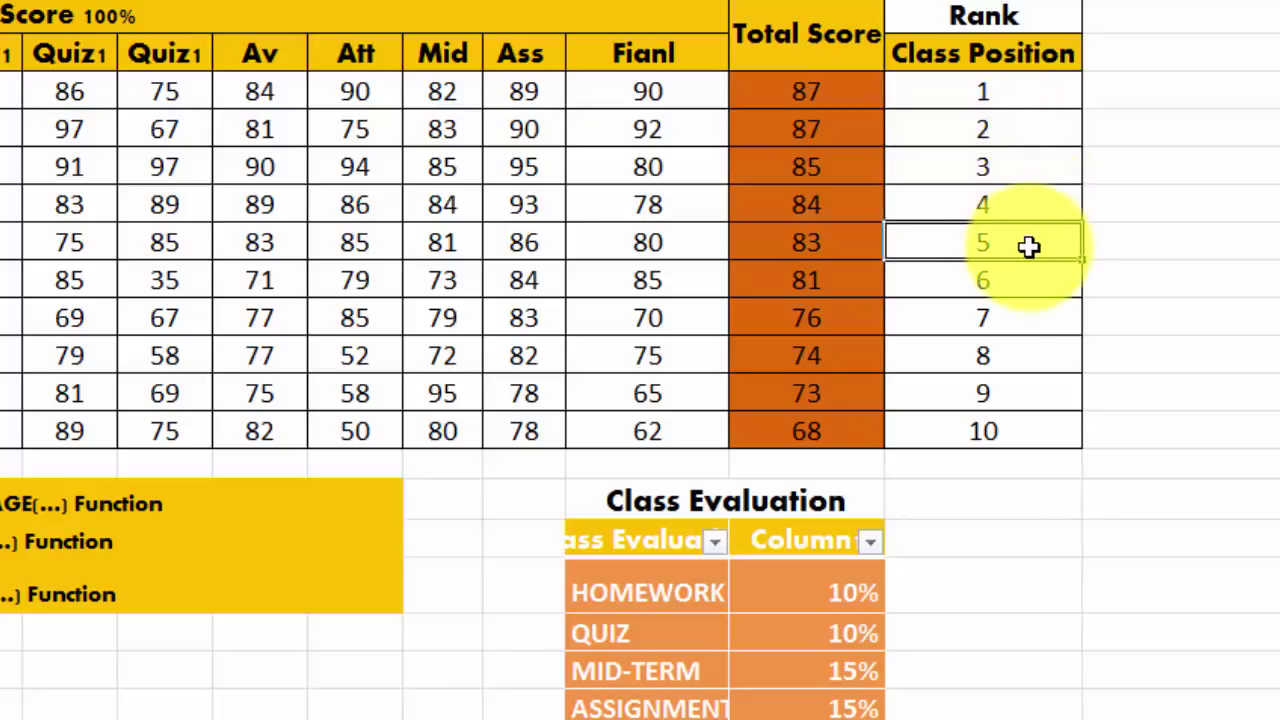
{"action": "left_click", "coordinate": [1033, 285]}
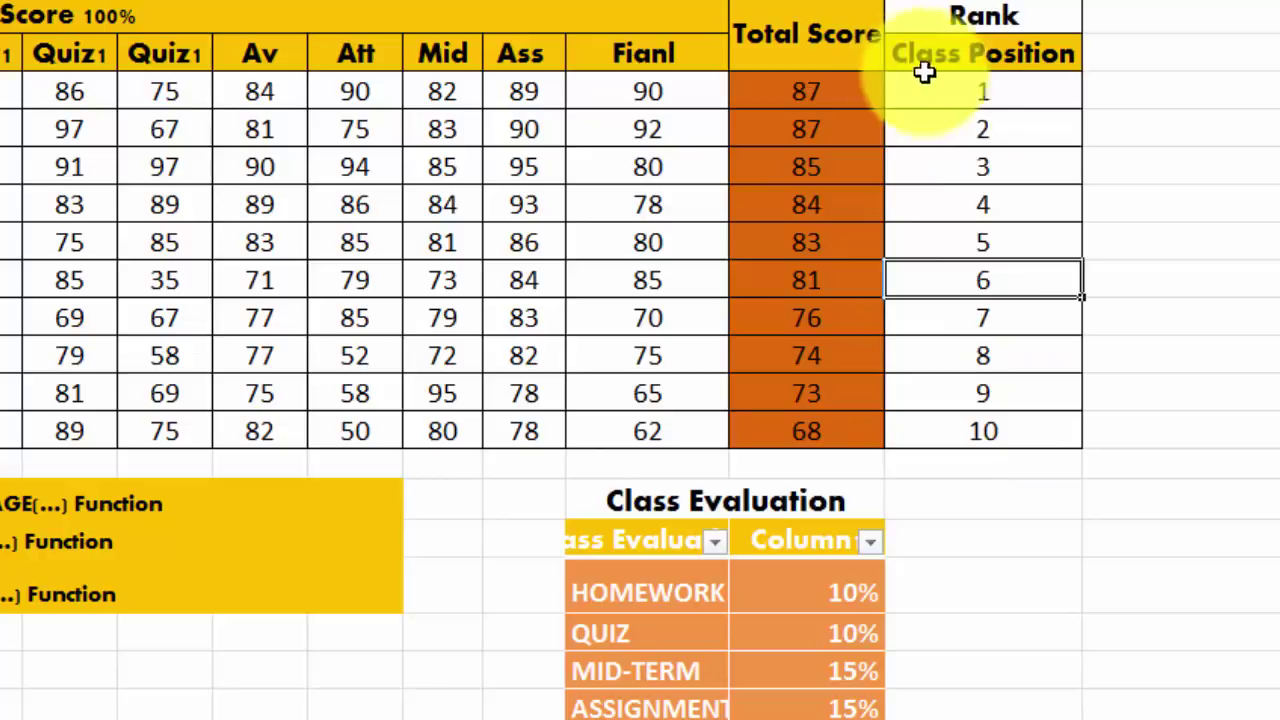